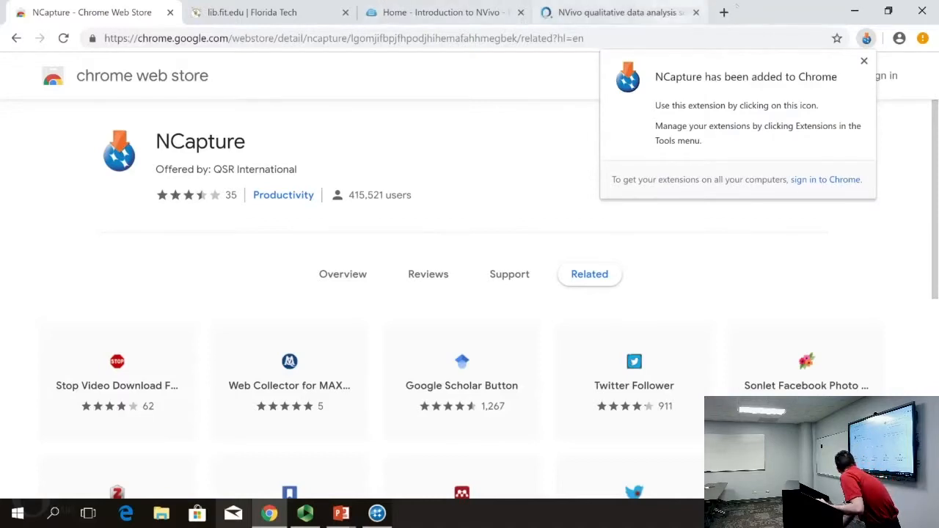
# - Search the web in a new browser tab for "Interview with JK rowling"
pyautogui.click(724, 12)
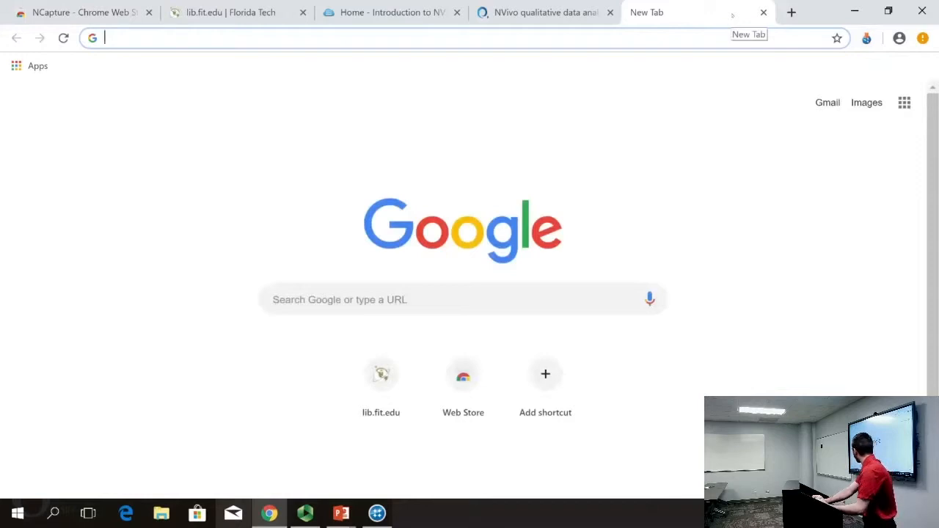
pyautogui.write('I')
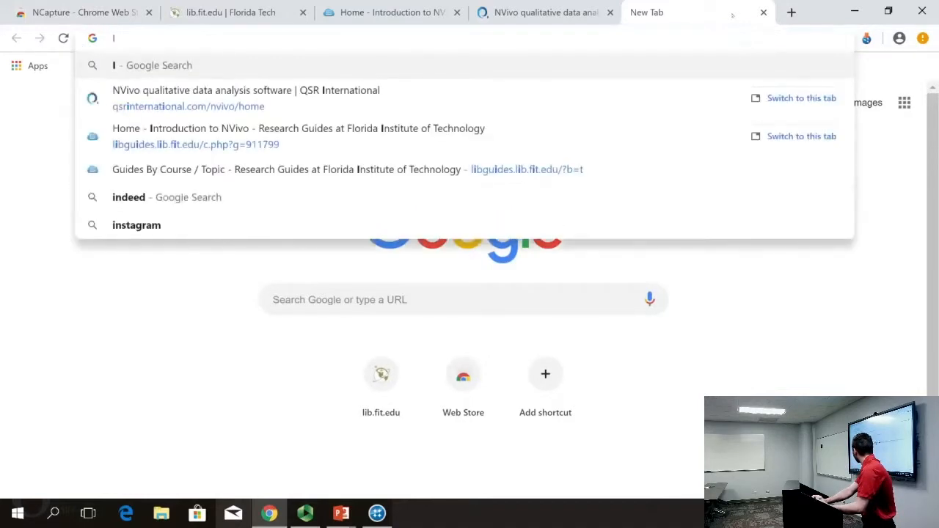
pyautogui.write('nterview with ')
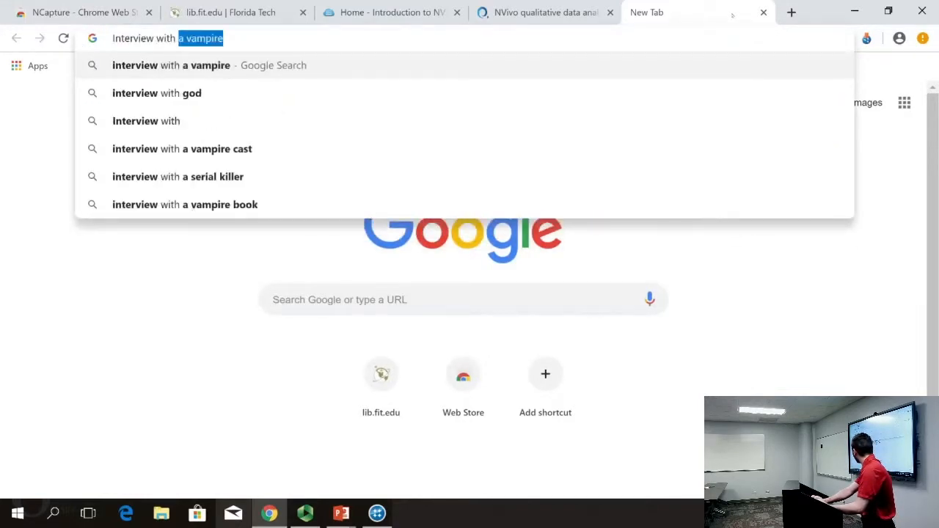
pyautogui.write('JK rowling')
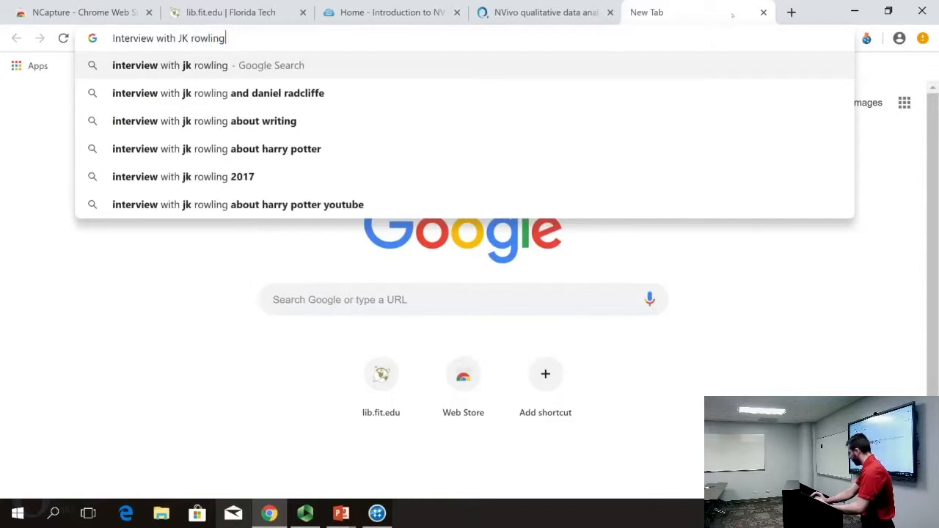
pyautogui.press('Return')
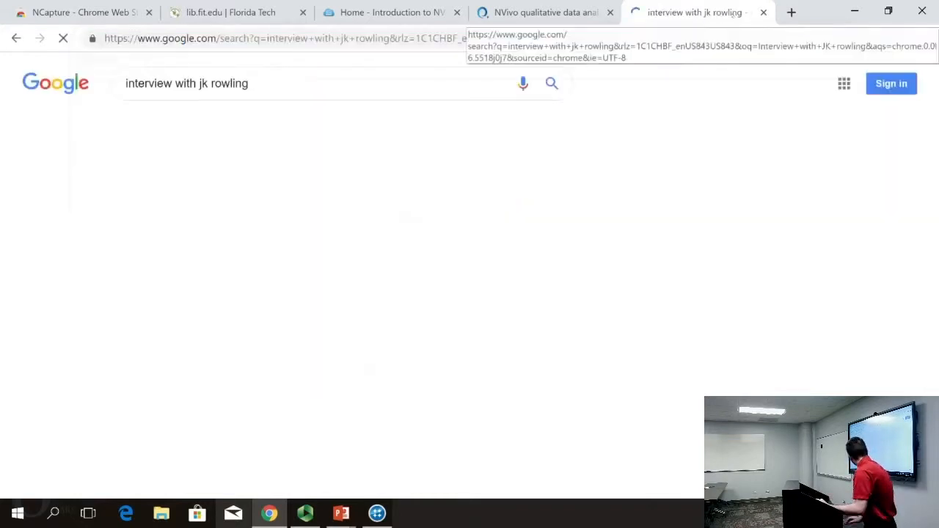
# - Open the YouTube result "J.K. Rowling Talks Harry Potter and More | TODAY" and pause its playback
pyautogui.rightClick(737, 14)
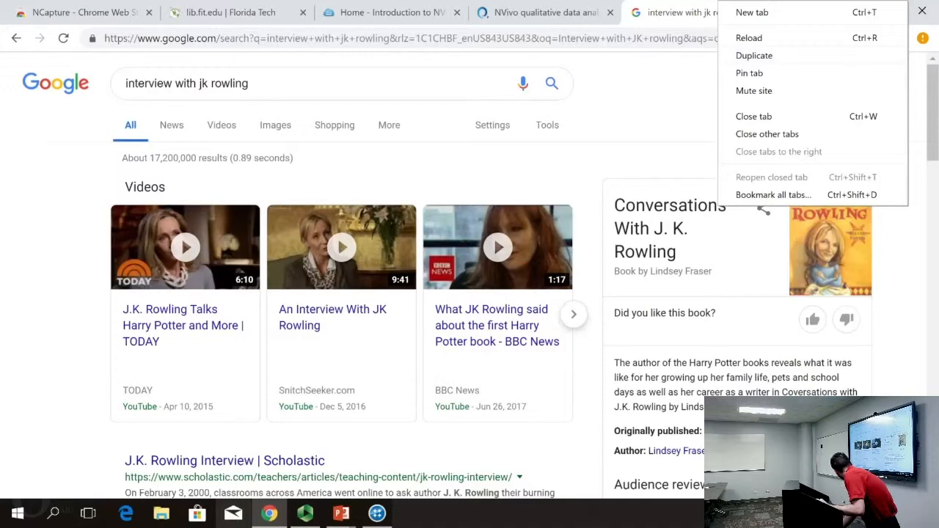
pyautogui.click(123, 439)
pyautogui.scroll(-4, 123, 438)
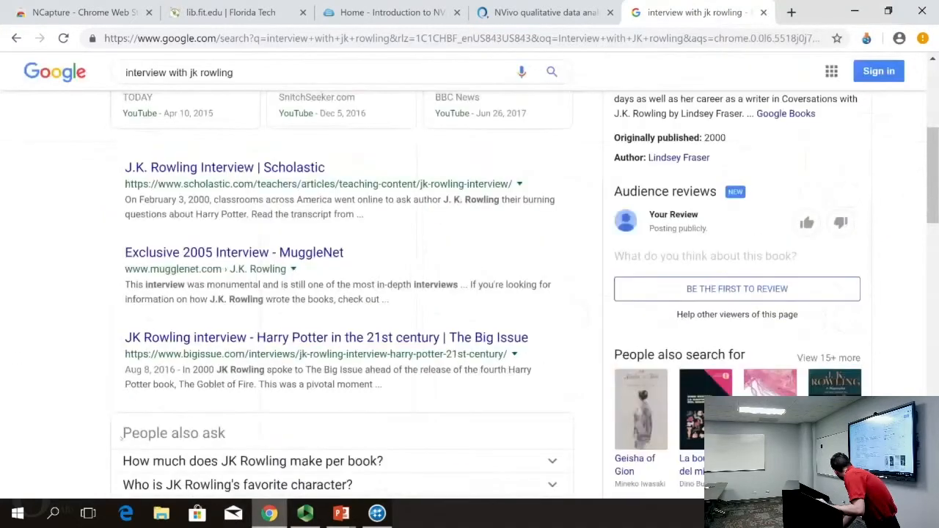
pyautogui.scroll(4, 123, 439)
pyautogui.click(173, 326)
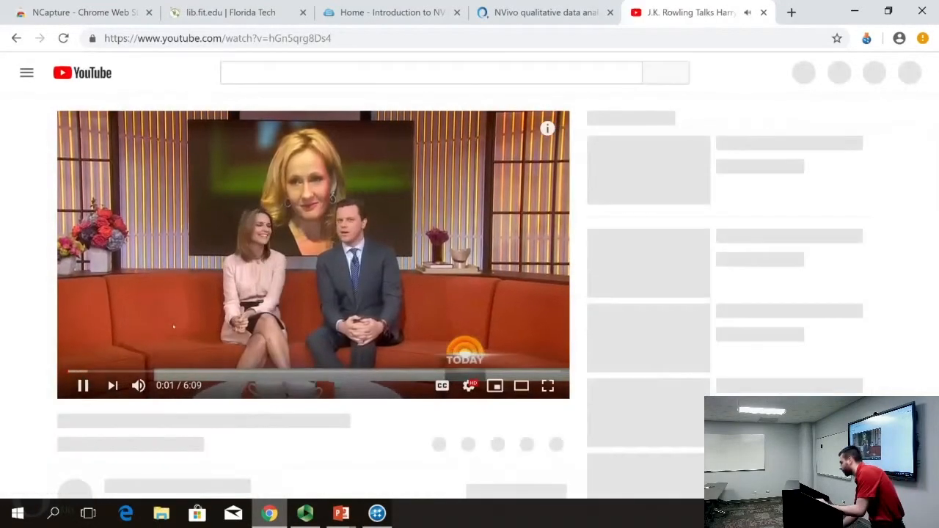
pyautogui.click(77, 385)
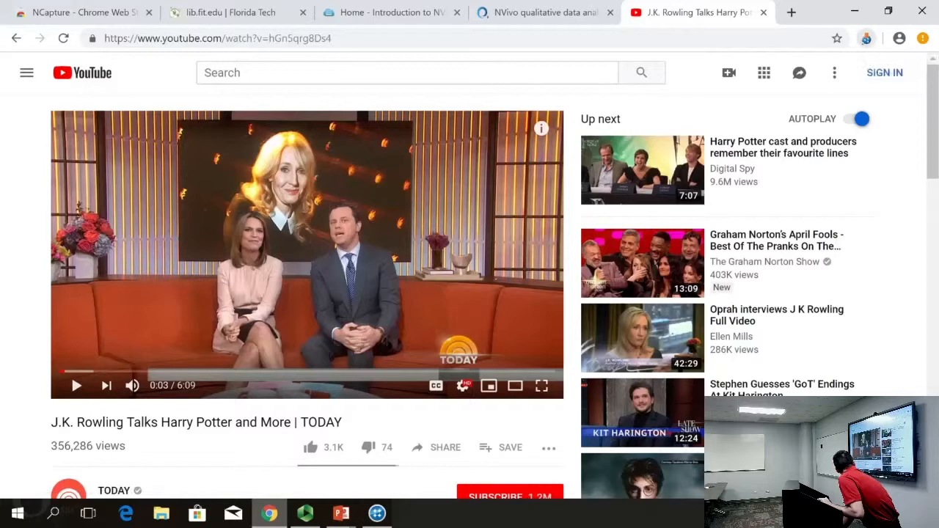
# - Accept the NCapture license agreement and capture the YouTube page as Video only under its suggested name
pyautogui.click(866, 39)
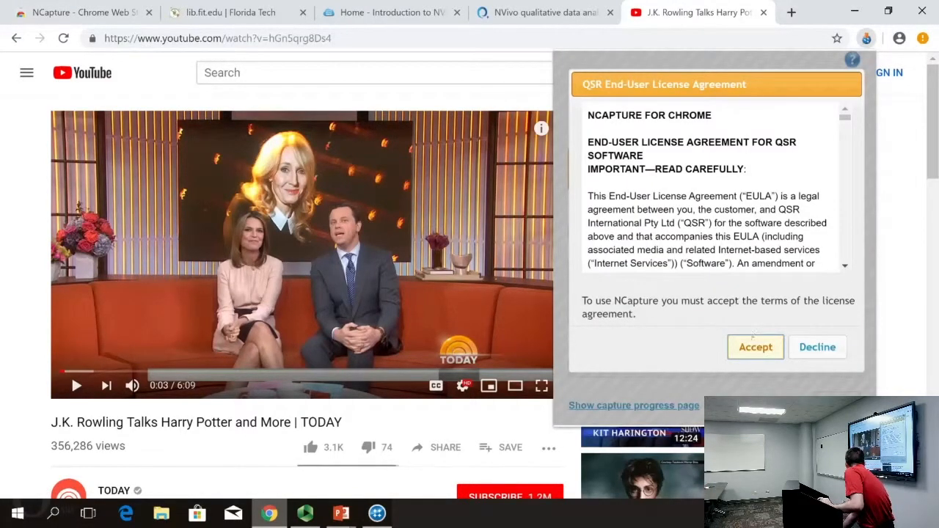
pyautogui.click(754, 345)
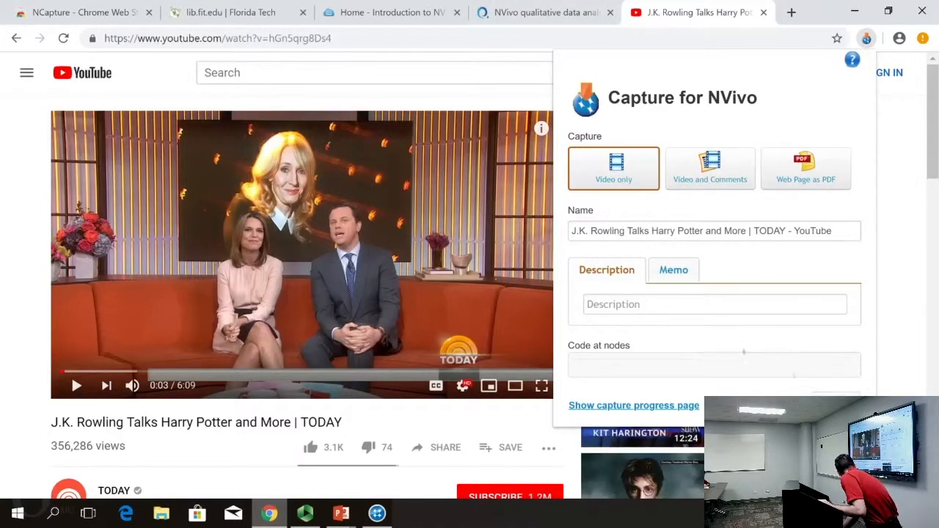
pyautogui.click(670, 357)
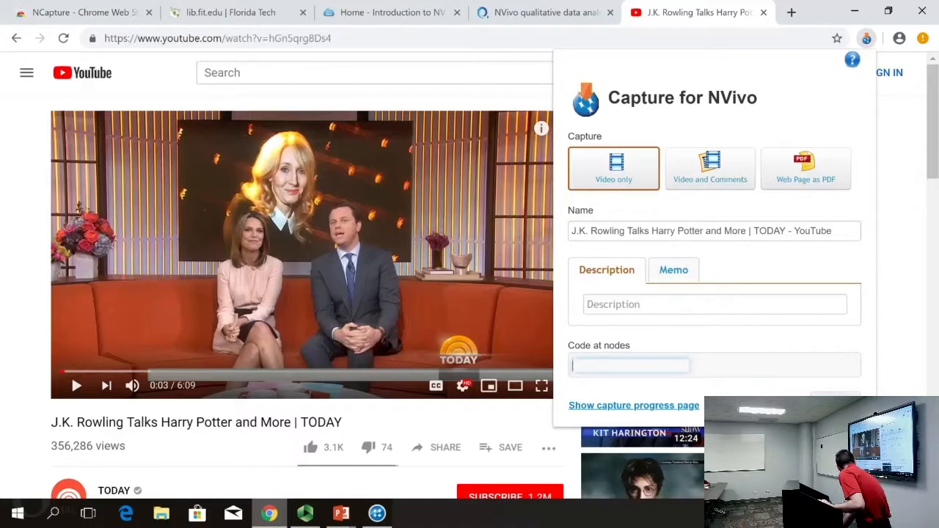
pyautogui.click(834, 403)
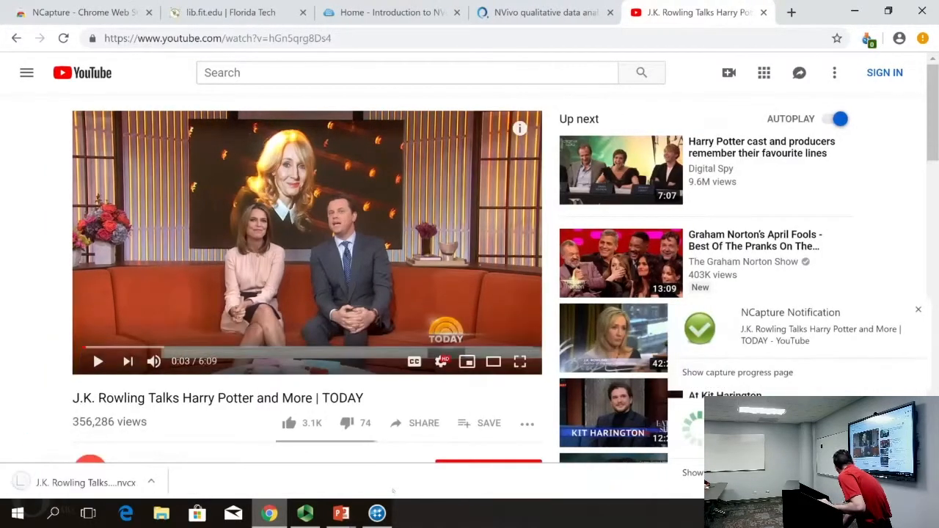
# - Switch to NVivo and import the captures not previously imported from the Downloads folder with NCapture
pyautogui.click(377, 513)
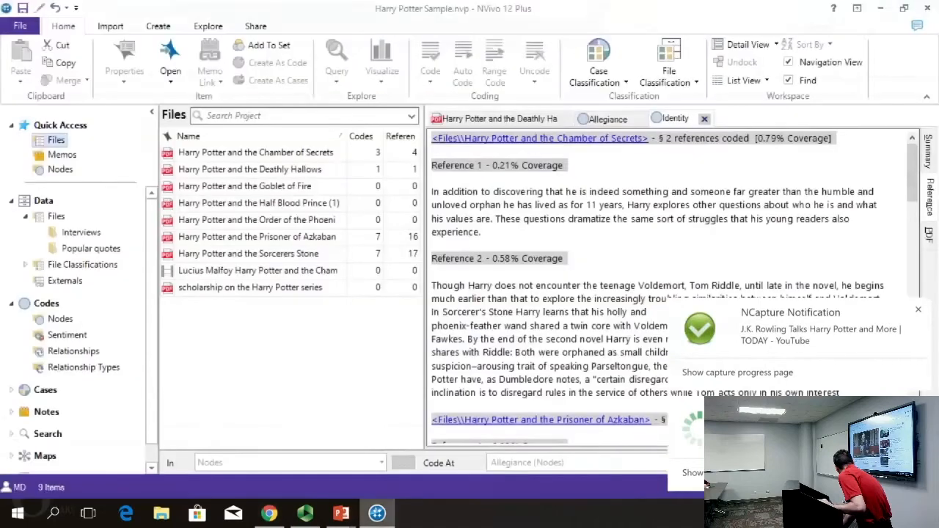
pyautogui.click(269, 514)
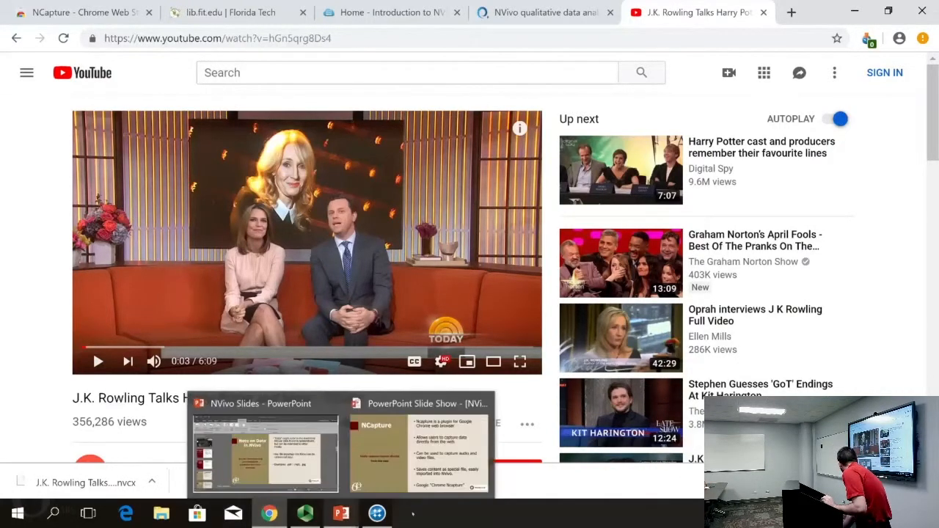
pyautogui.click(377, 513)
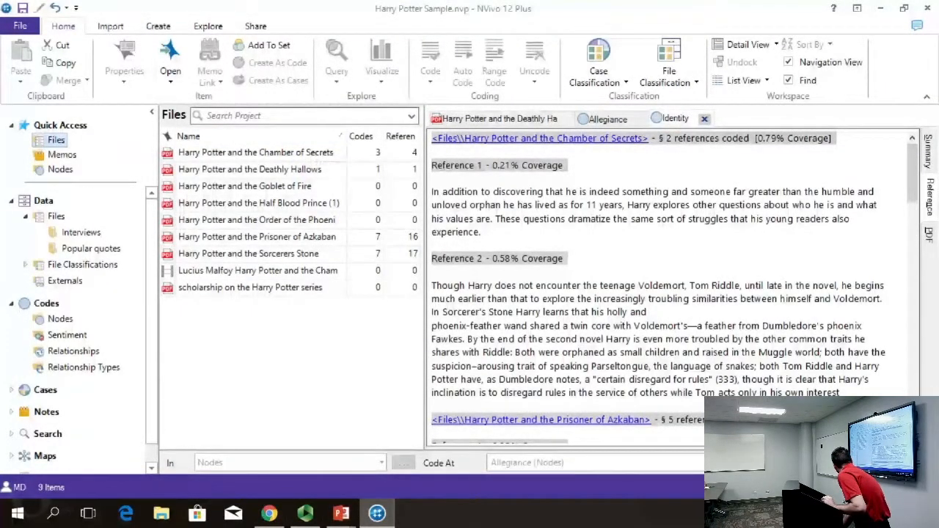
pyautogui.click(111, 26)
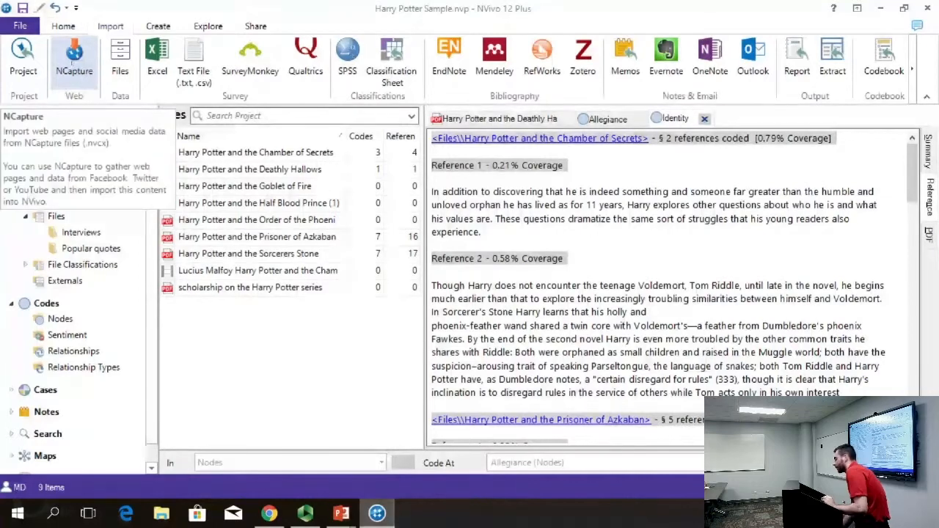
pyautogui.click(74, 57)
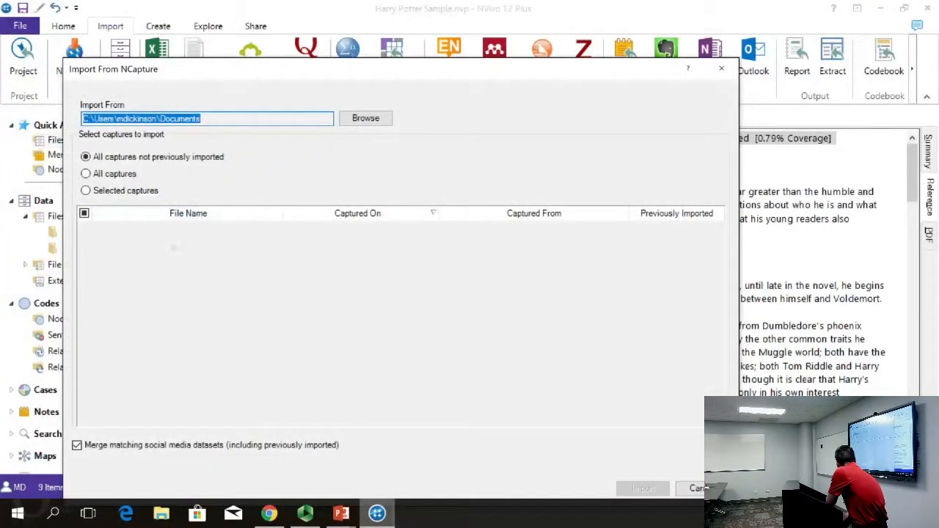
pyautogui.click(213, 118)
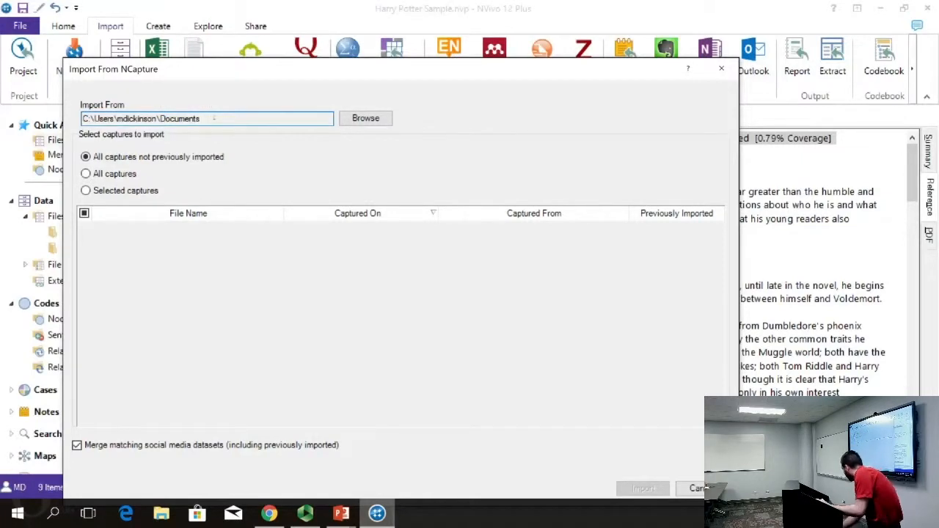
pyautogui.click(365, 118)
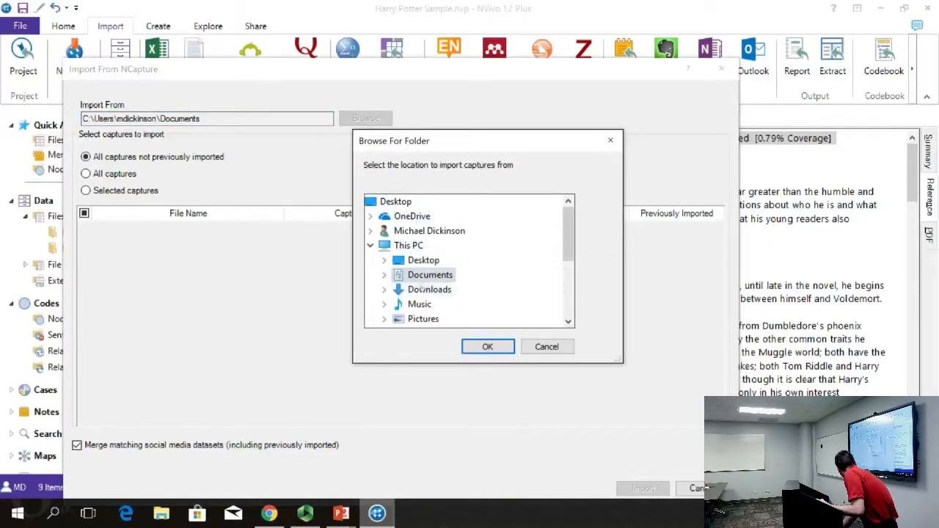
pyautogui.click(429, 290)
pyautogui.click(487, 346)
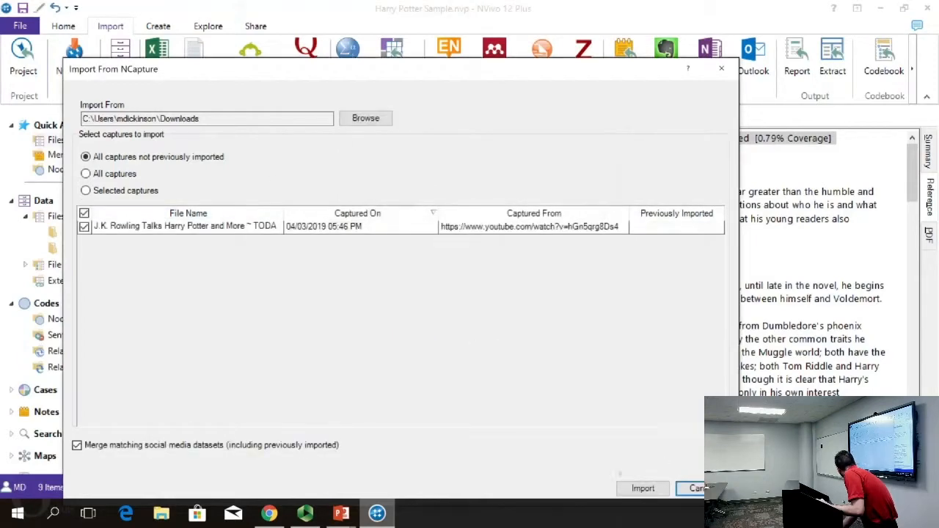
pyautogui.click(642, 488)
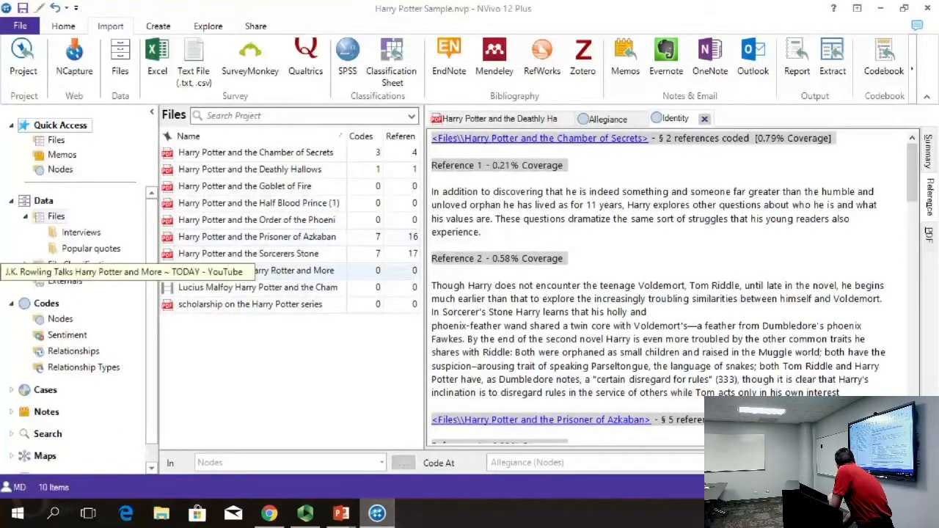
# - Open the imported J.K. Rowling video, play it, and make the file editable
pyautogui.click(274, 271)
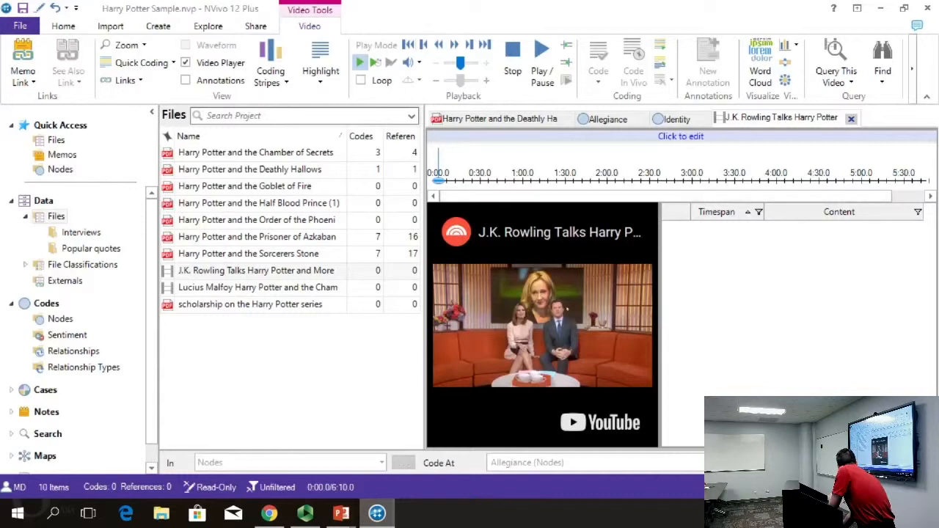
pyautogui.click(541, 55)
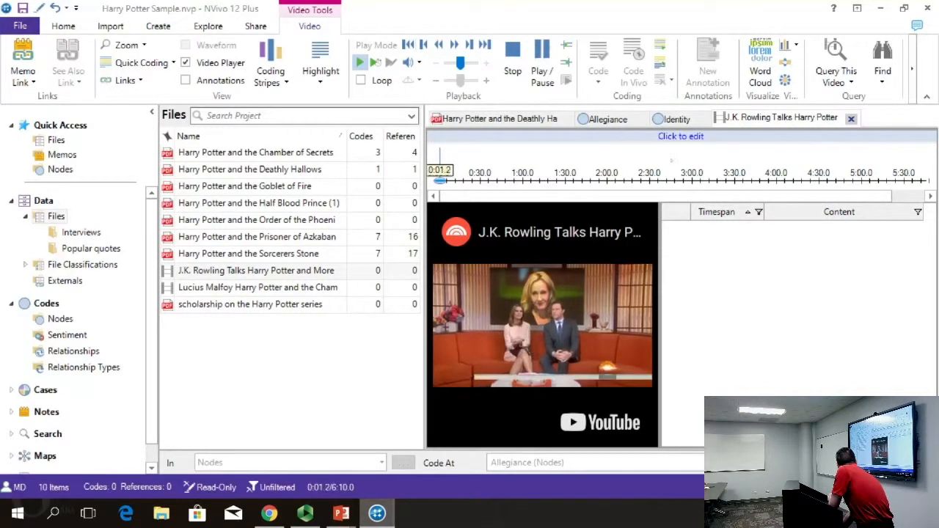
pyautogui.click(675, 138)
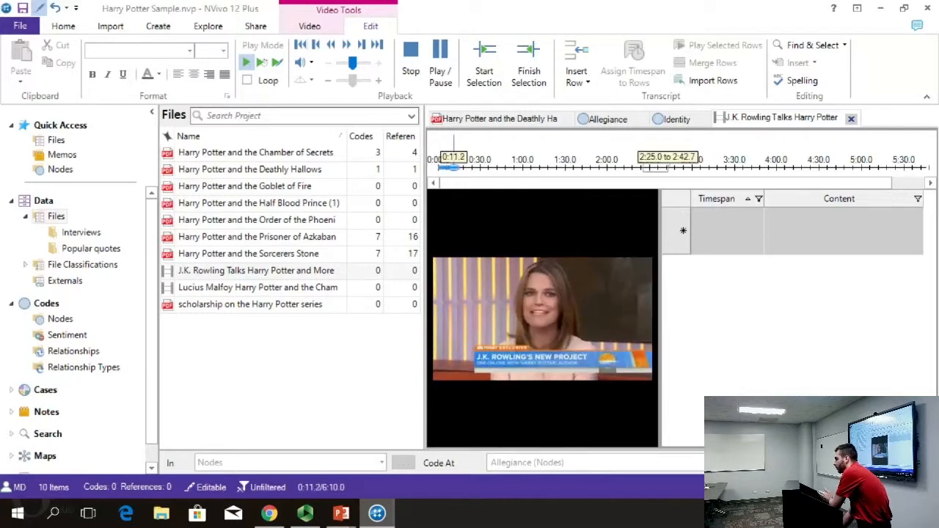
# - Select the video timespan from about 2:25 to 3:00 for coding and expand Cases and Main Characters among the code items
pyautogui.moveTo(667, 168); pyautogui.dragTo(694, 168)
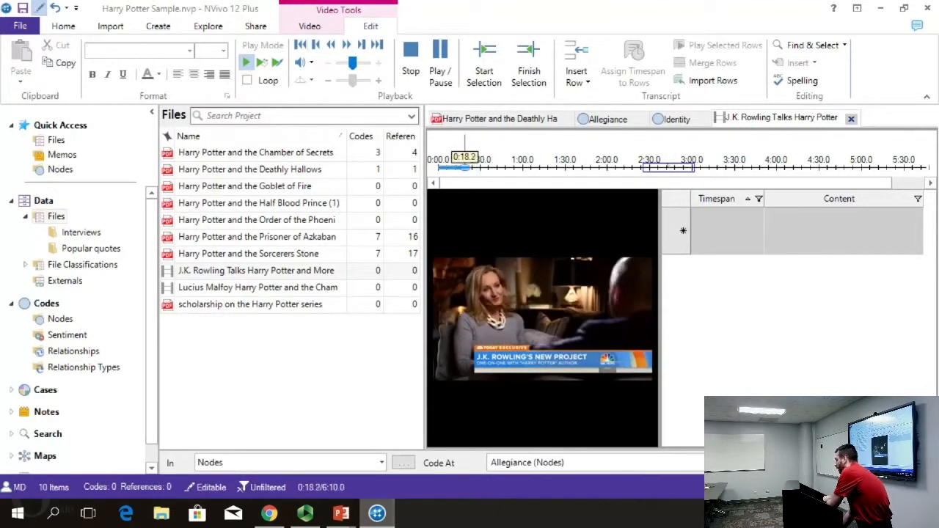
pyautogui.rightClick(668, 165)
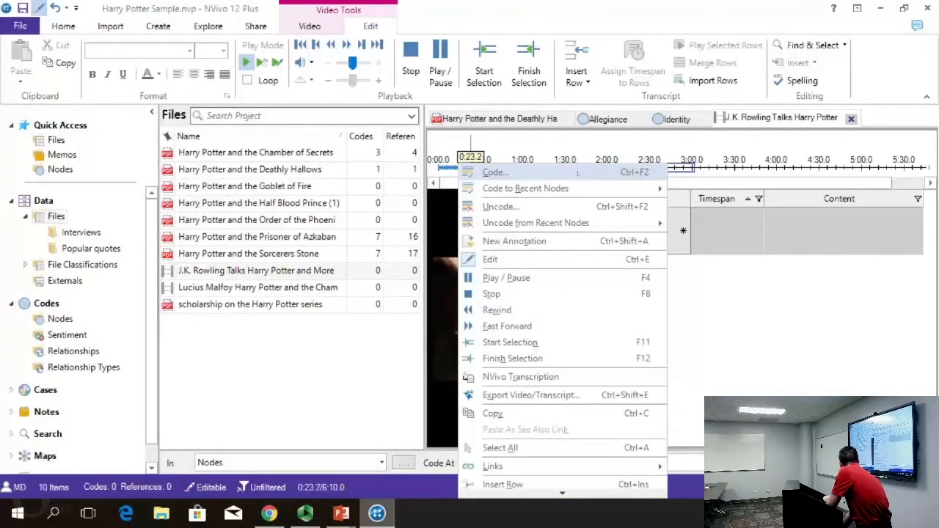
pyautogui.click(577, 173)
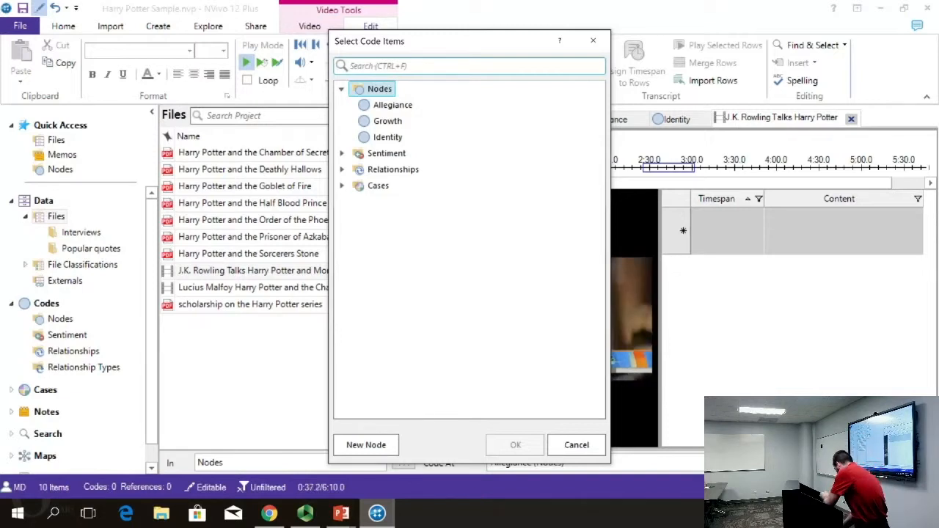
pyautogui.click(341, 186)
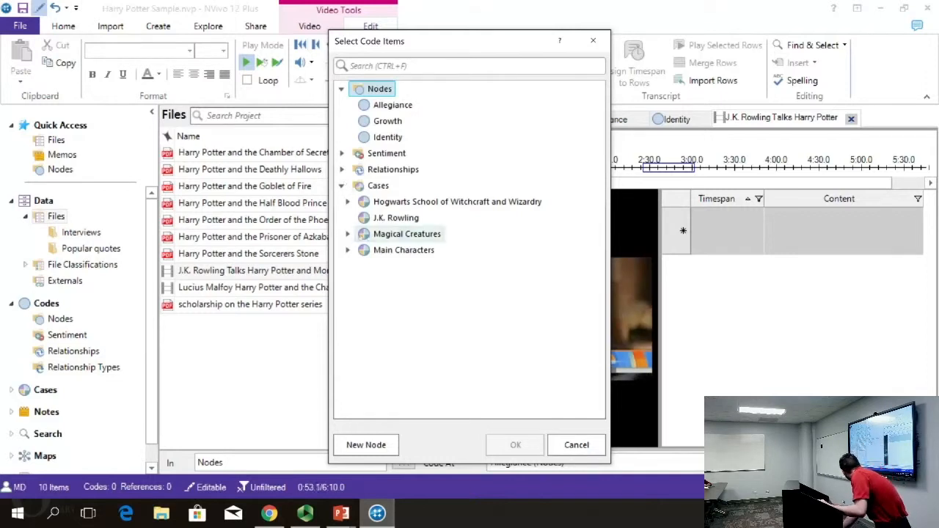
pyautogui.click(347, 250)
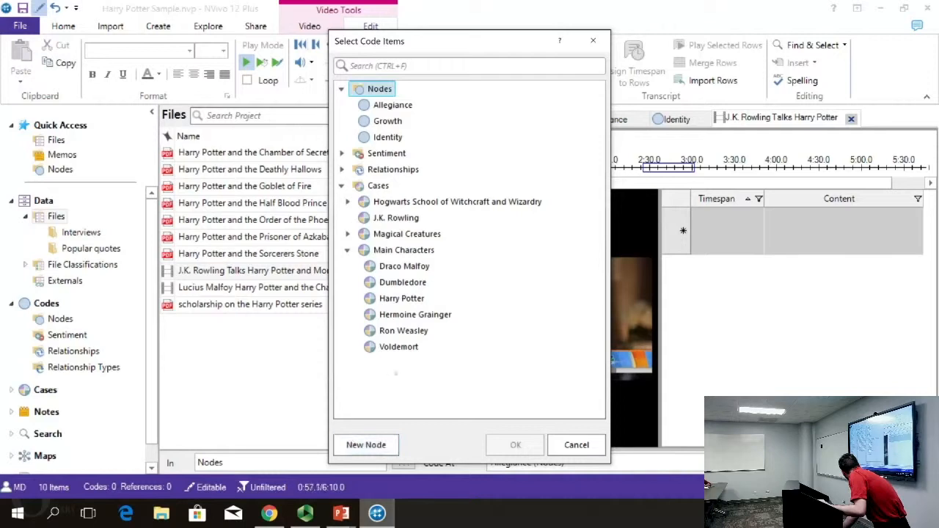
# - Code the selected video timespan at a new child node named Hagrid under a new parent node, and close the video
pyautogui.click(366, 445)
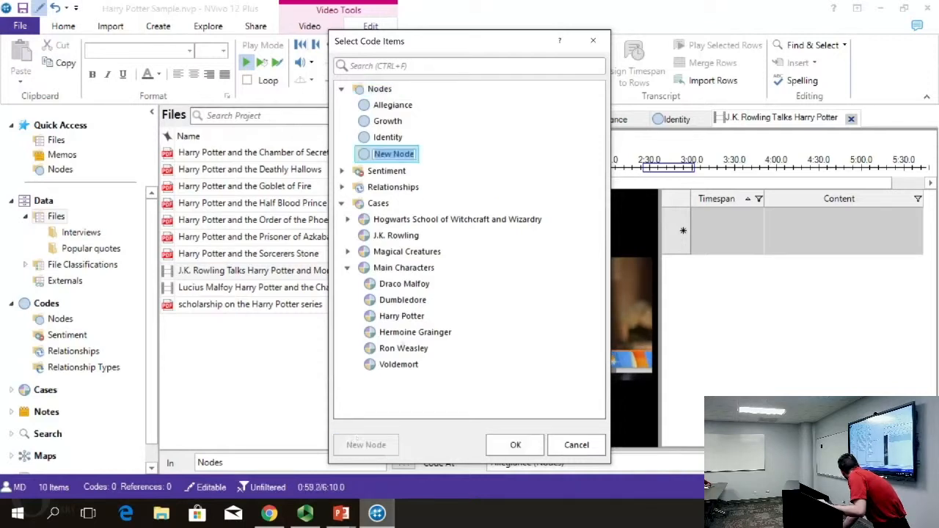
pyautogui.rightClick(394, 154)
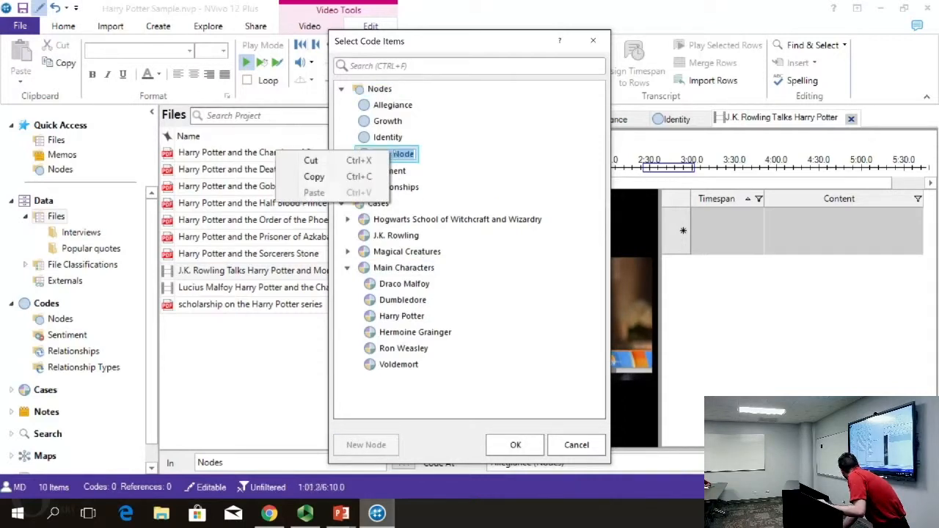
pyautogui.click(447, 163)
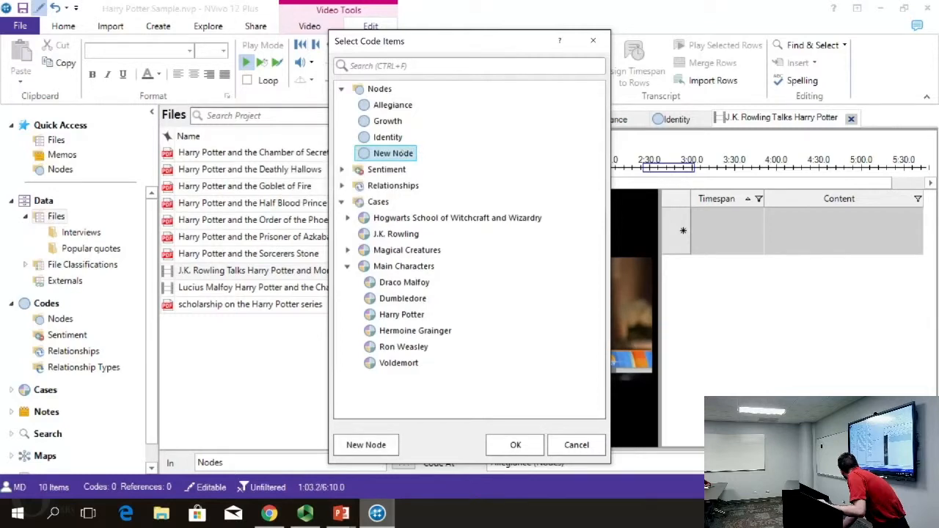
pyautogui.rightClick(405, 153)
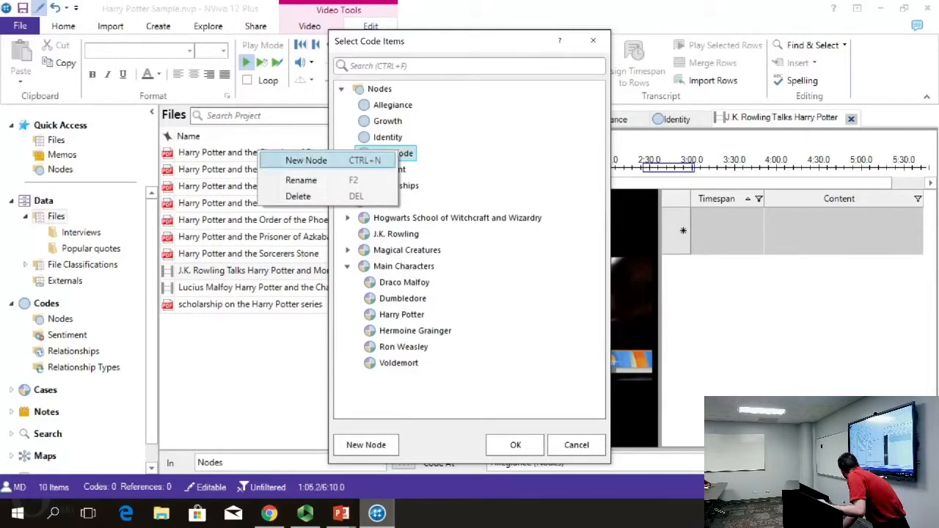
pyautogui.click(306, 160)
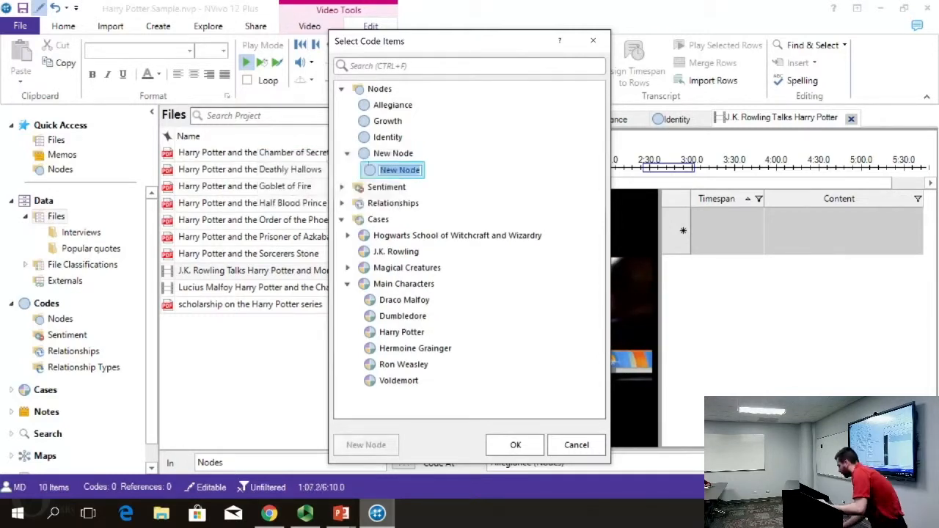
pyautogui.write('Hagrid')
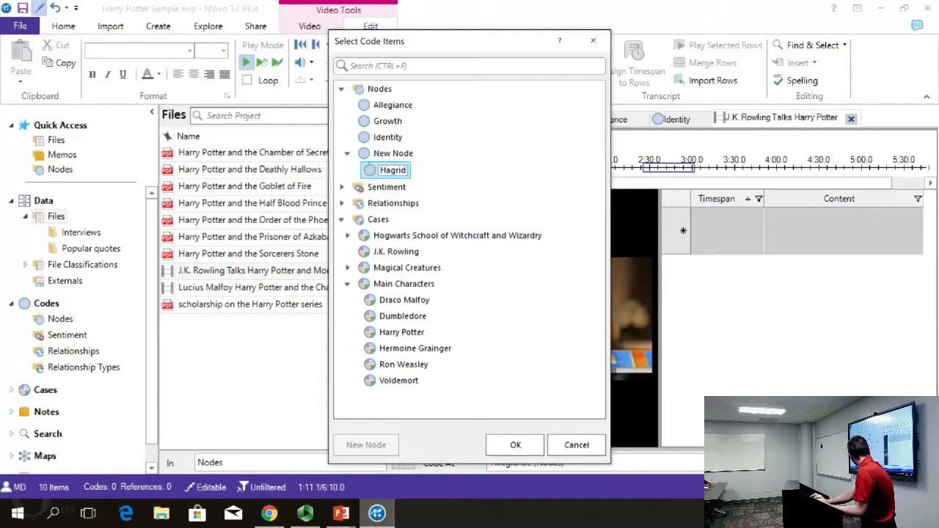
pyautogui.press('Return')
pyautogui.press('Return')
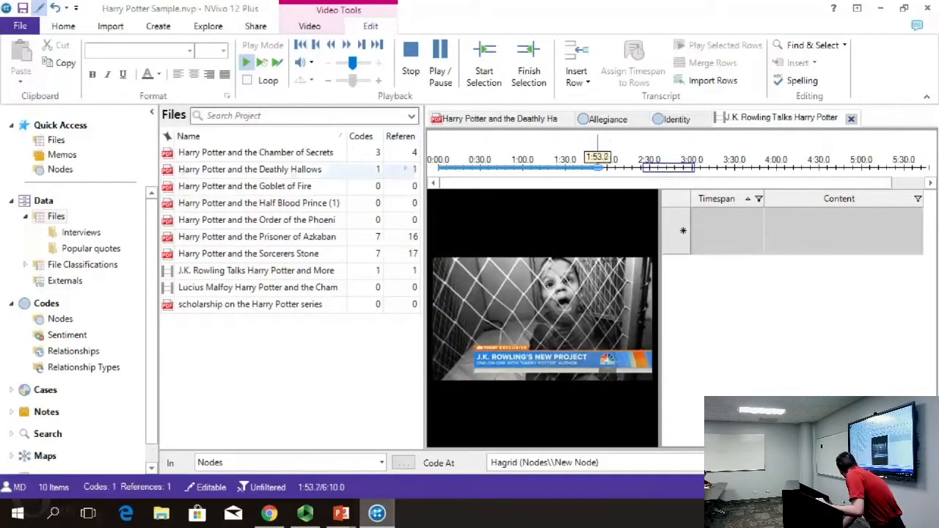
pyautogui.click(851, 119)
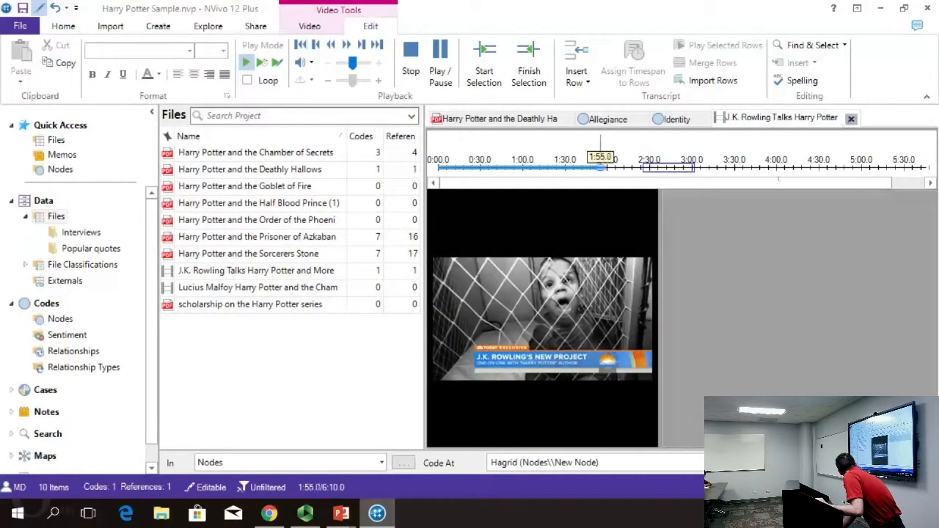
pyautogui.moveTo(341, 514)
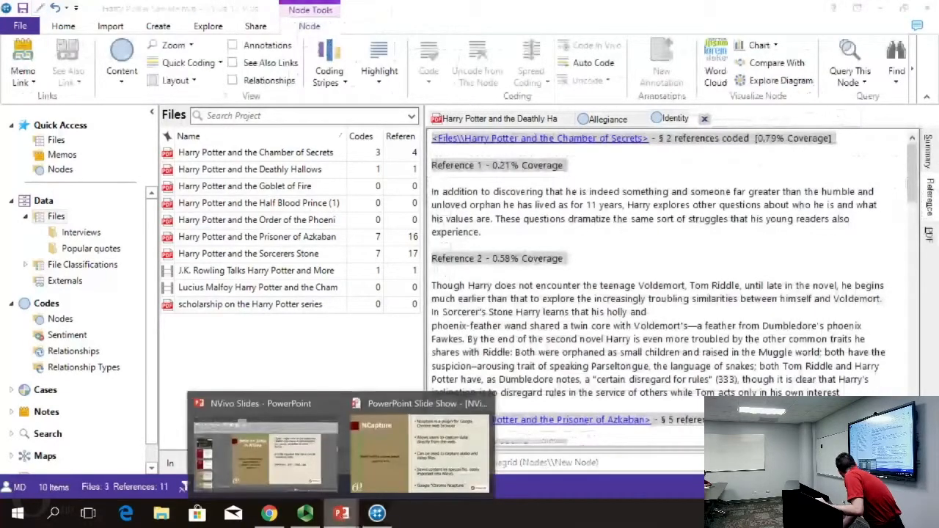
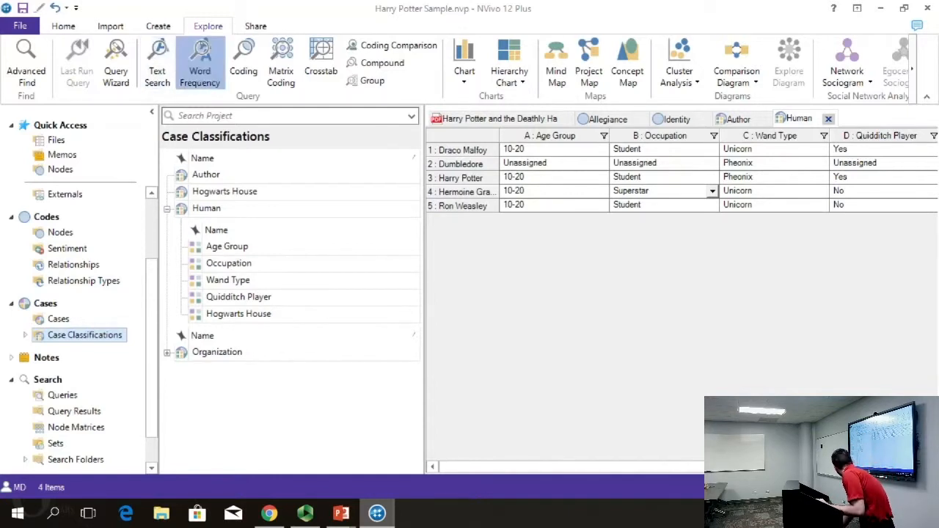
# - Run a Word Frequency query on Files & Externals for the 1000 most frequent words, minimum length 3, with exact matches
pyautogui.click(199, 66)
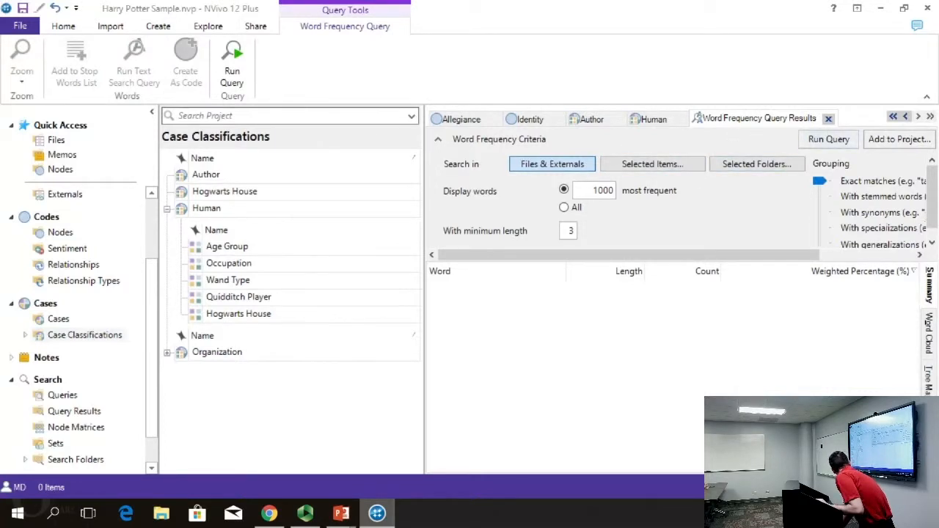
pyautogui.moveTo(764, 254); pyautogui.dragTo(811, 257)
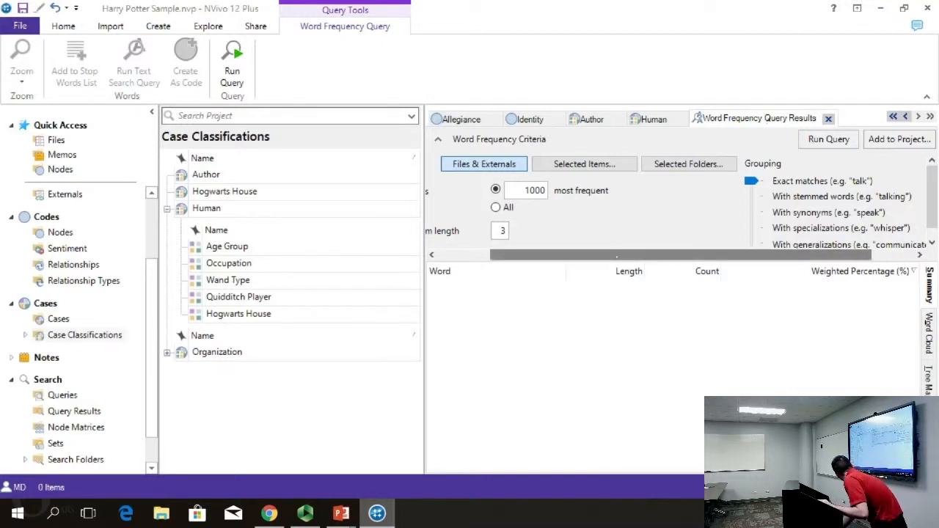
pyautogui.hscroll(-3, 613, 254)
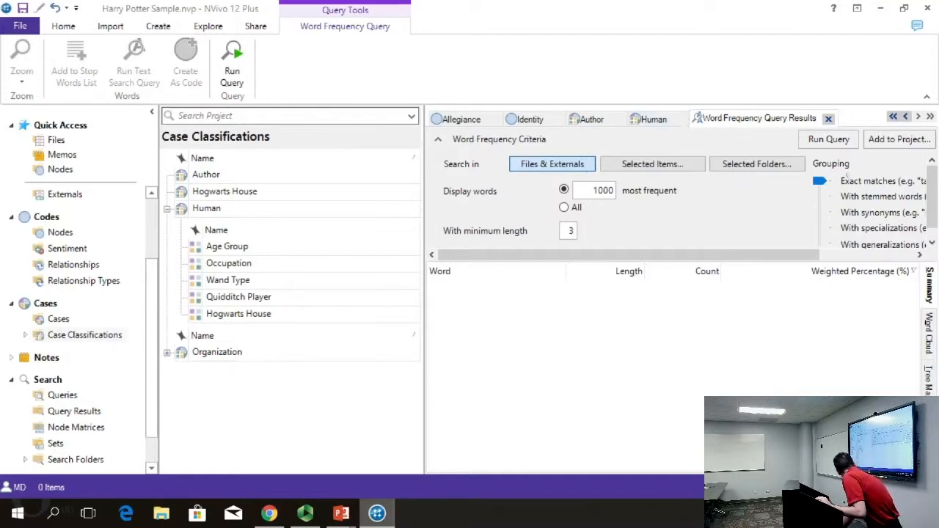
pyautogui.moveTo(780, 250); pyautogui.dragTo(863, 255)
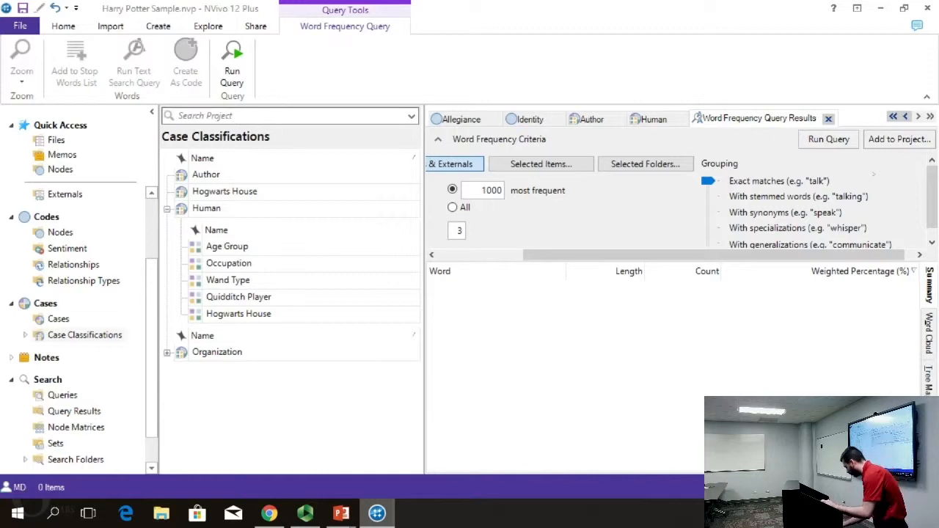
pyautogui.click(829, 139)
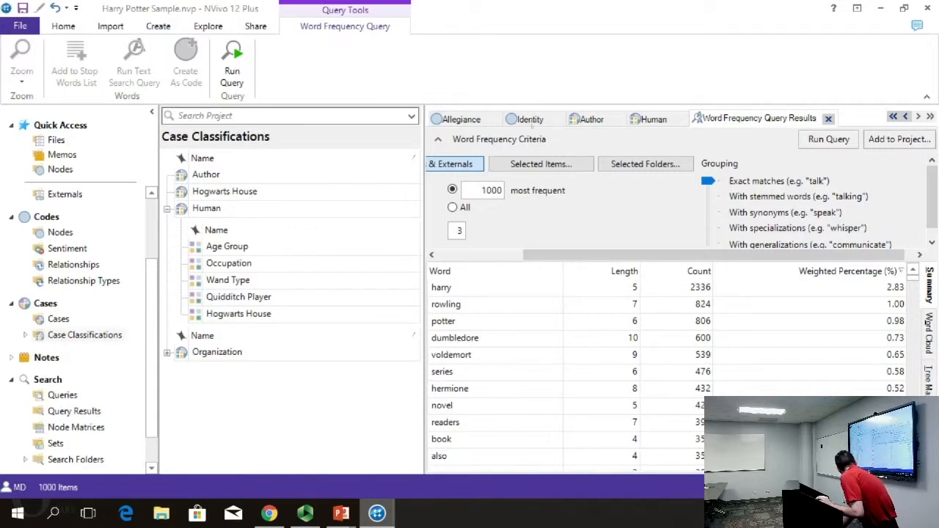
# - Display the word frequency results as a word cloud and examine its most prominent words
pyautogui.scroll(-1, 525, 218)
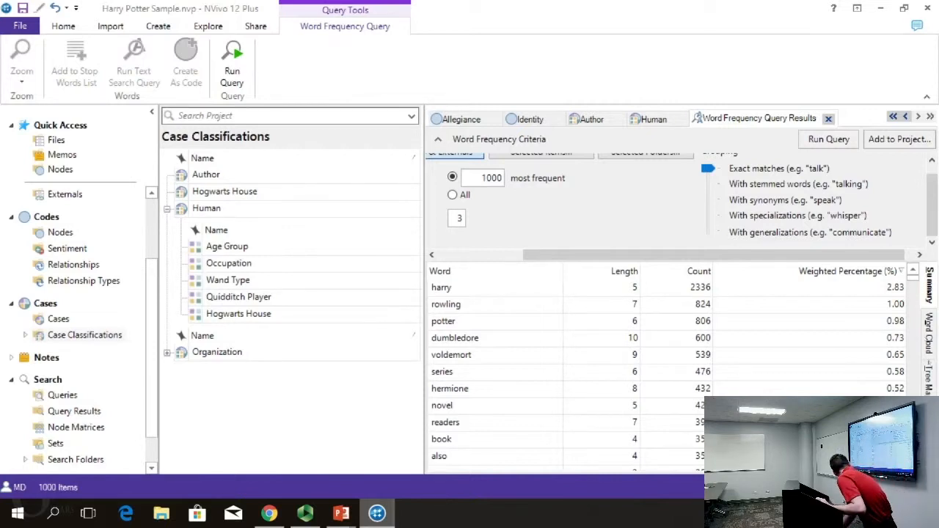
pyautogui.click(930, 334)
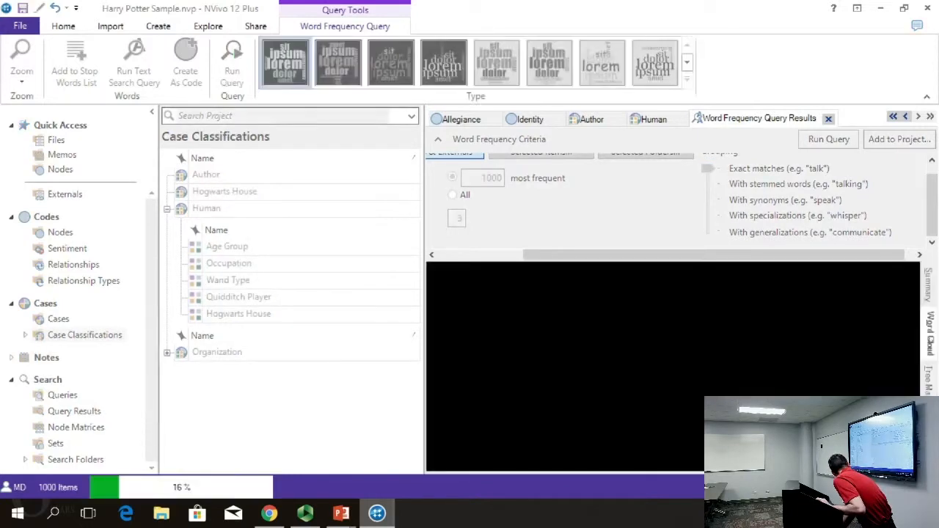
pyautogui.scroll(-1, 779, 316)
pyautogui.scroll(-1, 666, 359)
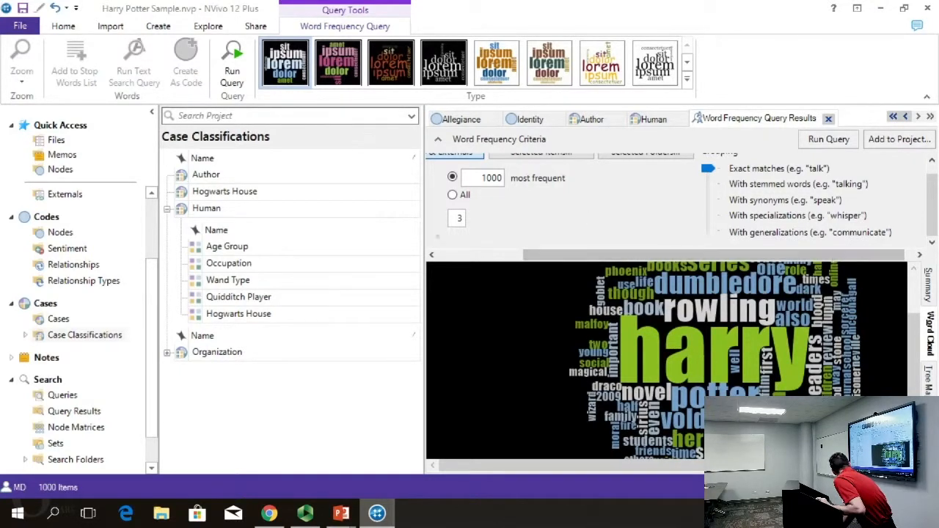
pyautogui.scroll(-1, 666, 360)
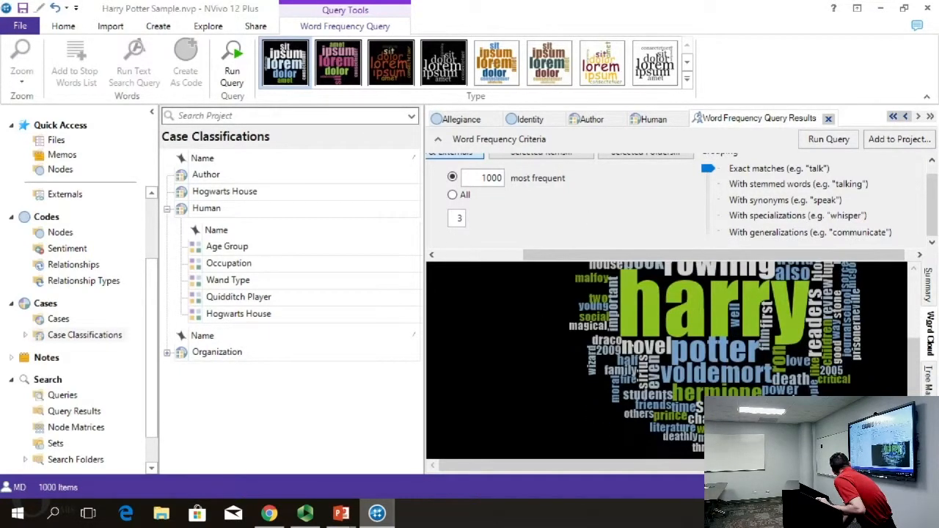
pyautogui.scroll(1, 629, 342)
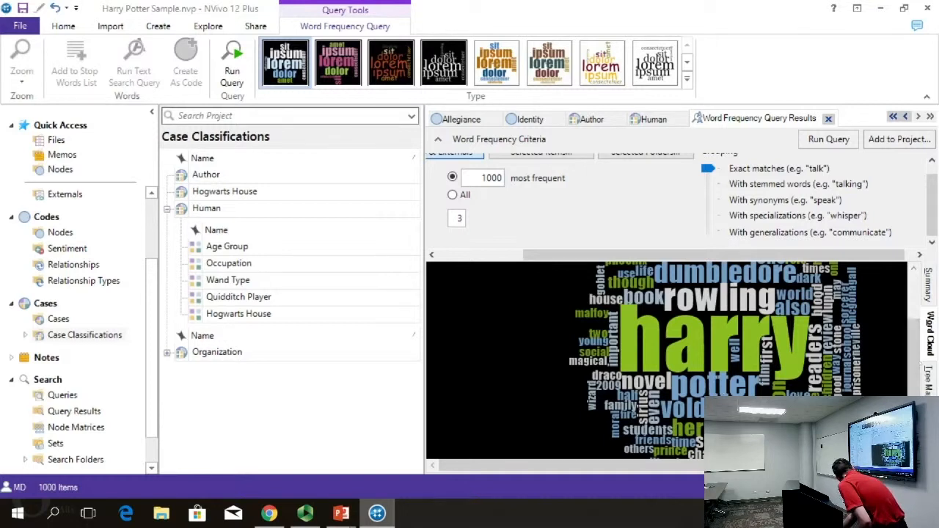
# - View the word frequency results as a tree map and as a cluster analysis diagram
pyautogui.click(929, 378)
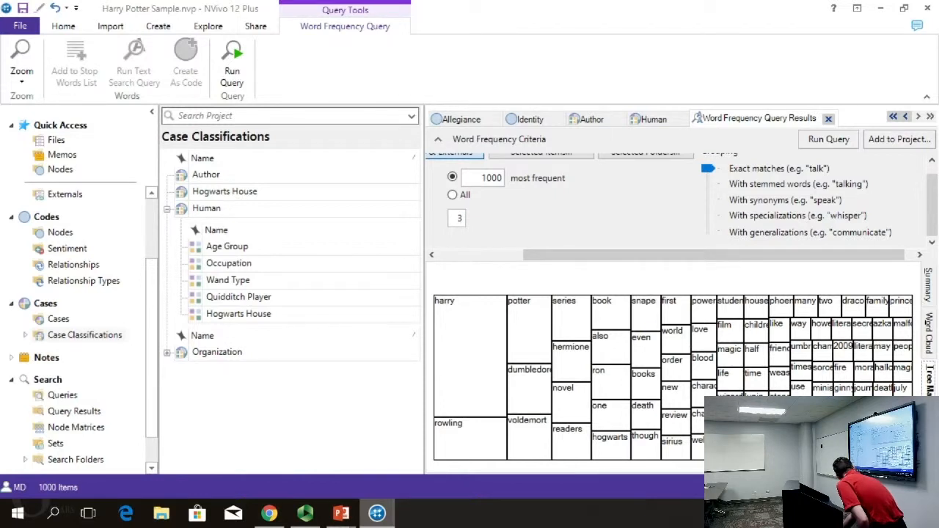
pyautogui.click(930, 432)
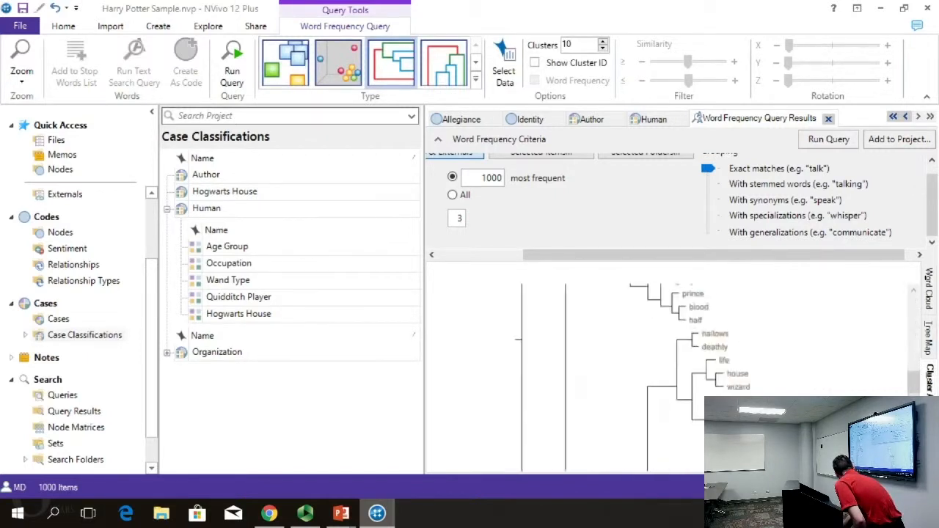
pyautogui.scroll(-10, 671, 367)
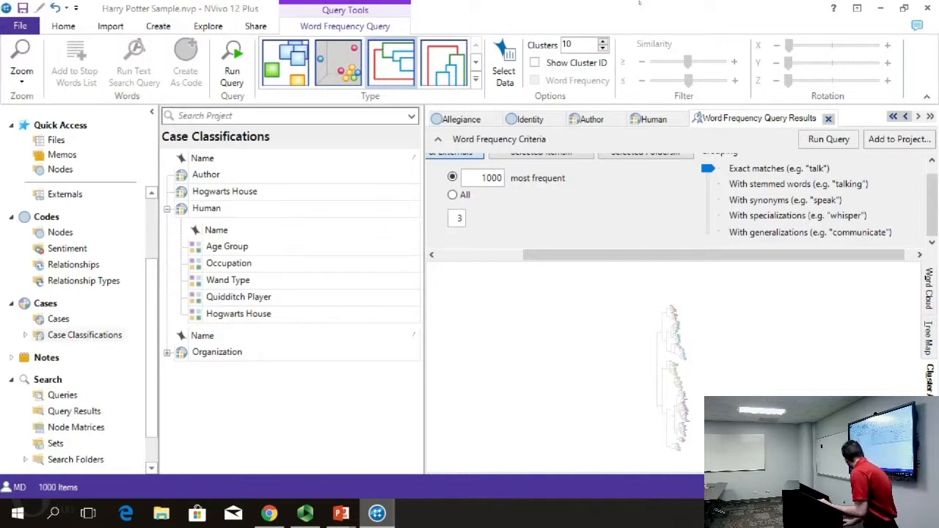
# - Run a Text Search query for the quoted phrase "Quidditch Cup" in Files & Externals with exact matches
pyautogui.click(208, 26)
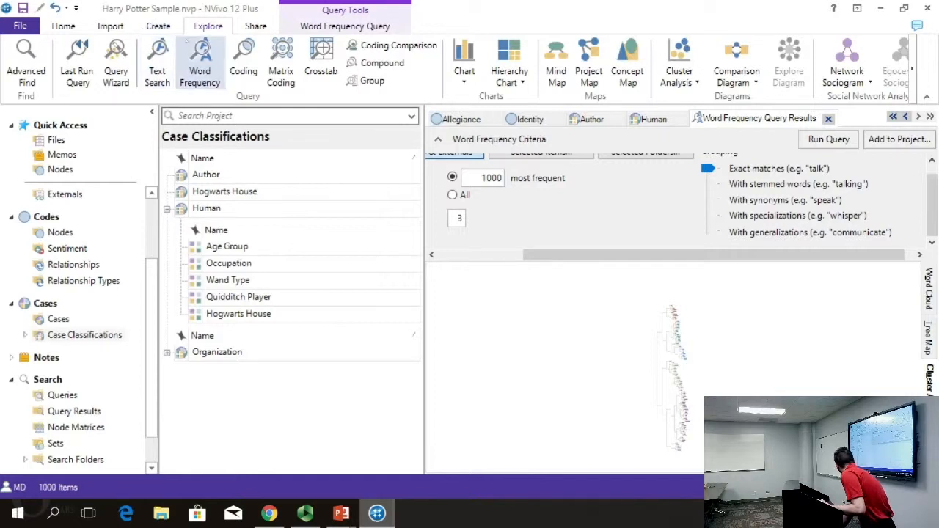
pyautogui.click(192, 51)
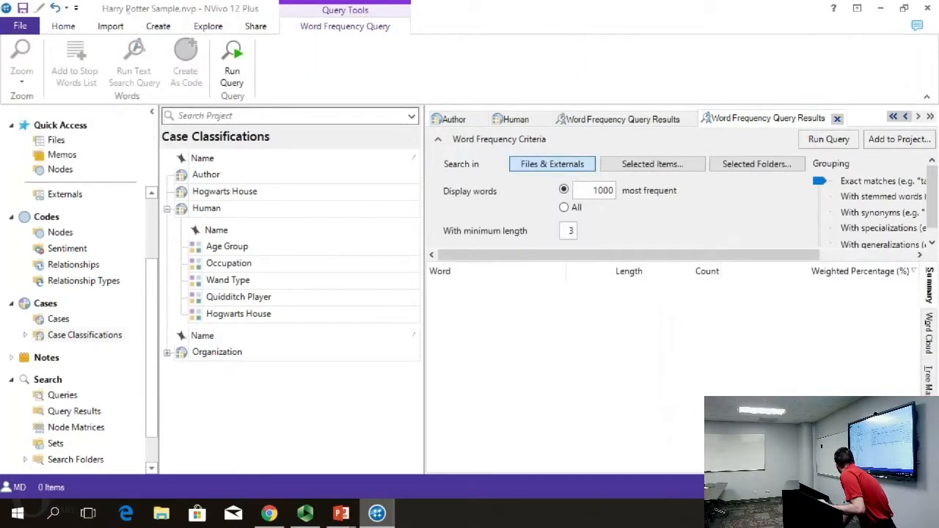
pyautogui.click(207, 26)
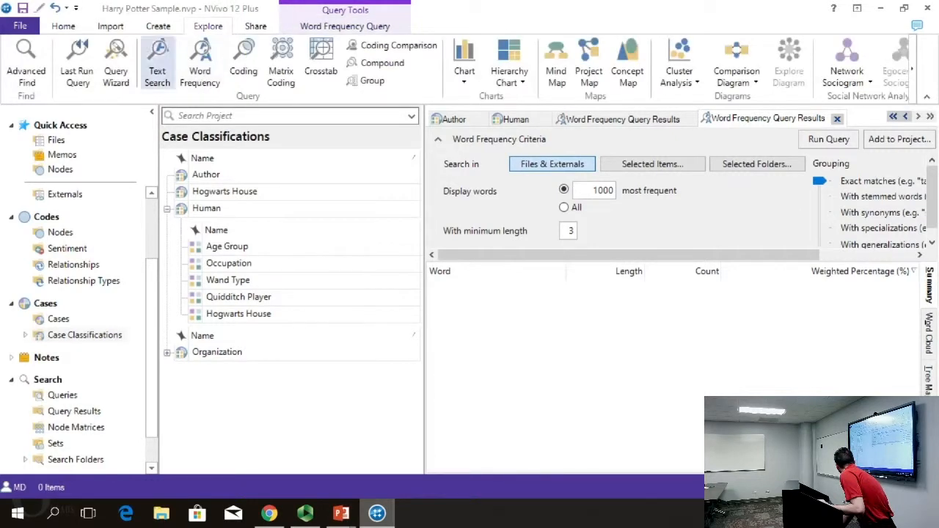
pyautogui.click(157, 64)
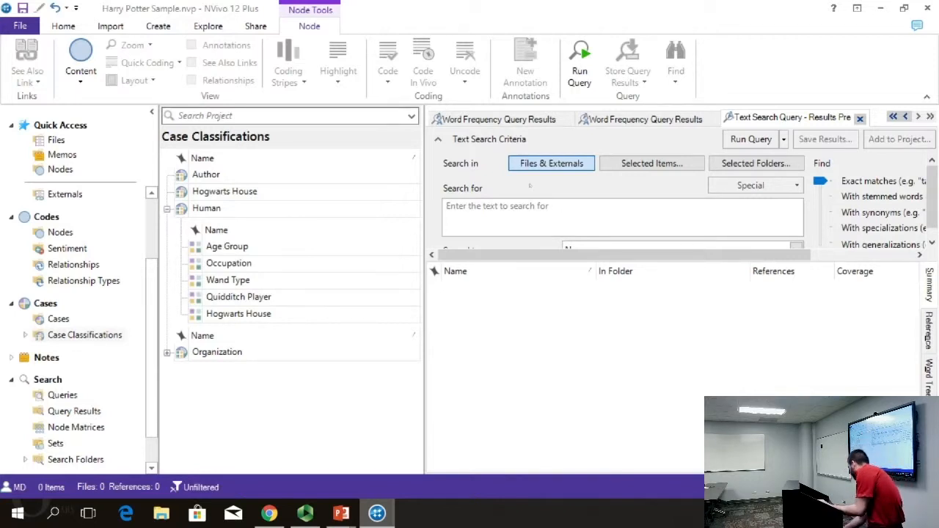
pyautogui.click(549, 208)
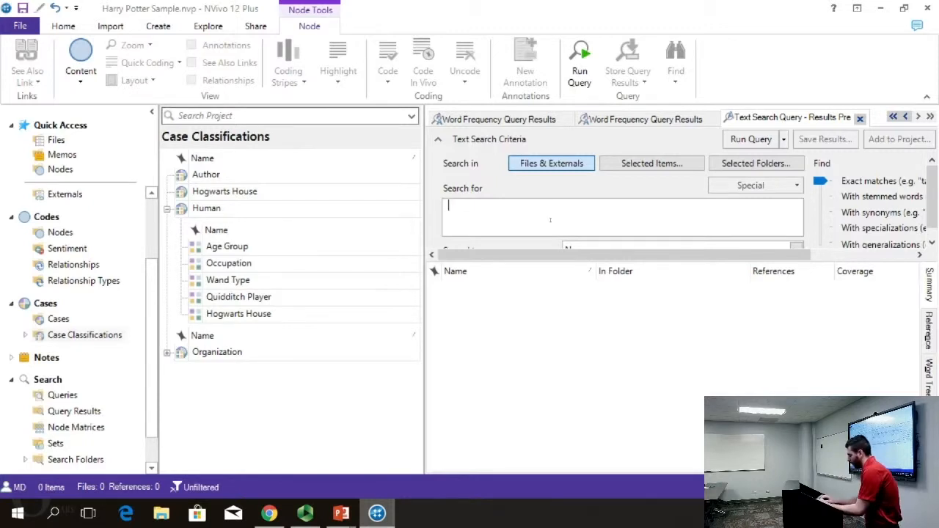
pyautogui.write('"')
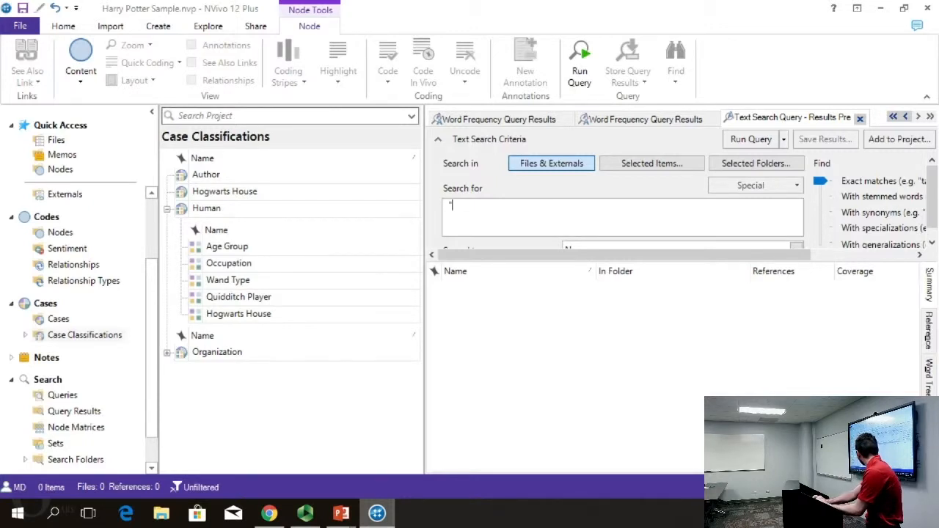
pyautogui.write('Quidditch Cu')
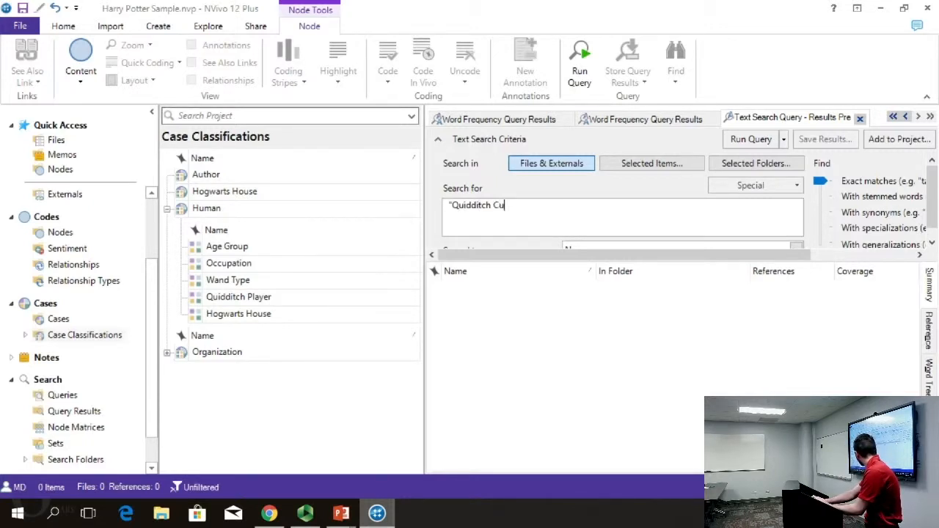
pyautogui.write('p"')
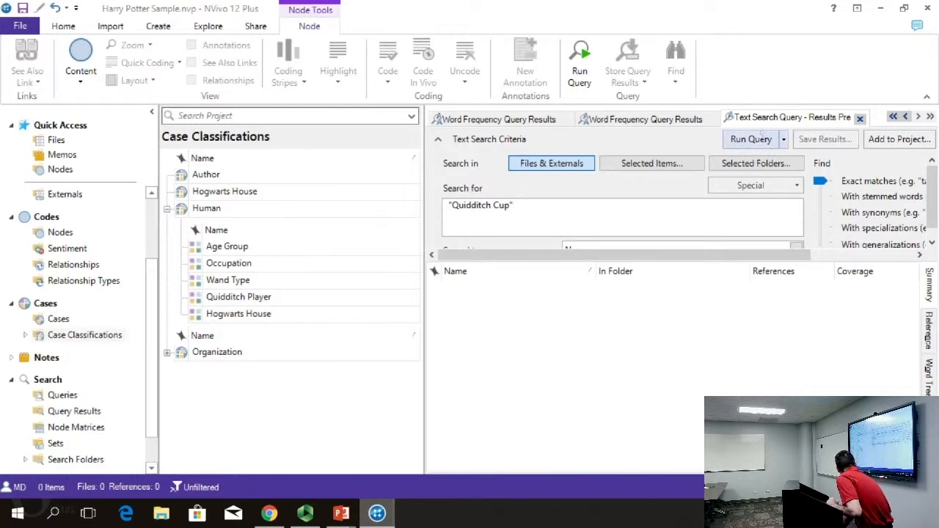
pyautogui.click(767, 139)
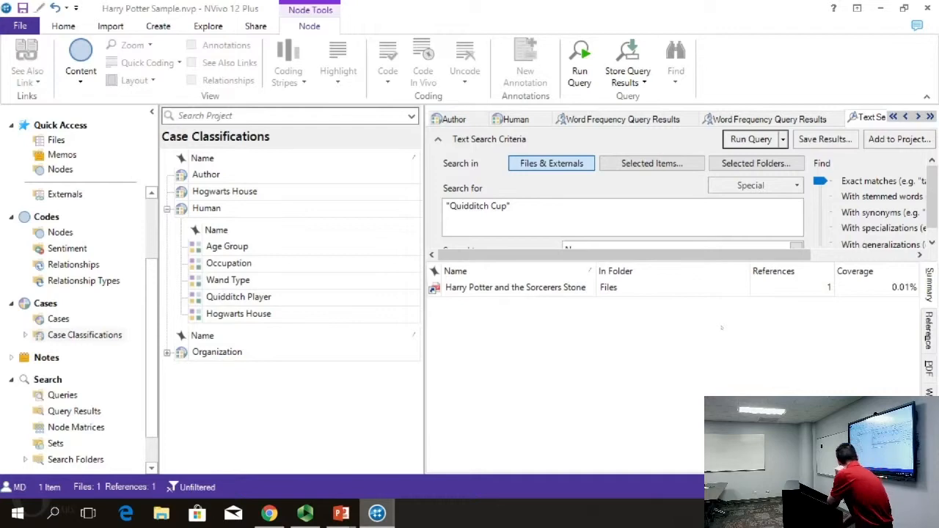
# - Open the Harry Potter and the Sorcerers Stone search result to view the matched phrase in the PDF
pyautogui.click(579, 291)
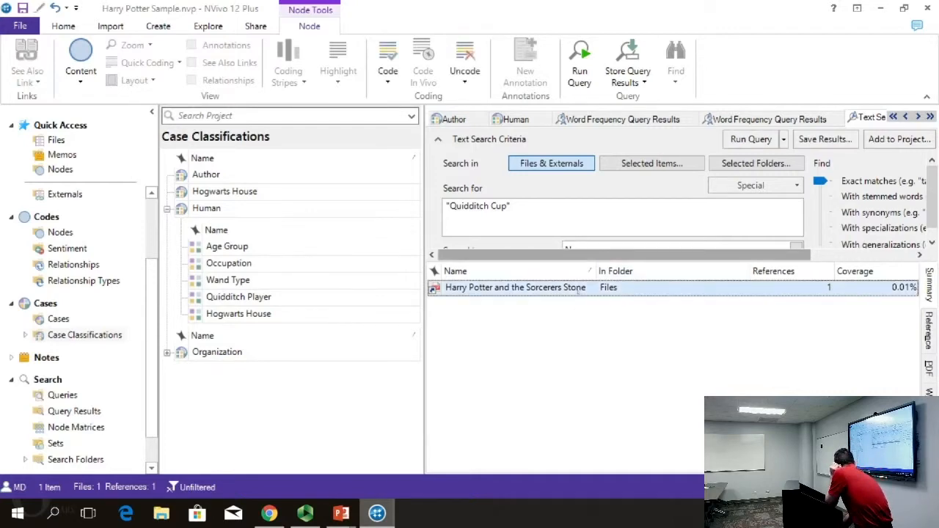
pyautogui.doubleClick(583, 289)
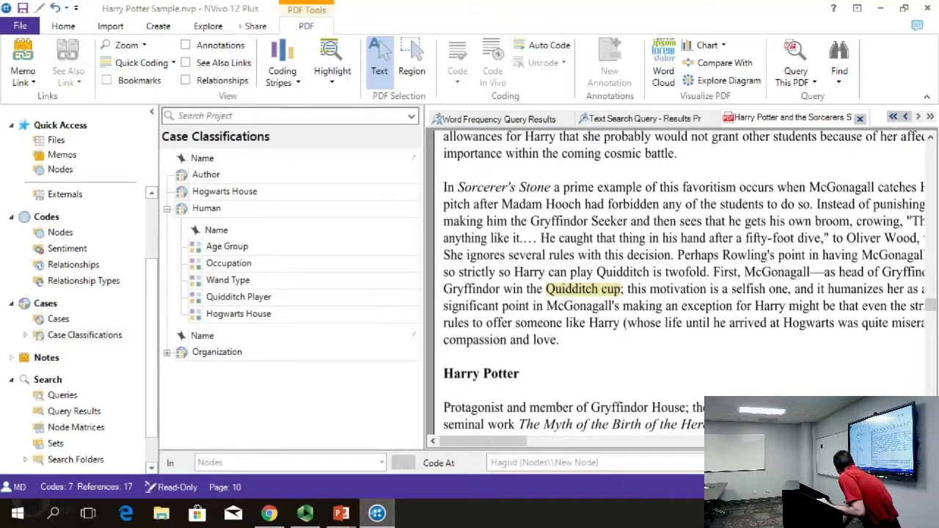
pyautogui.click(213, 28)
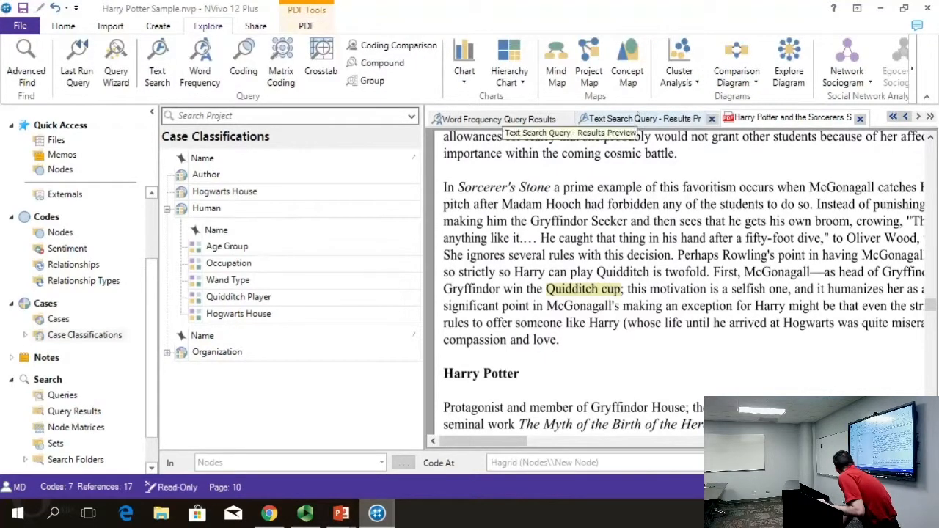
# - Return to the Text Search query, replace the search phrase with Wand and run it on Files & Externals
pyautogui.click(623, 118)
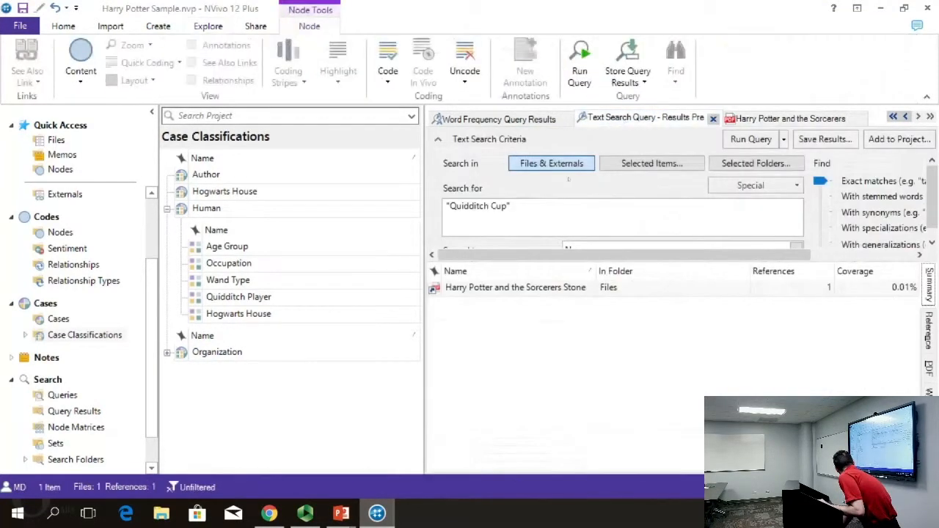
pyautogui.moveTo(525, 209); pyautogui.dragTo(312, 152)
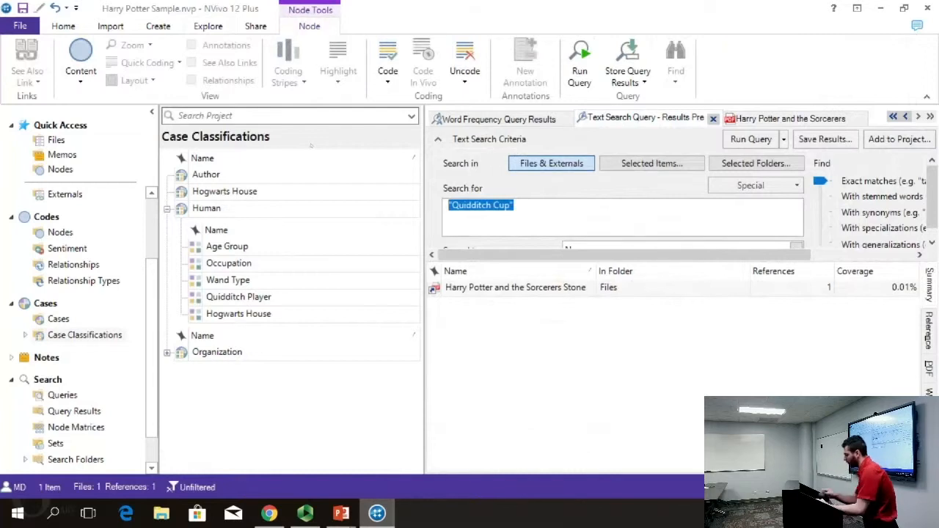
pyautogui.press('BackSpace')
pyautogui.write('Wand')
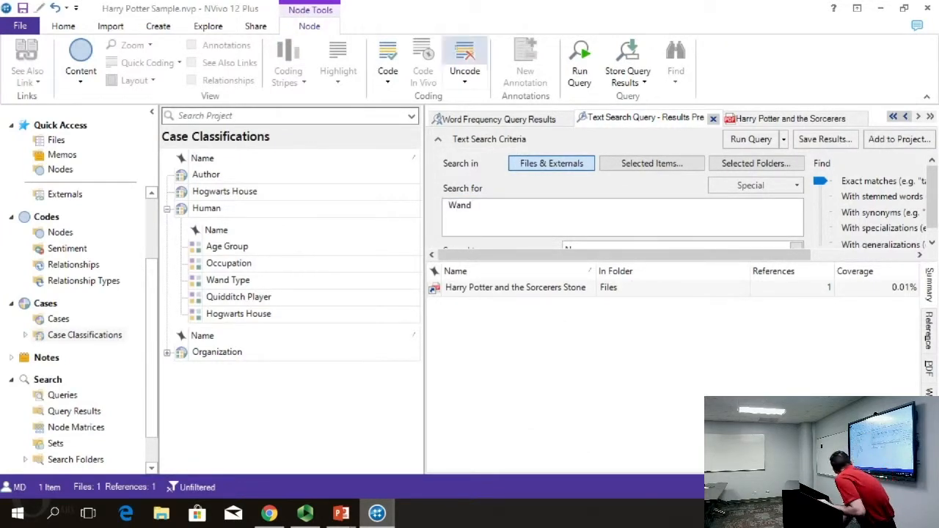
pyautogui.click(762, 139)
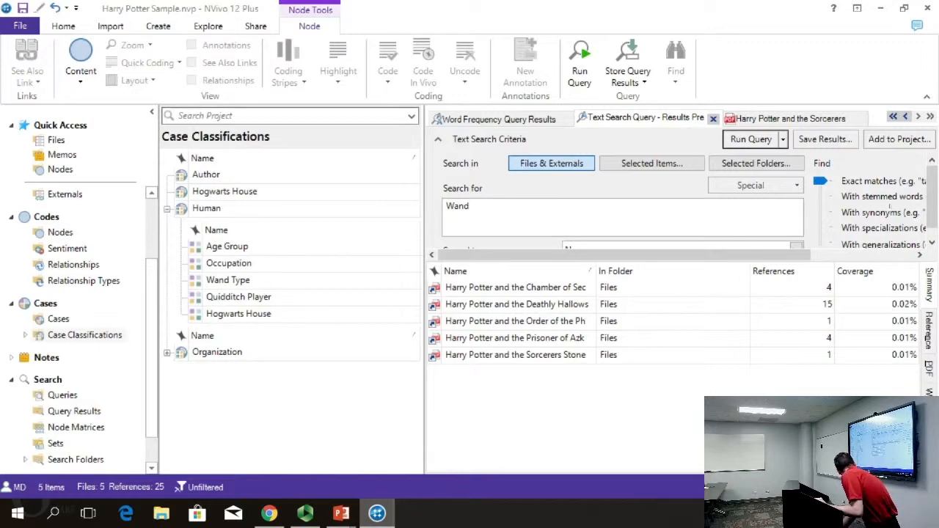
# - Open the Harry Potter and the Deathly Hallows search result to view the highlighted wand matches in the PDF
pyautogui.click(802, 303)
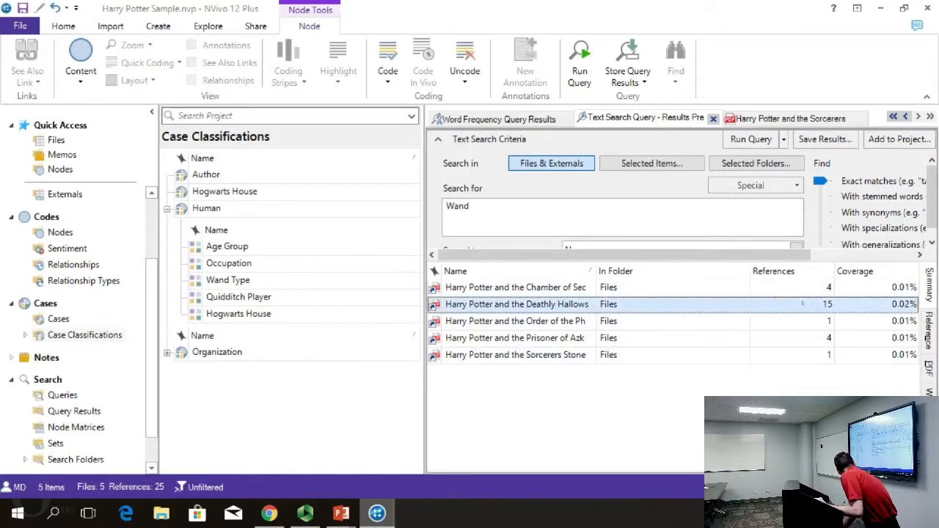
pyautogui.doubleClick(803, 303)
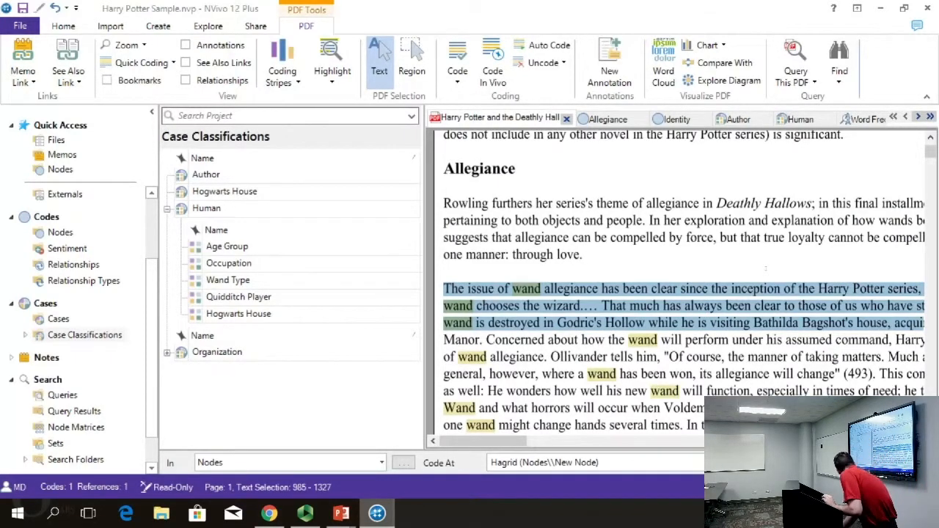
pyautogui.doubleClick(743, 290)
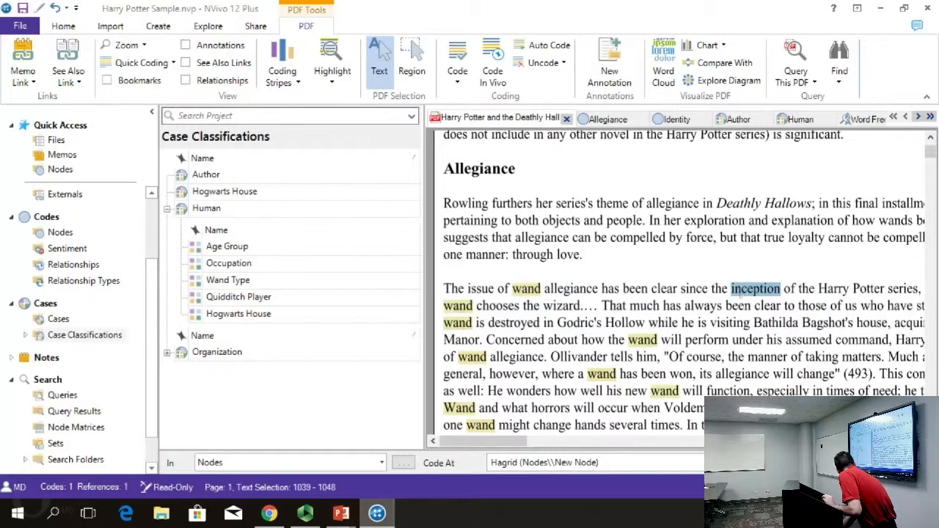
pyautogui.click(676, 257)
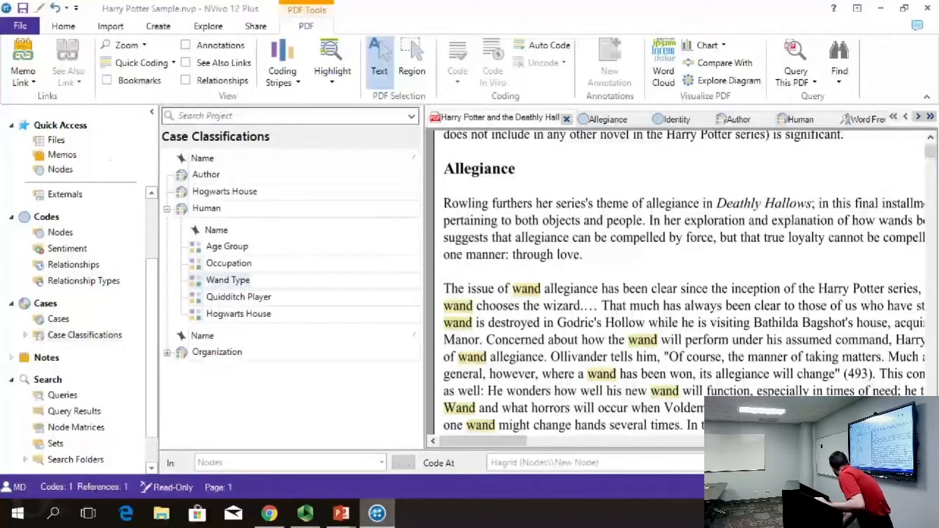
# - List the project's annotations and open the one attached to the Harry Potter and the Chamber of Secrets PDF
pyautogui.click(152, 468)
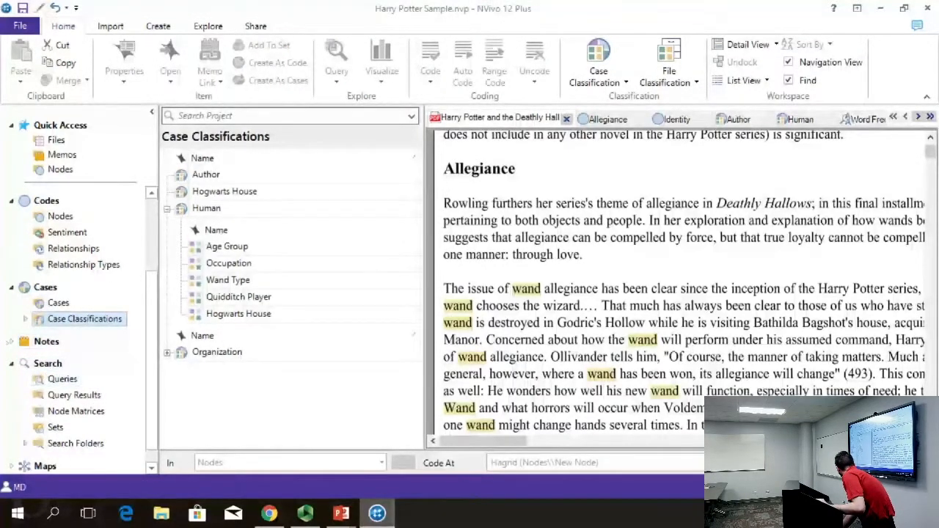
pyautogui.click(11, 341)
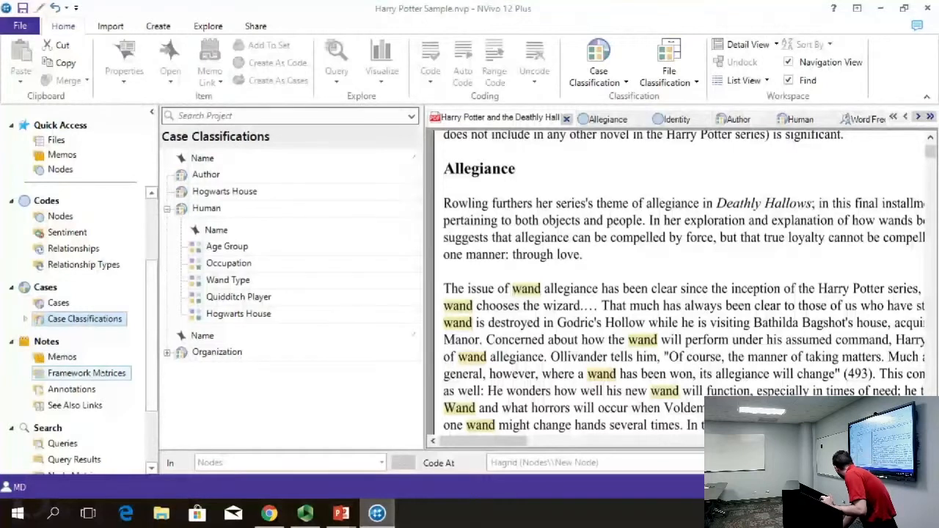
pyautogui.click(71, 390)
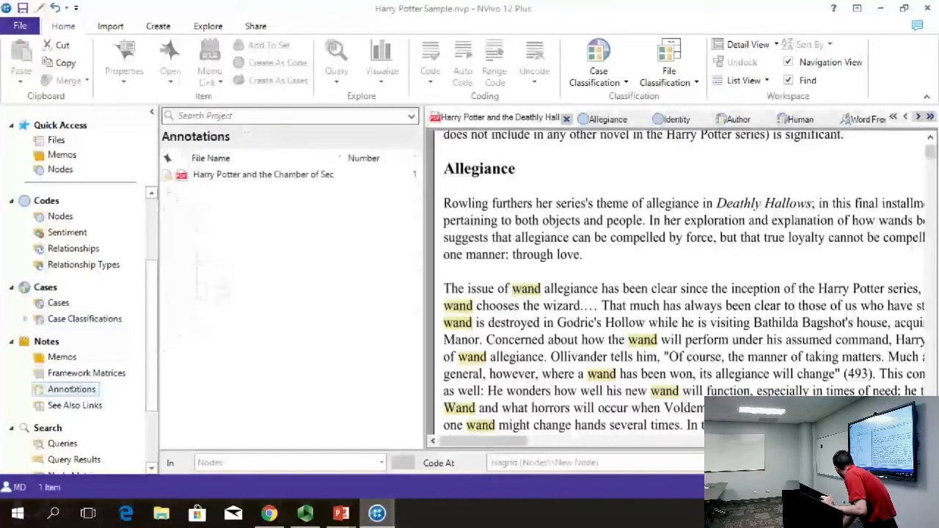
pyautogui.doubleClick(225, 176)
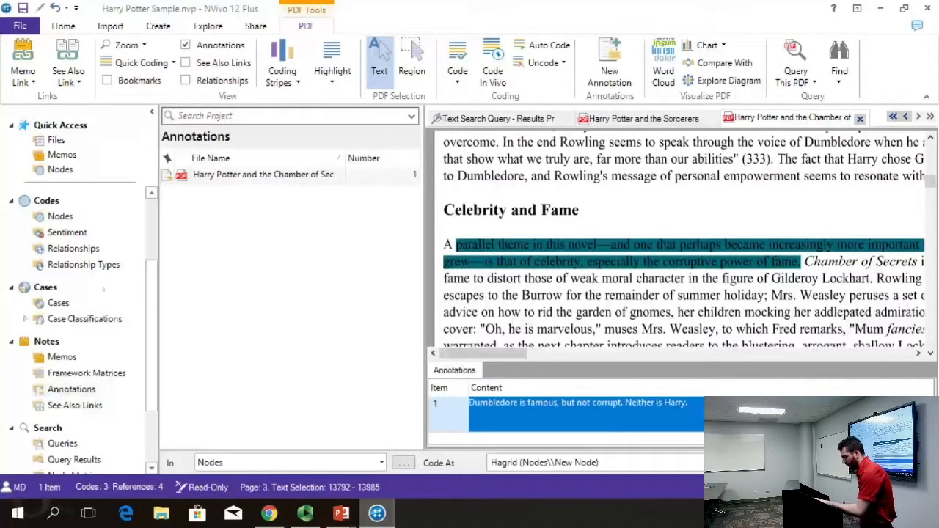
# - Switch to the PowerPoint slideshow and advance to the Visualizations in NVivo slide
pyautogui.hotkey('alt', 'Tab')
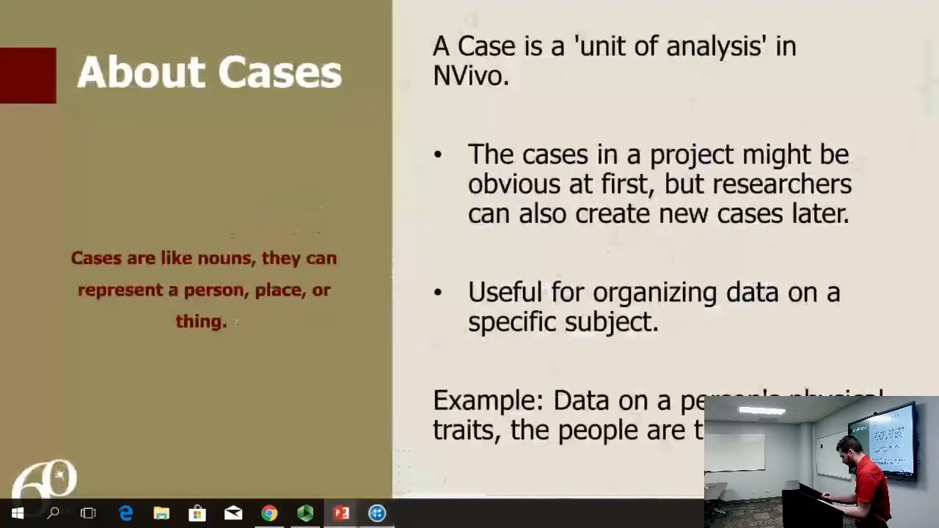
pyautogui.press('Right')
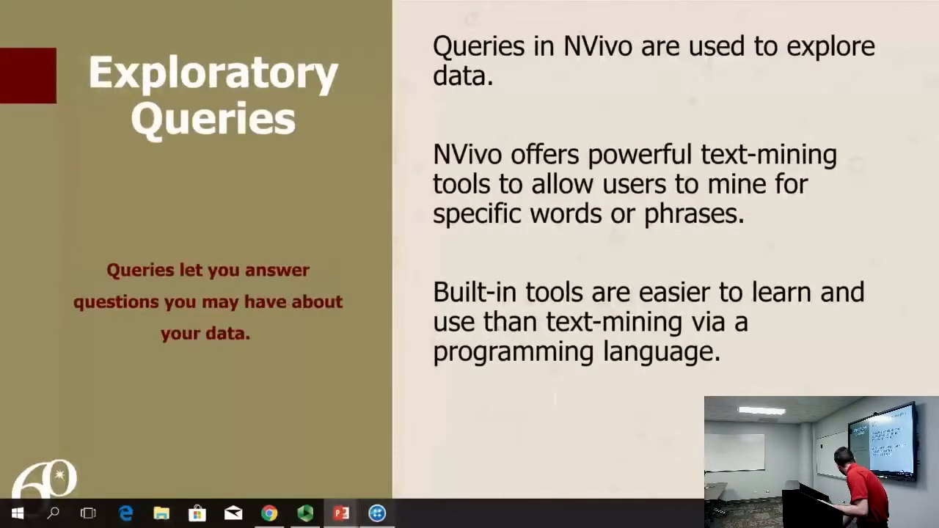
pyautogui.press('Right')
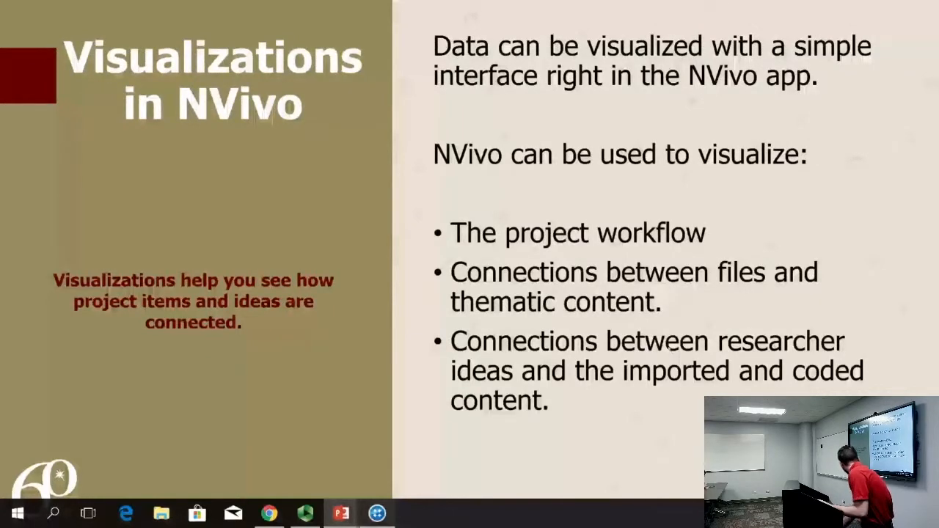
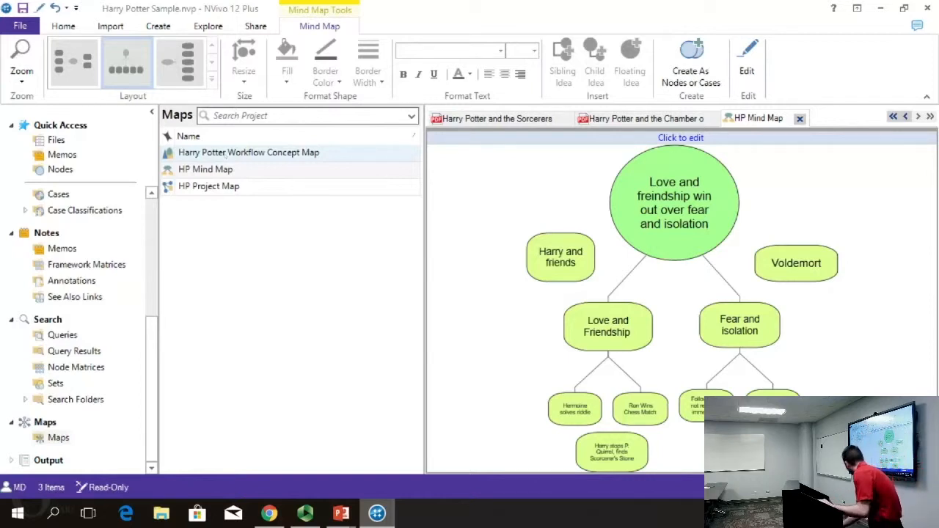
# - Create nodes from the HP Mind Map ideas in the Nodes location and display the project's node list
pyautogui.click(696, 65)
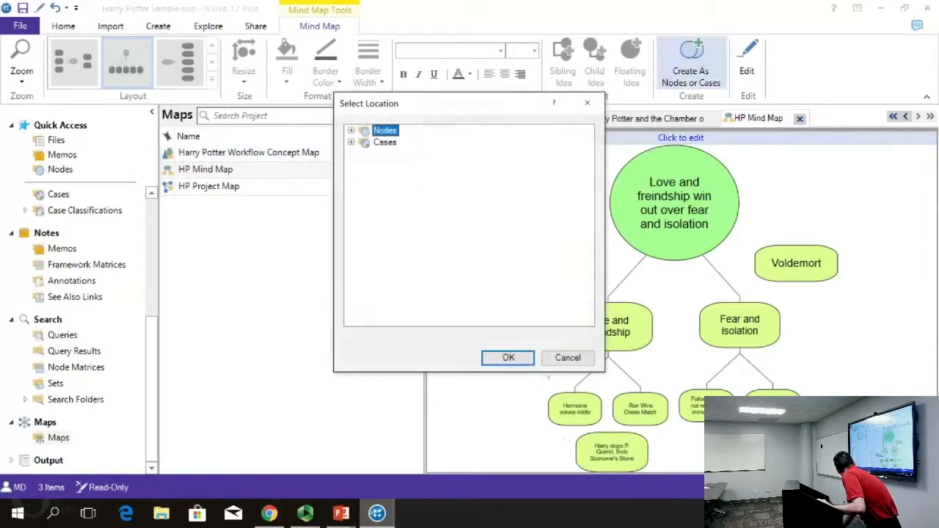
pyautogui.click(508, 357)
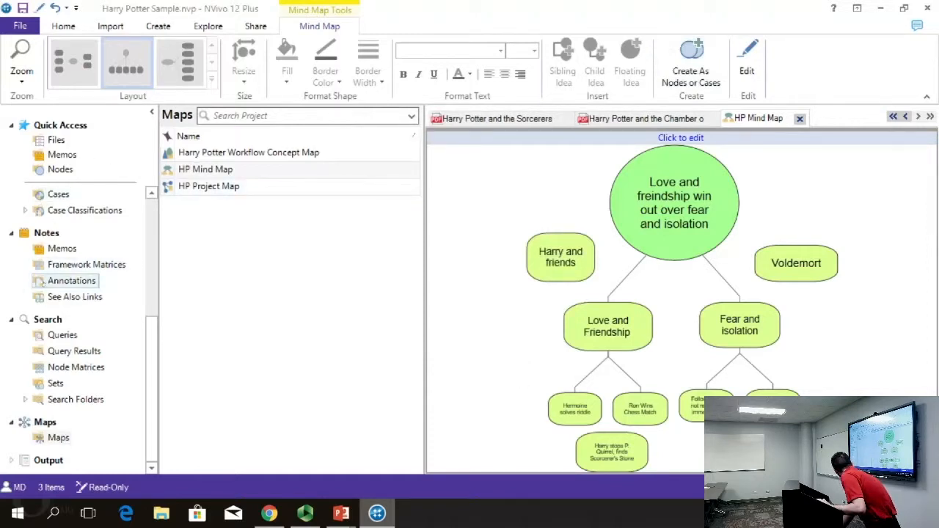
pyautogui.moveTo(155, 331); pyautogui.dragTo(155, 321)
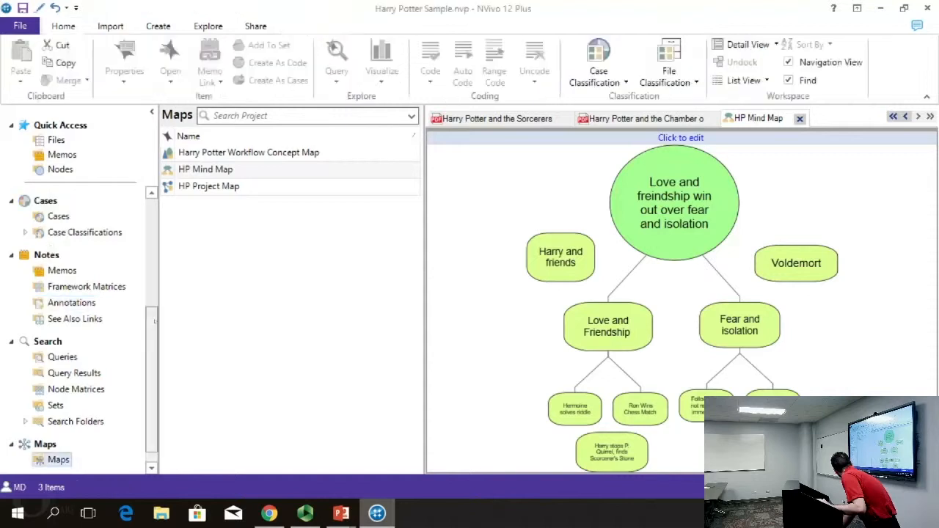
pyautogui.scroll(5, 76, 255)
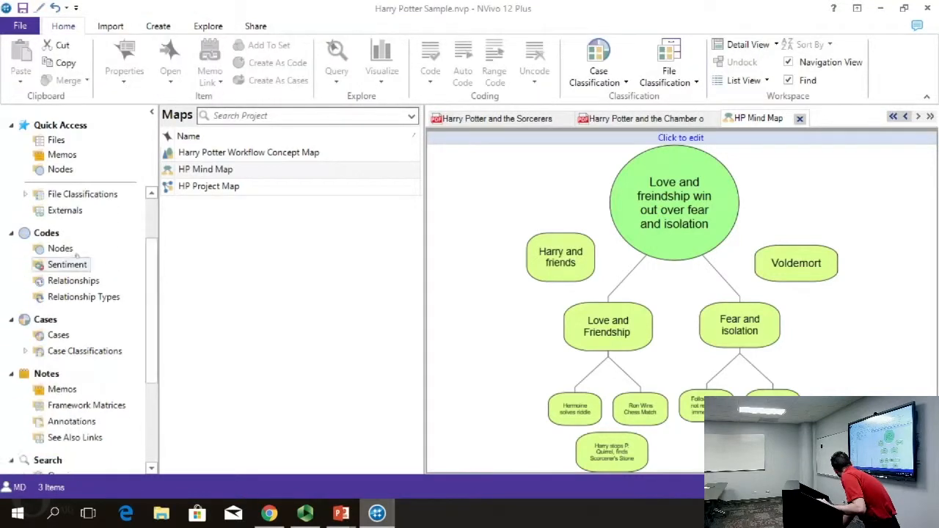
pyautogui.click(73, 250)
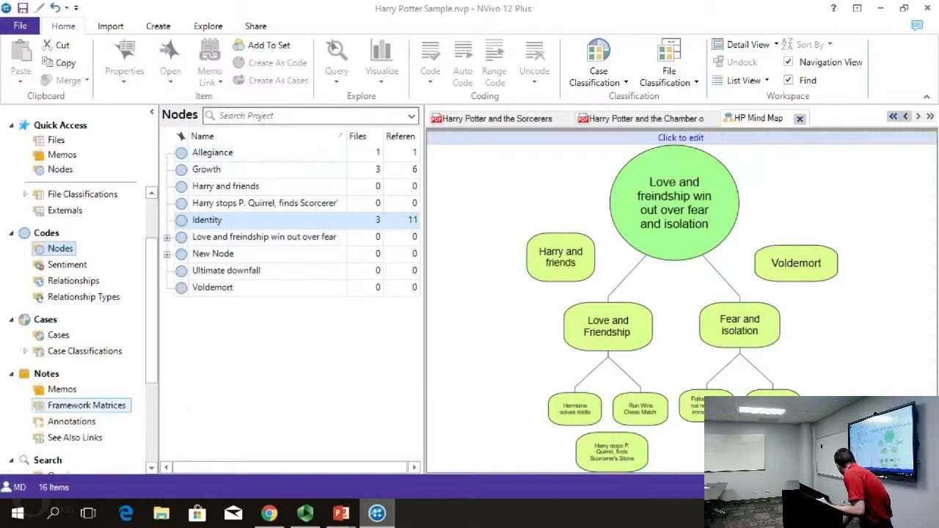
# - Return to the project's list of maps and open the HP Project Map
pyautogui.scroll(-1, 73, 400)
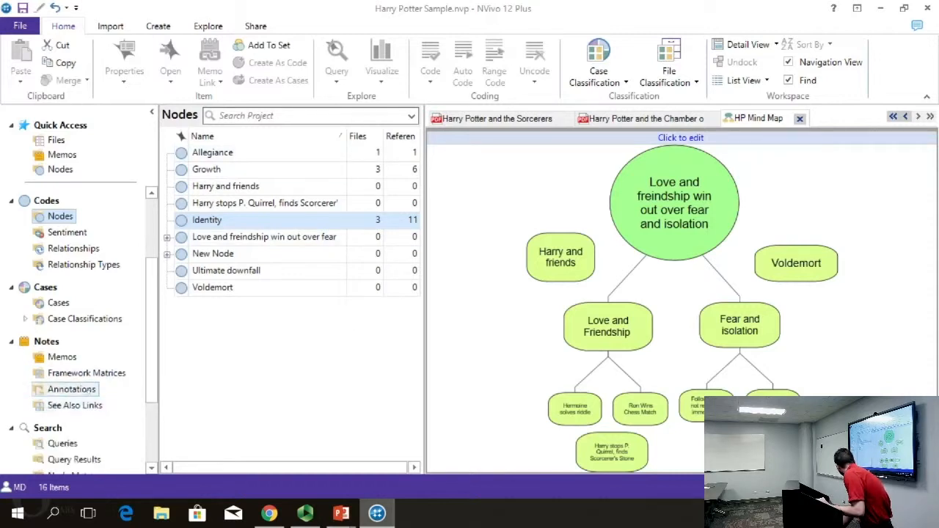
pyautogui.scroll(-3, 73, 331)
pyautogui.scroll(5, 73, 330)
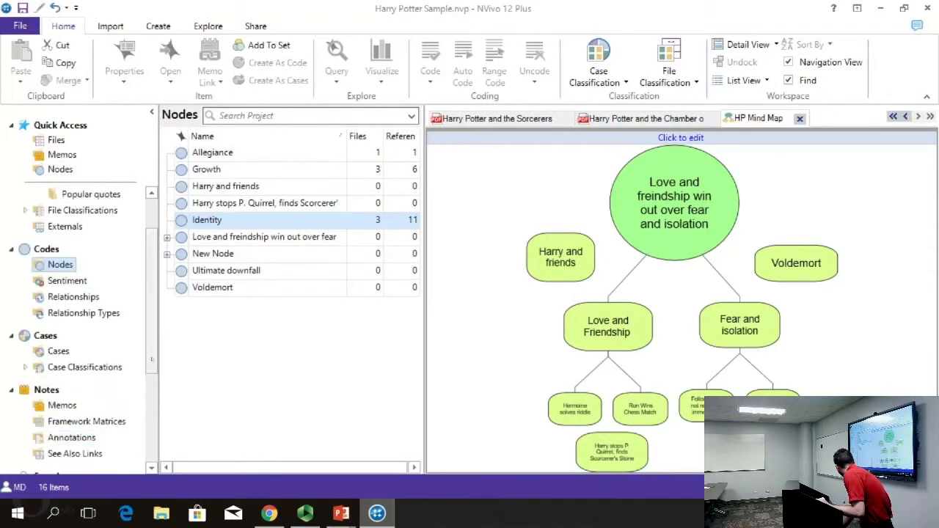
pyautogui.scroll(-5, 86, 437)
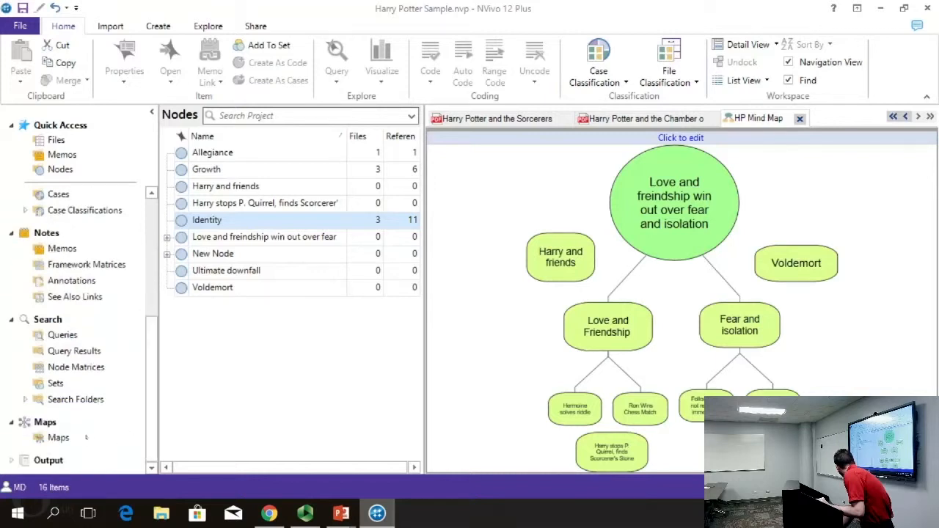
pyautogui.click(59, 437)
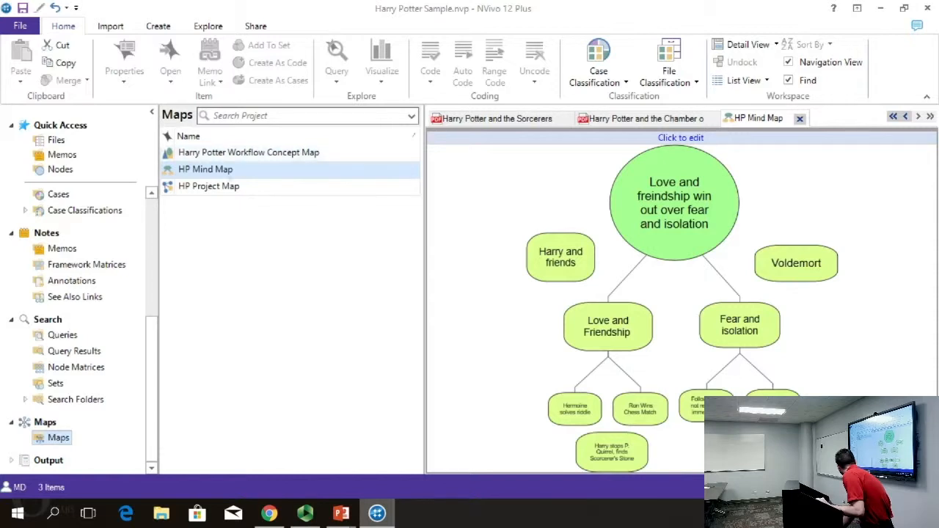
pyautogui.click(231, 186)
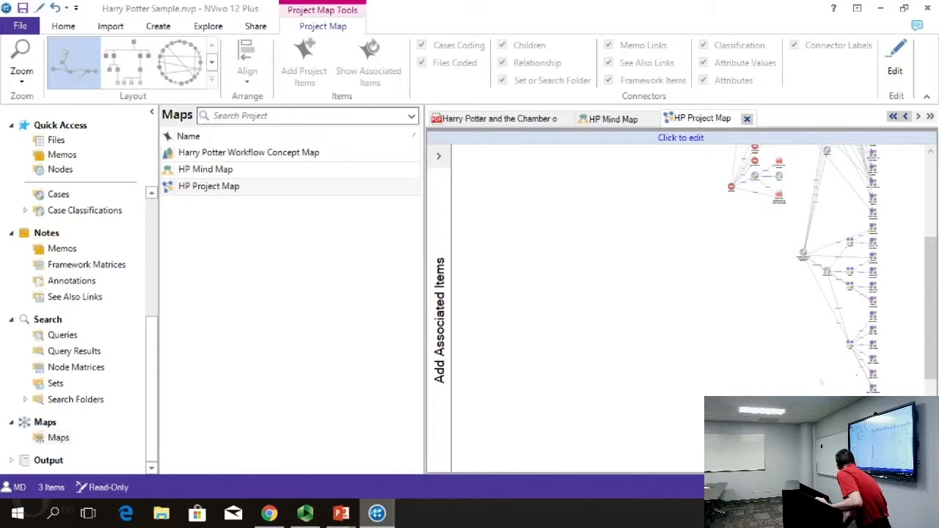
# - Examine the HP Project Map's items and connectors, including the branch around the Negative sentiment node, up close and as an overview
pyautogui.scroll(4, 903, 332)
pyautogui.scroll(1, 793, 270)
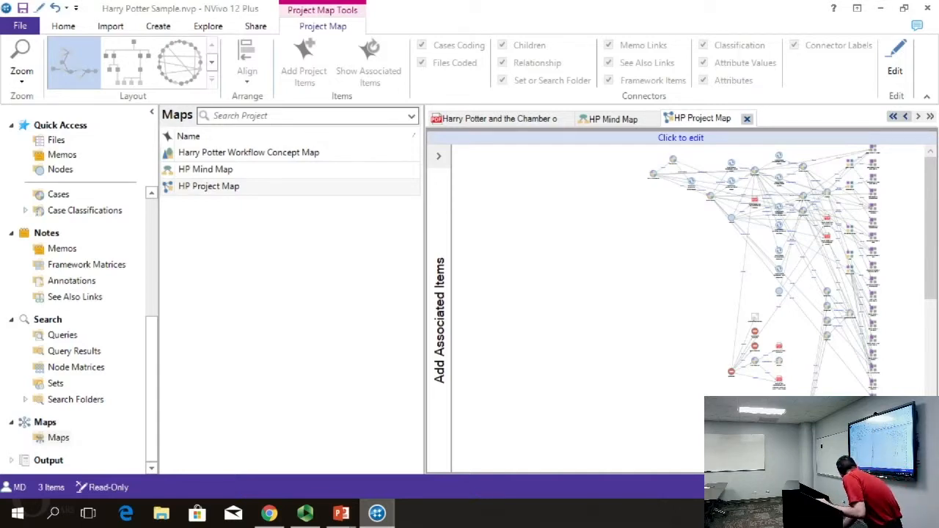
pyautogui.scroll(5, 815, 307)
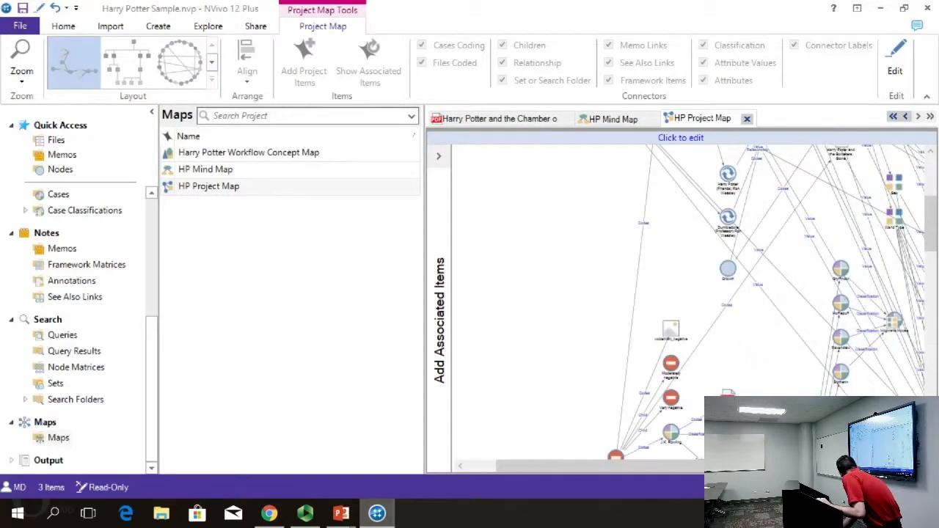
pyautogui.scroll(4, 688, 302)
pyautogui.scroll(-2, 687, 302)
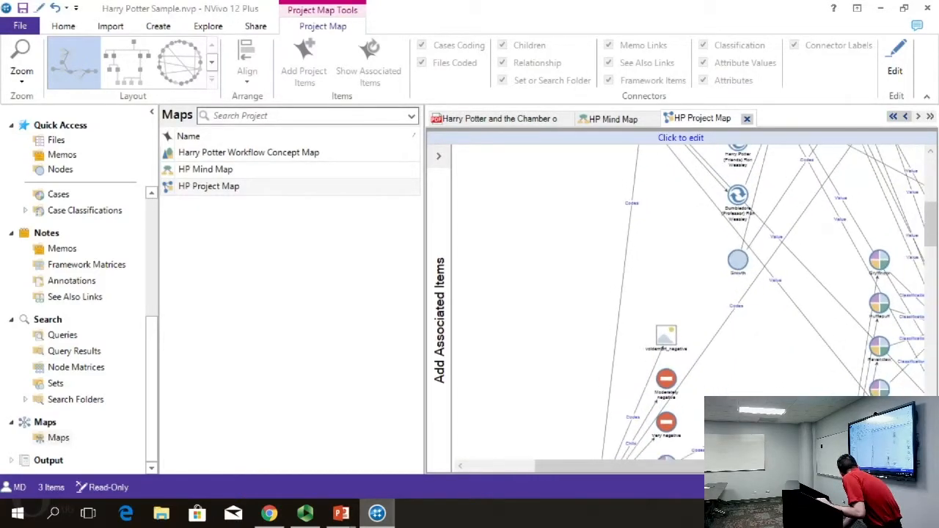
pyautogui.moveTo(793, 377); pyautogui.dragTo(800, 290)
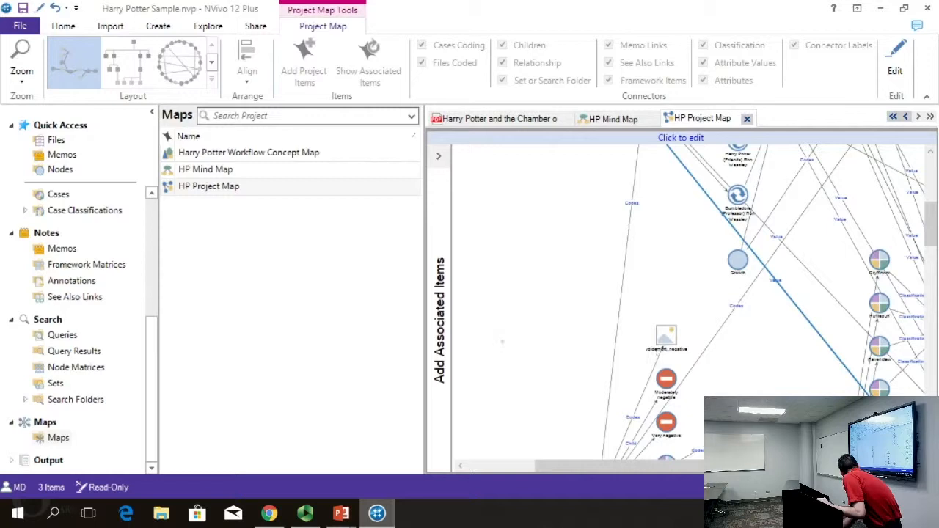
pyautogui.scroll(-2, 502, 341)
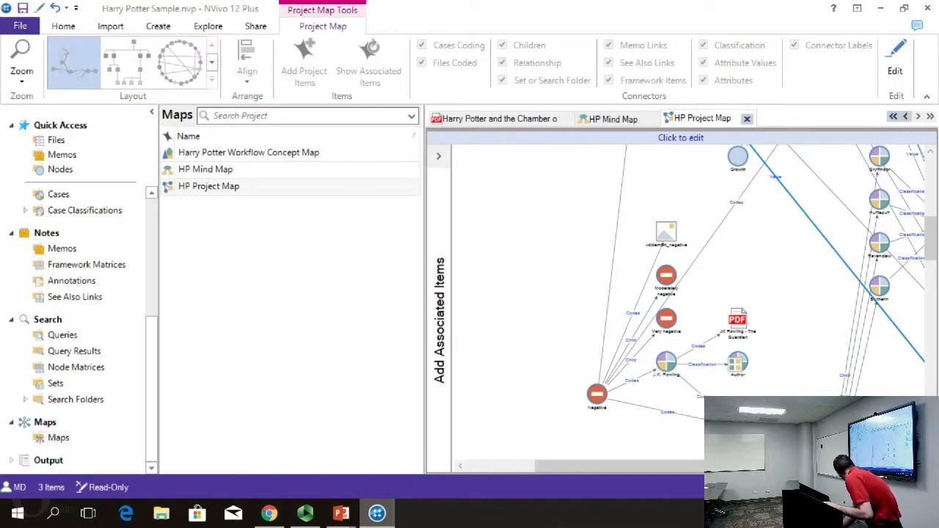
pyautogui.scroll(-1, 762, 282)
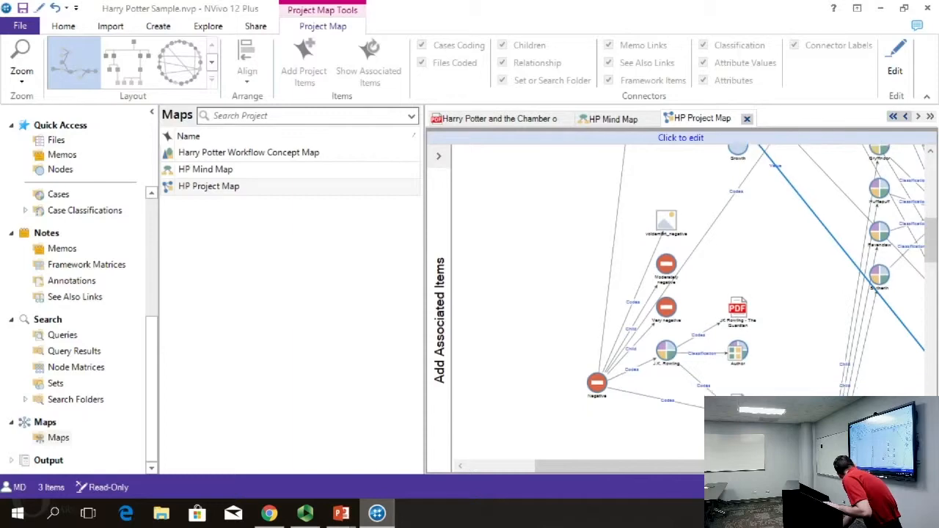
pyautogui.scroll(-2, 762, 282)
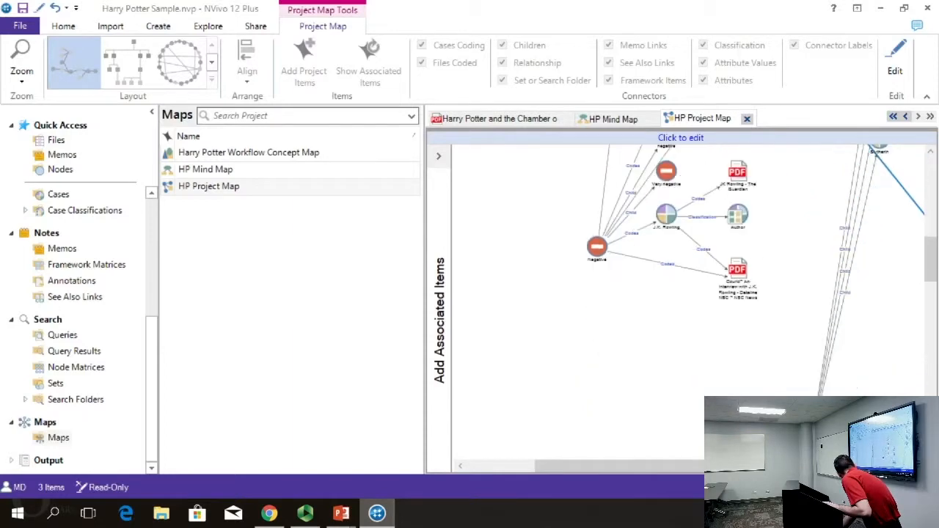
pyautogui.scroll(-5, 761, 294)
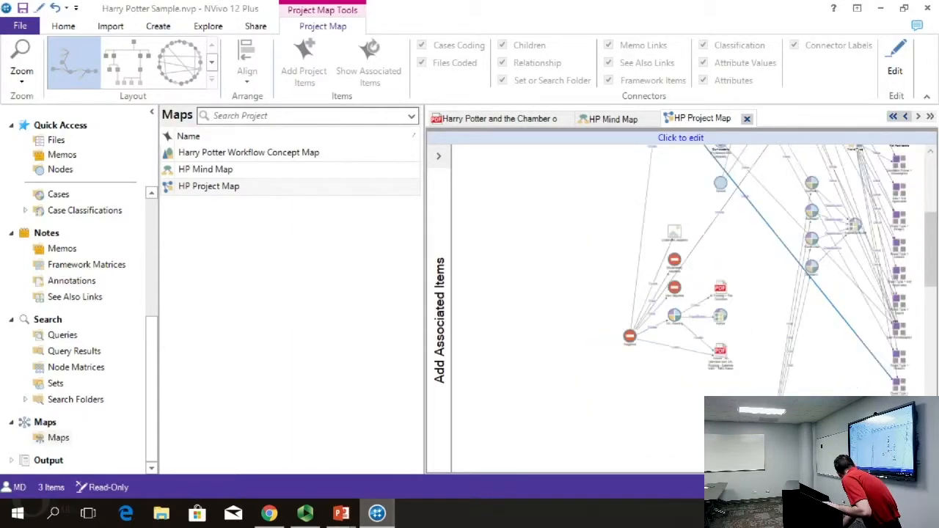
pyautogui.scroll(5, 762, 293)
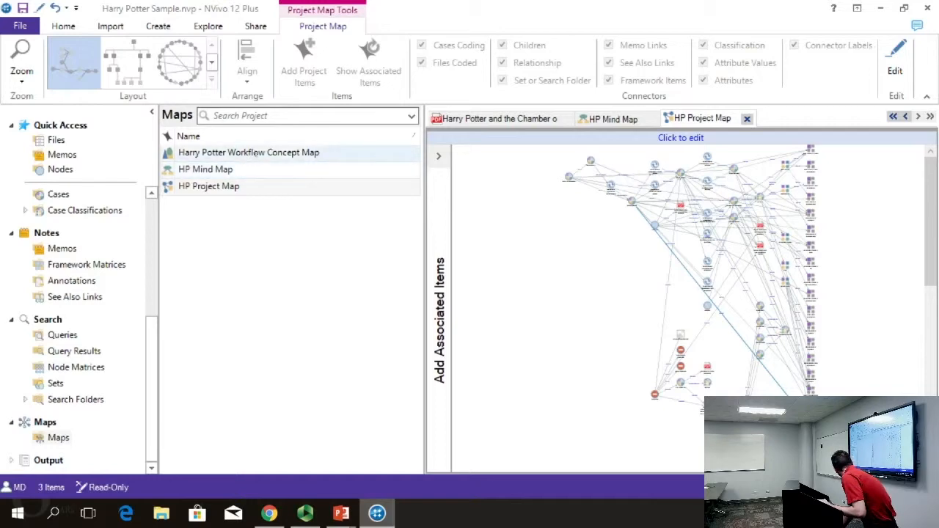
# - Open the Harry Potter Workflow Concept Map and examine its workflow shapes and the linked project items below them
pyautogui.doubleClick(242, 153)
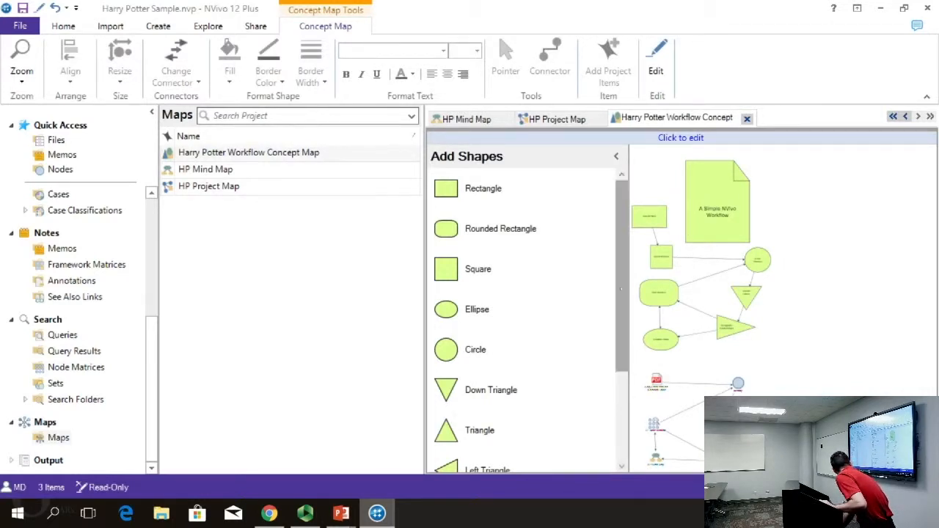
pyautogui.scroll(-2, 621, 276)
pyautogui.scroll(2, 621, 276)
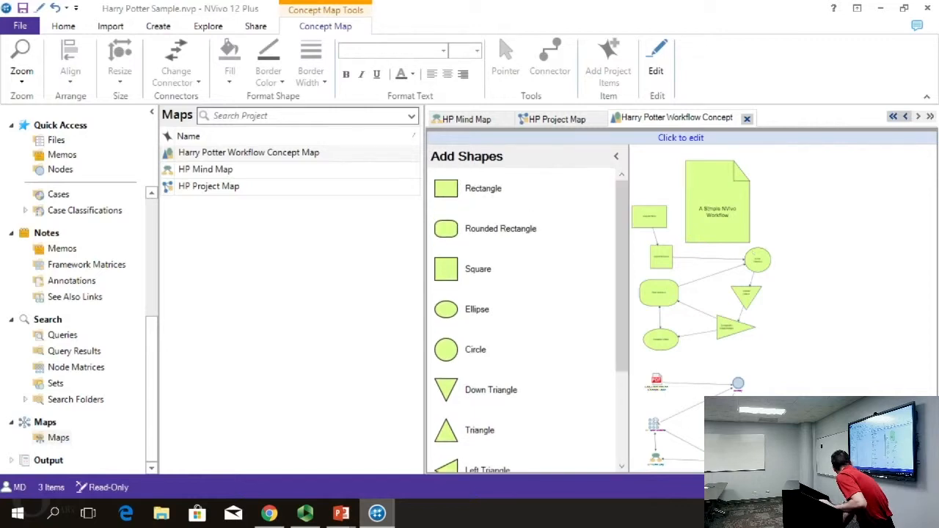
pyautogui.scroll(1, 784, 308)
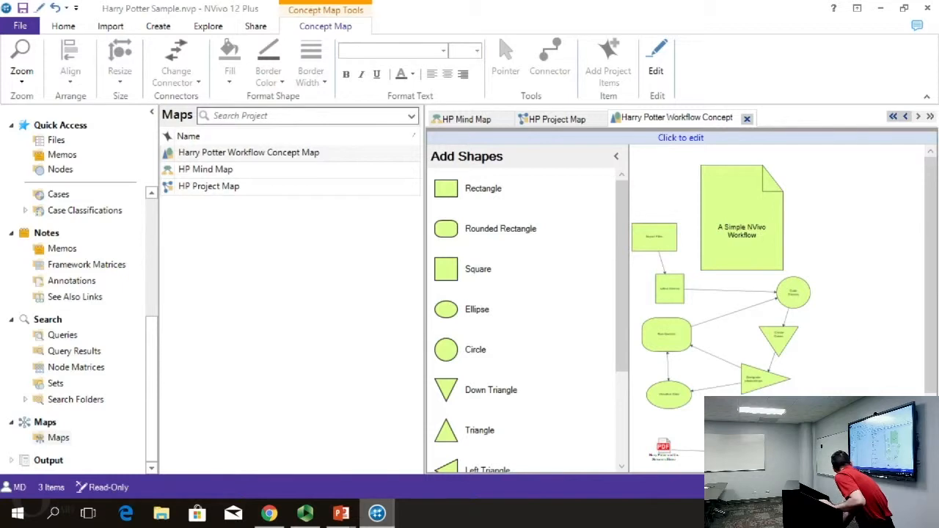
pyautogui.scroll(3, 783, 308)
pyautogui.scroll(-3, 784, 308)
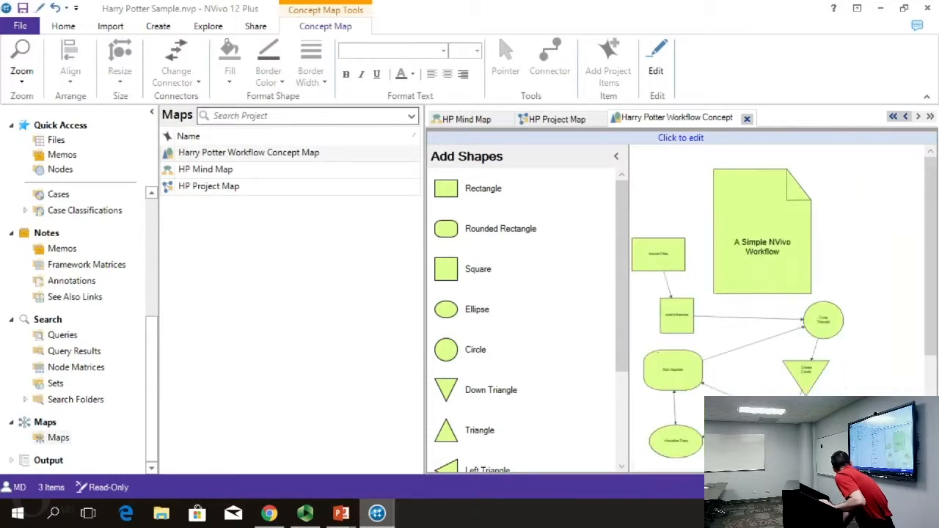
pyautogui.scroll(-1, 784, 308)
pyautogui.scroll(2, 784, 308)
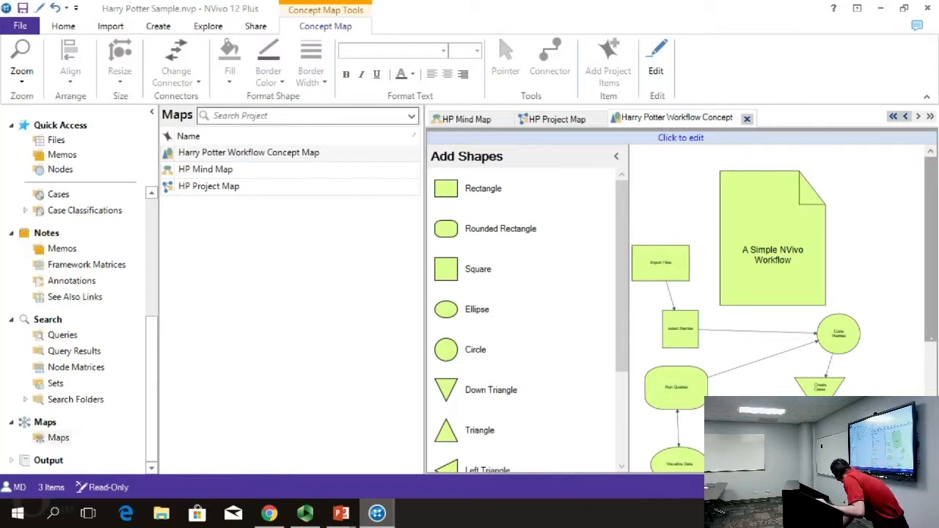
pyautogui.scroll(-3, 892, 380)
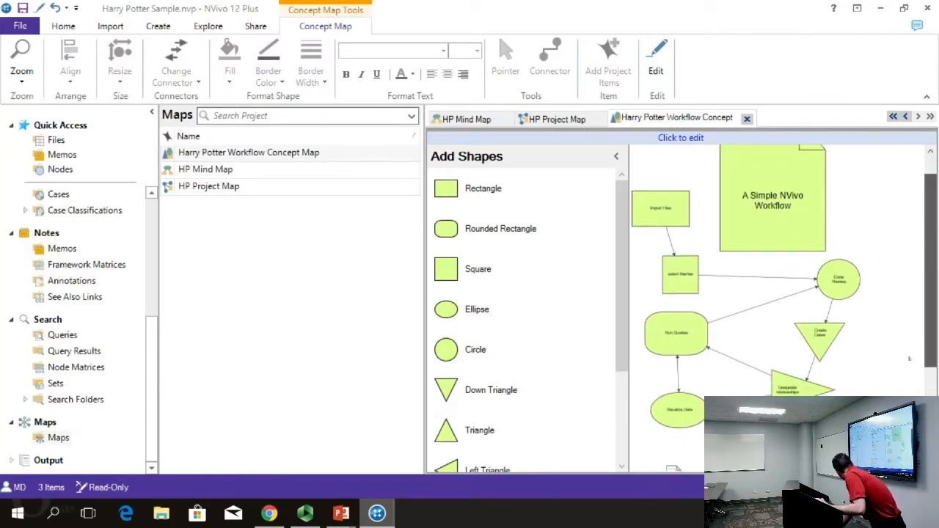
pyautogui.scroll(-2, 892, 381)
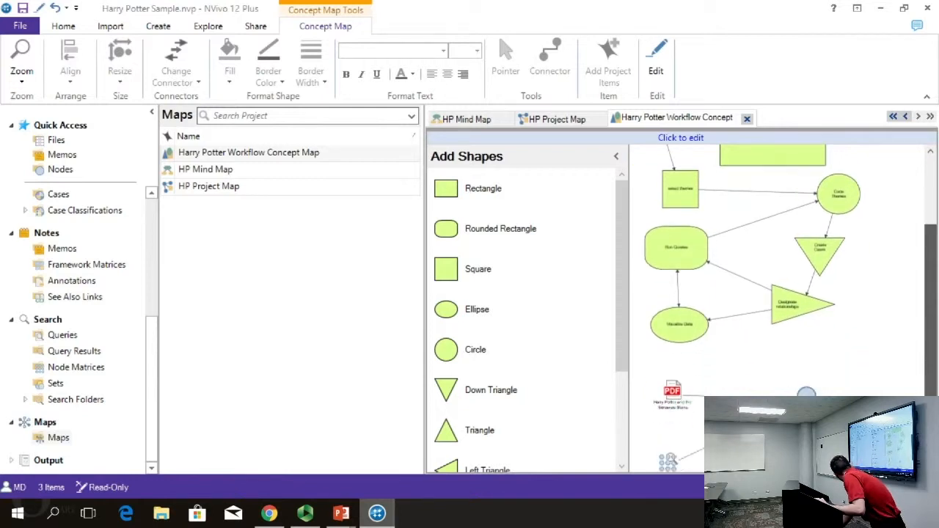
pyautogui.scroll(-1, 784, 308)
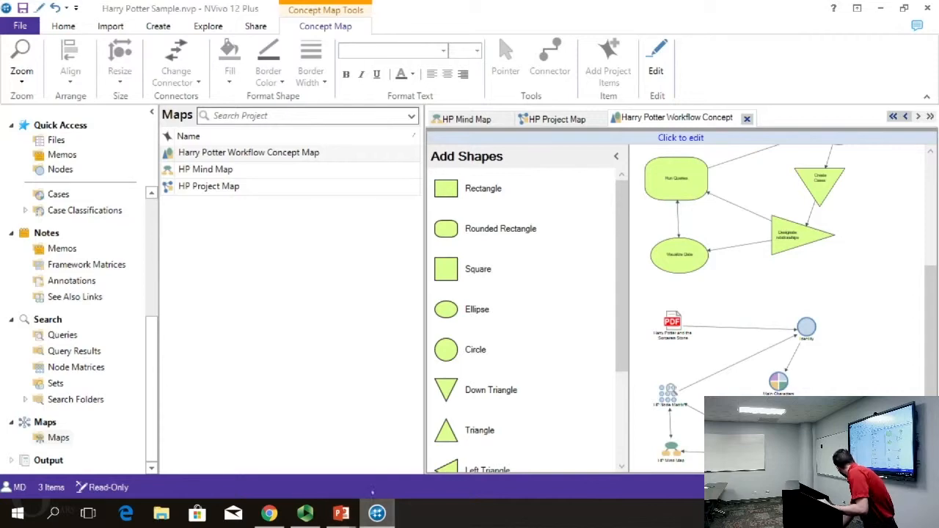
# - Switch to the PowerPoint slideshow, advance to the closing Thank You slide and end the show
pyautogui.click(341, 514)
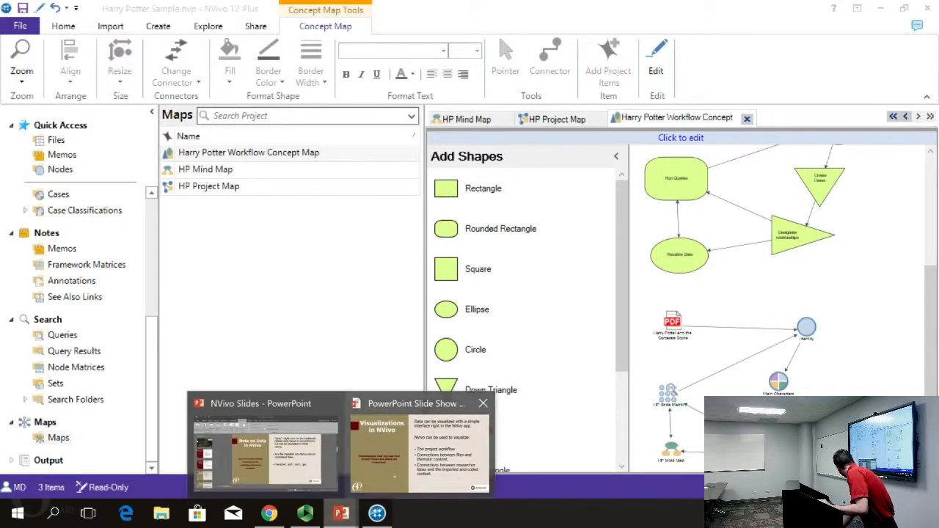
pyautogui.click(419, 447)
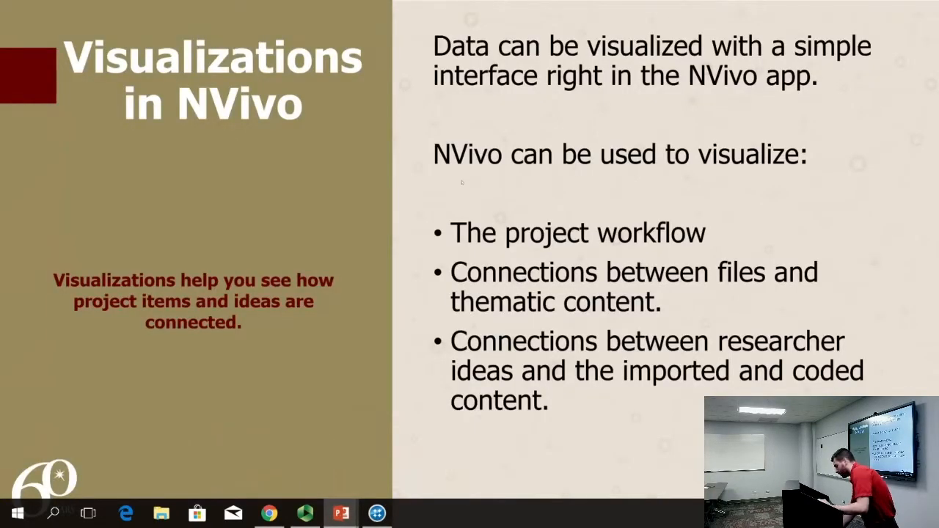
pyautogui.press('Right')
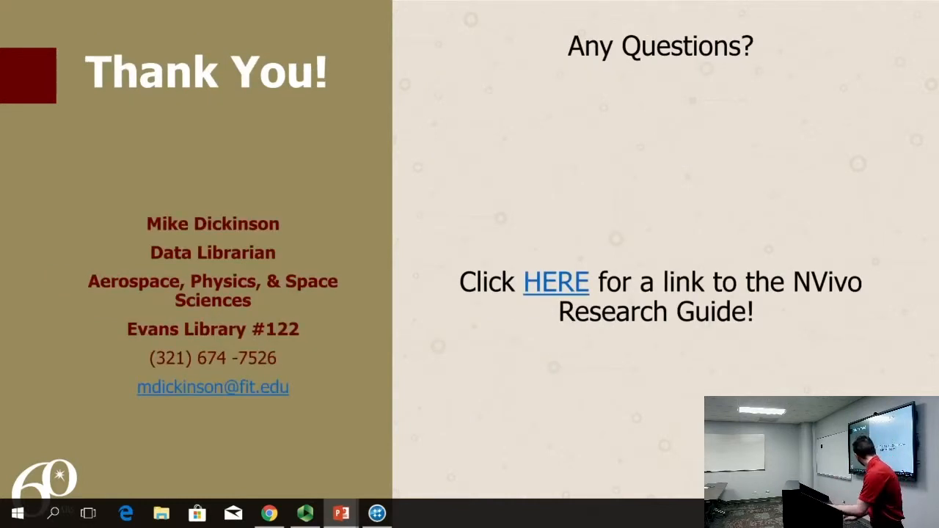
pyautogui.press('Escape')
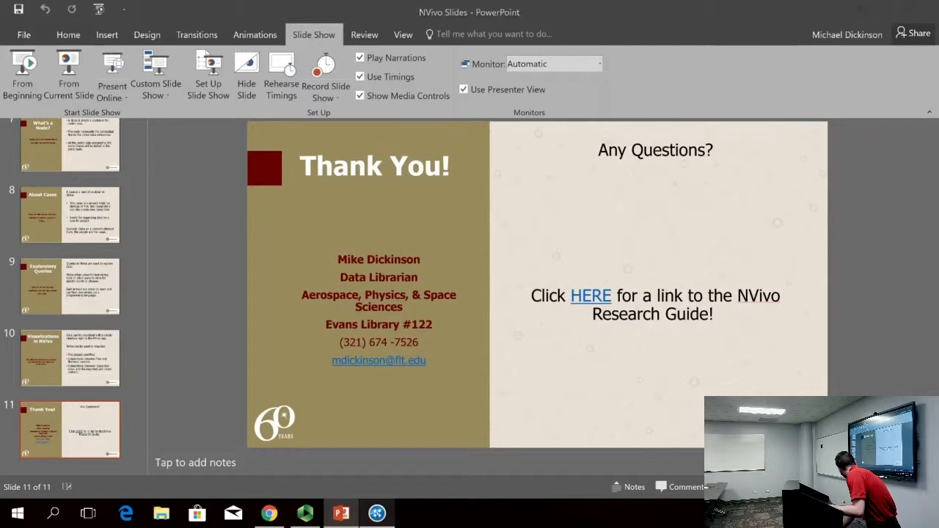
# - Switch back to NVivo, show the Explore commands and expand the Case Classifications
pyautogui.click(376, 513)
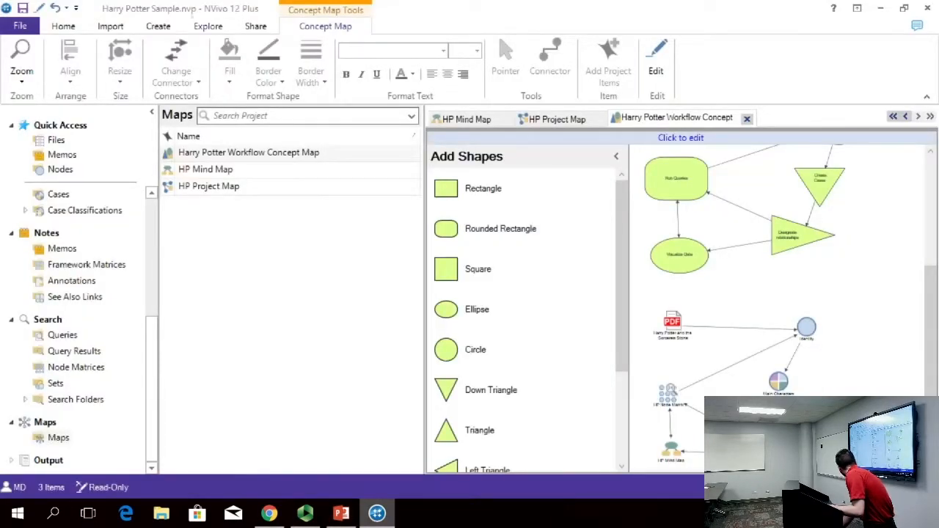
pyautogui.click(208, 26)
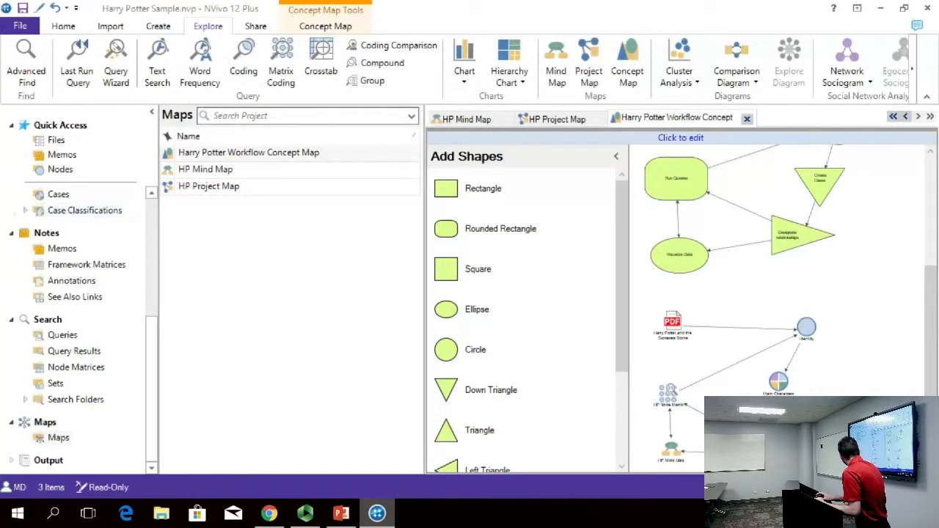
pyautogui.click(25, 211)
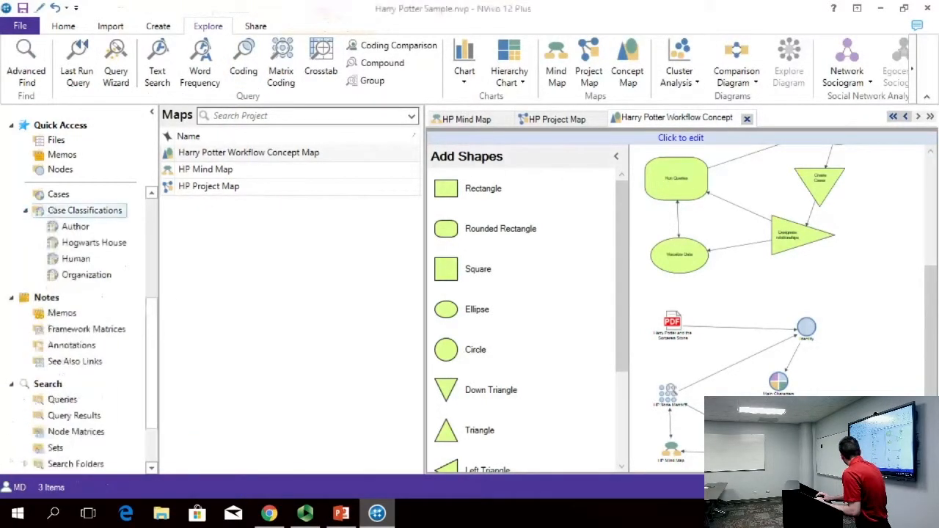
# - Open the Quidditch Framework matrix and display the references behind Ron Weasley's Growth cell
pyautogui.click(41, 314)
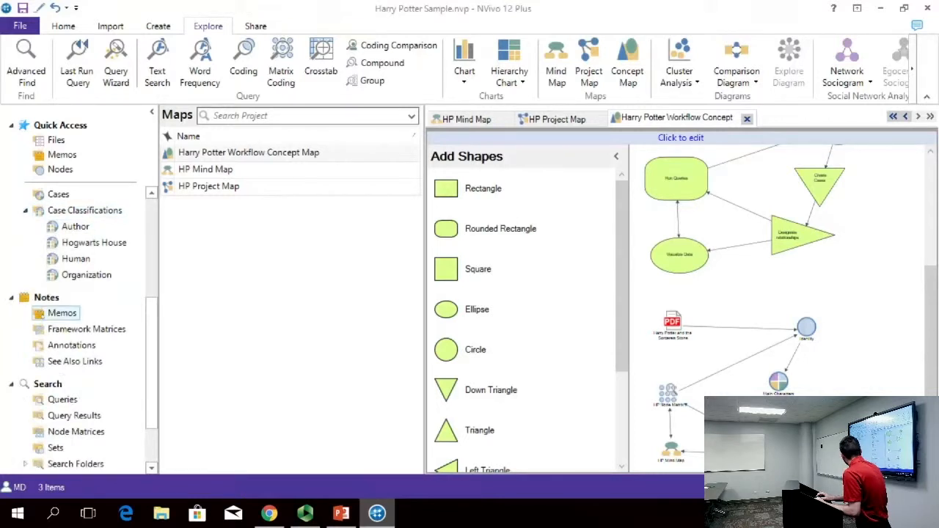
pyautogui.click(77, 330)
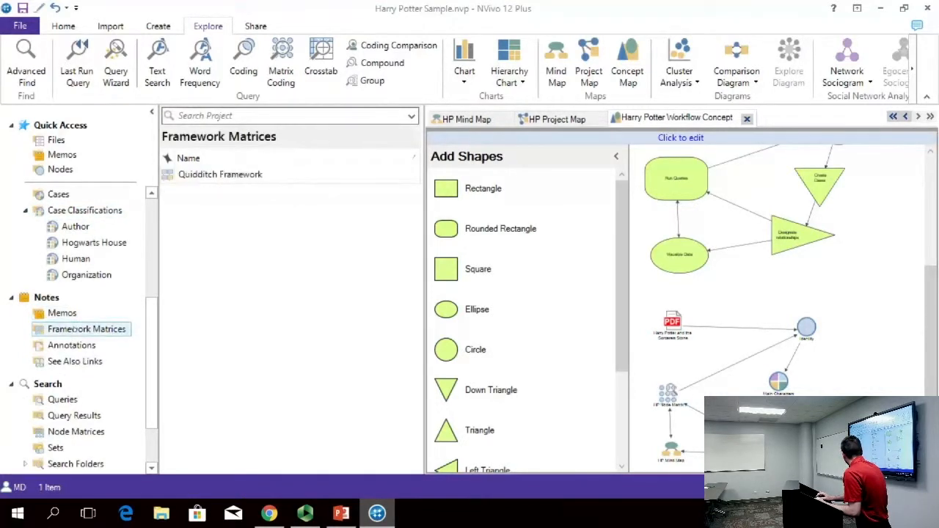
pyautogui.click(221, 174)
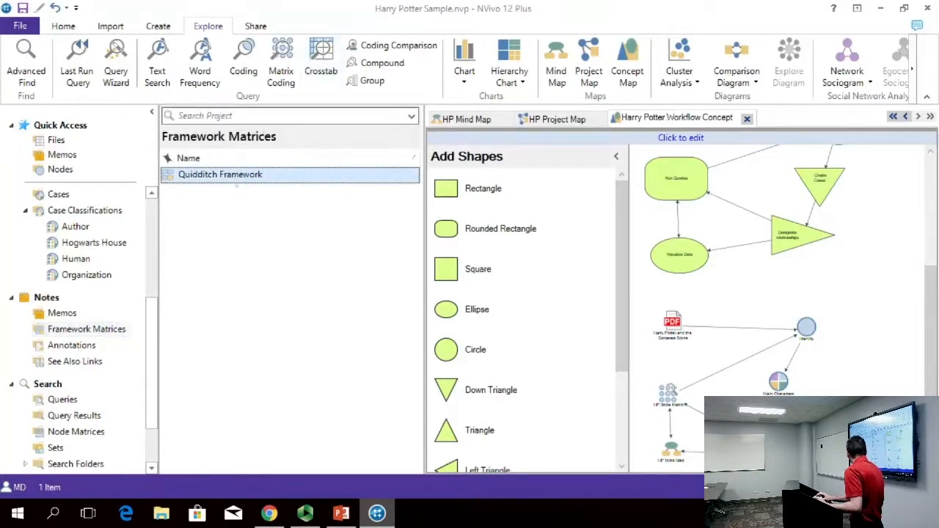
pyautogui.doubleClick(236, 178)
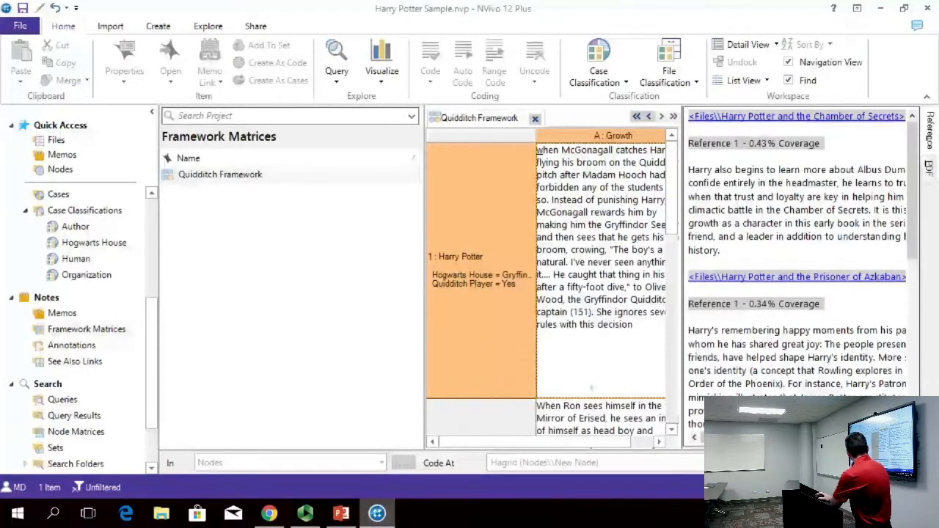
pyautogui.click(545, 440)
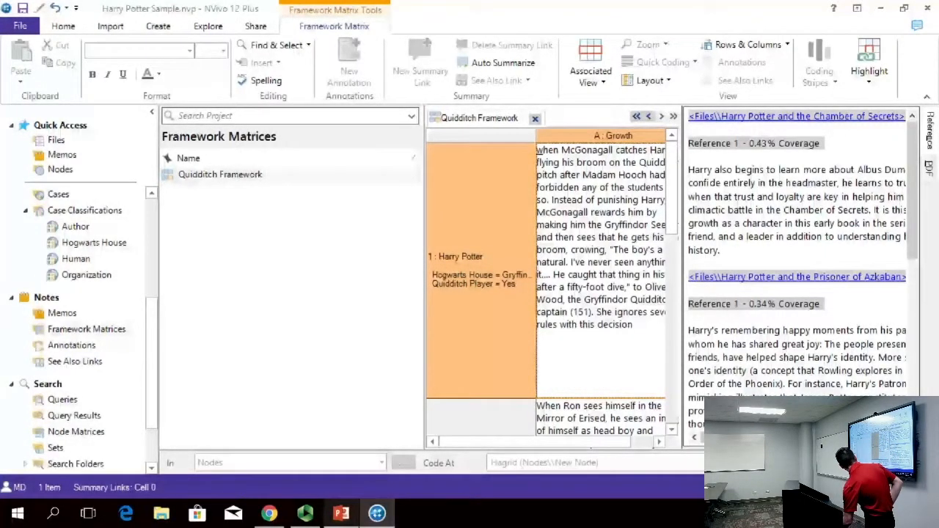
pyautogui.moveTo(672, 183); pyautogui.dragTo(672, 275)
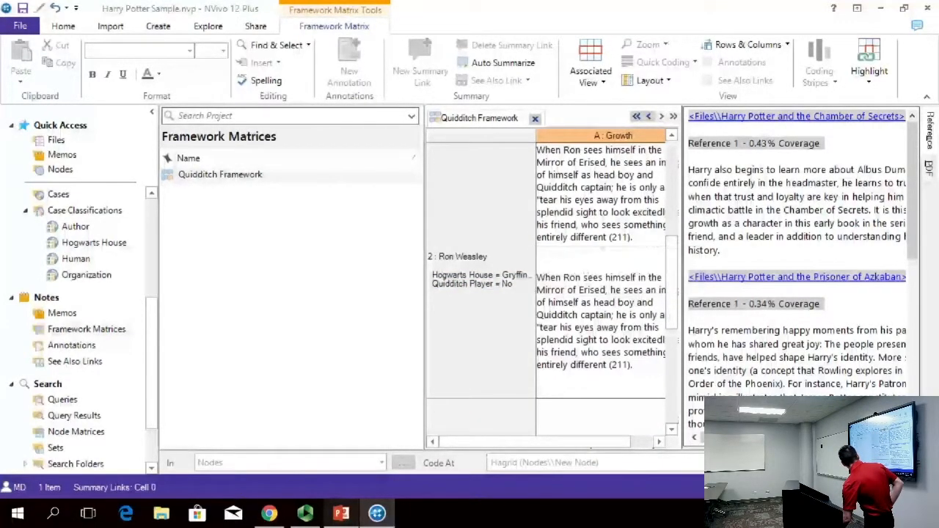
pyautogui.click(600, 259)
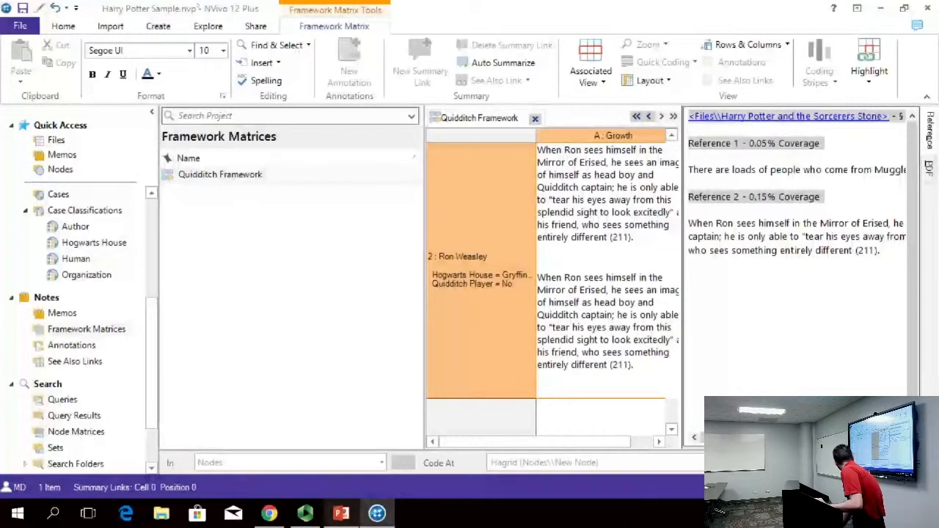
# - List the project's Sentiment codes, open the Positive node's references and view its coded picture dumbledore_positive
pyautogui.click(86, 329)
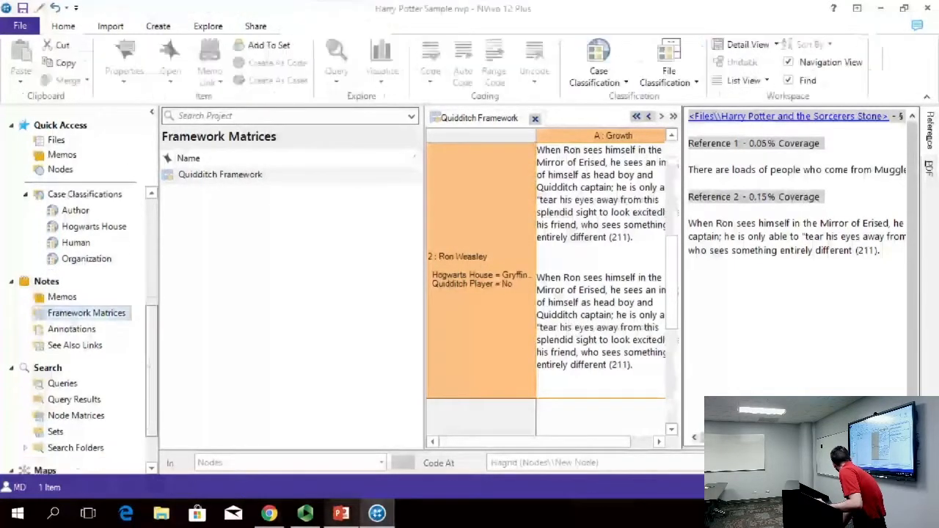
pyautogui.scroll(-3, 77, 293)
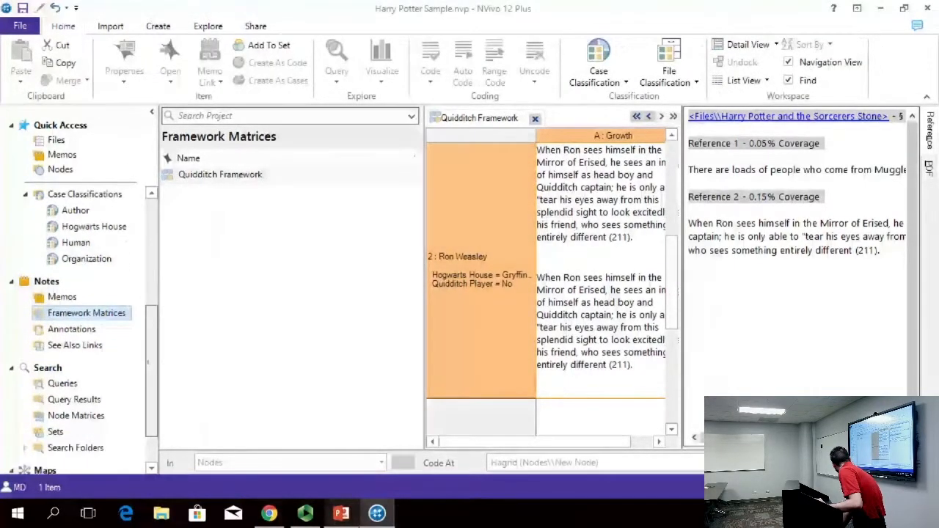
pyautogui.scroll(-1, 77, 330)
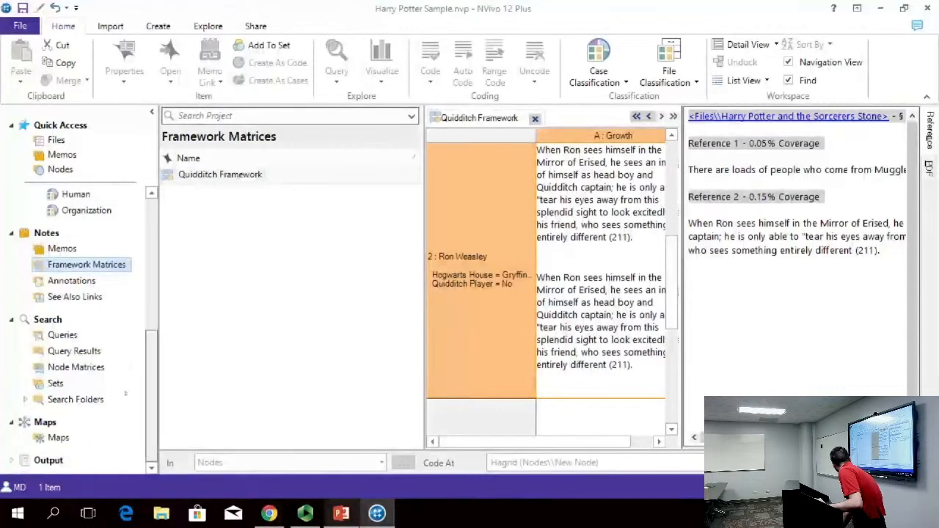
pyautogui.scroll(4, 77, 330)
pyautogui.scroll(5, 65, 298)
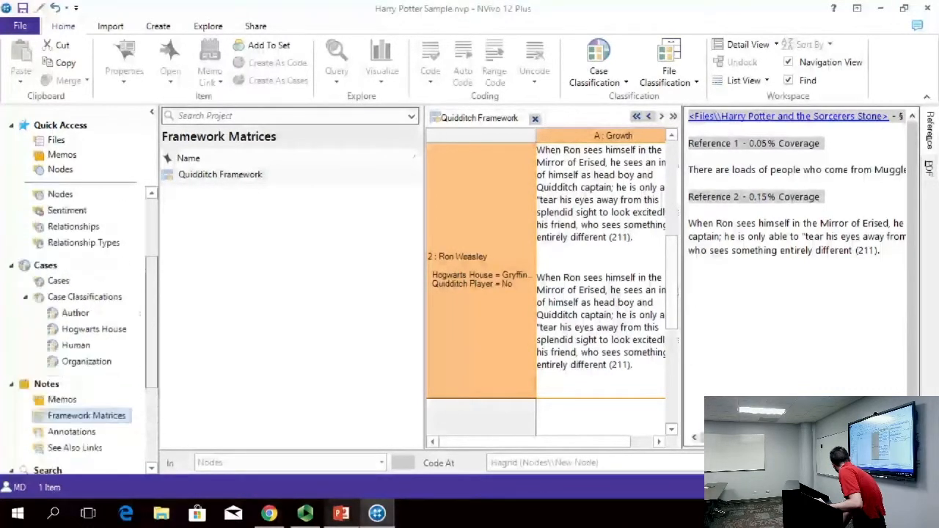
pyautogui.click(67, 281)
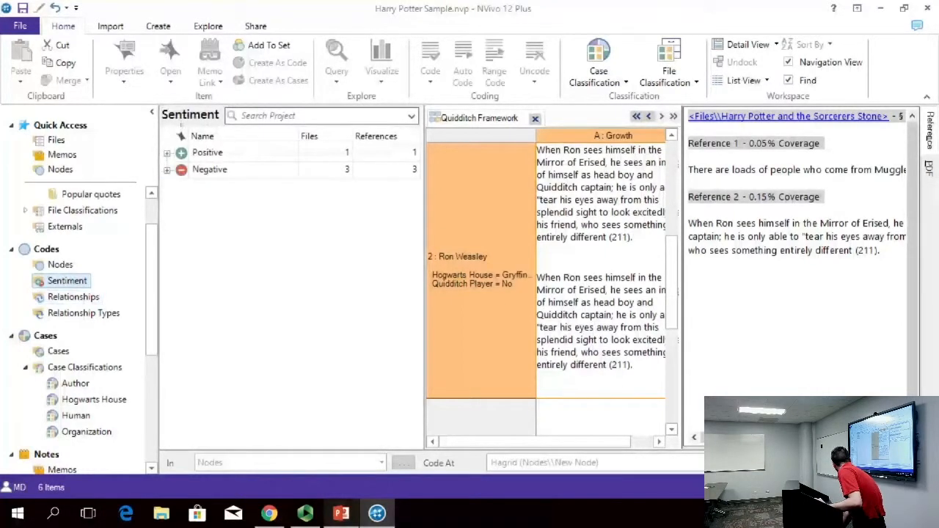
pyautogui.click(207, 152)
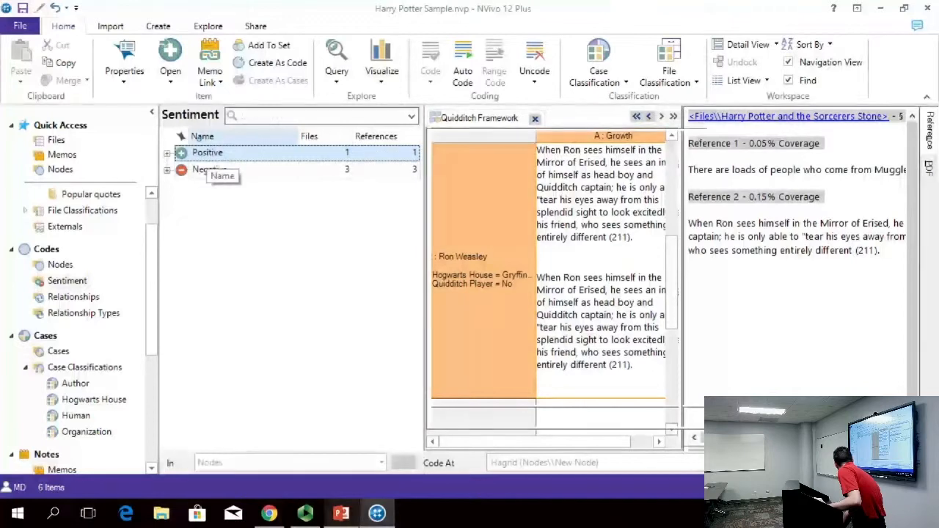
pyautogui.doubleClick(207, 153)
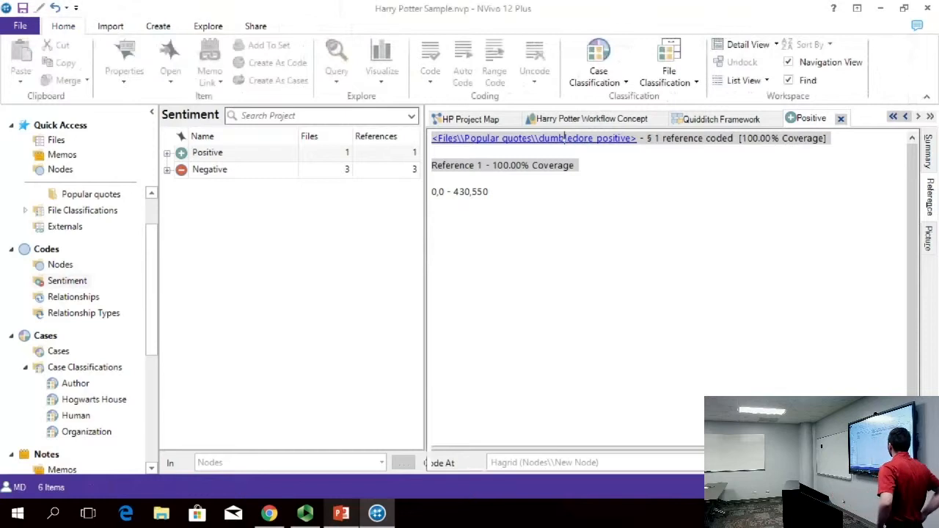
pyautogui.click(564, 138)
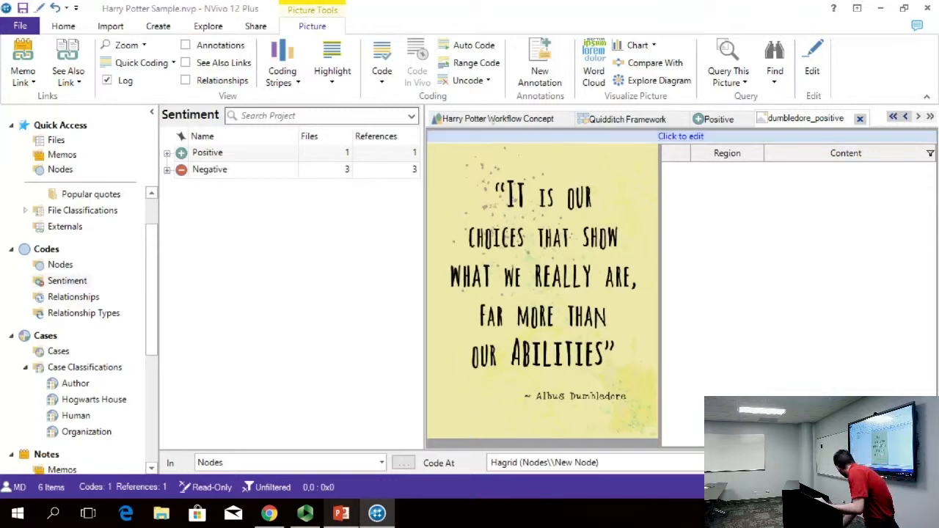
# - Open the Negative sentiment node's references and view its coded picture voldemort_negative
pyautogui.click(245, 169)
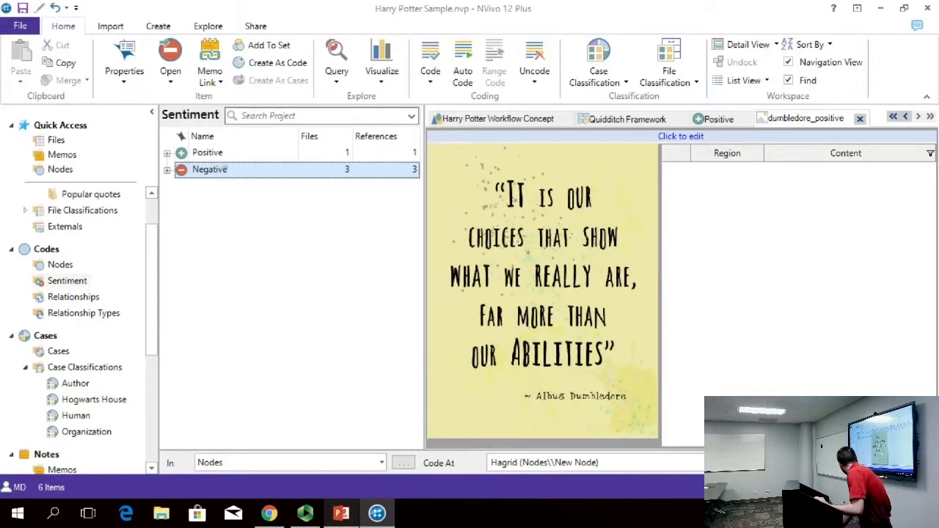
pyautogui.doubleClick(226, 169)
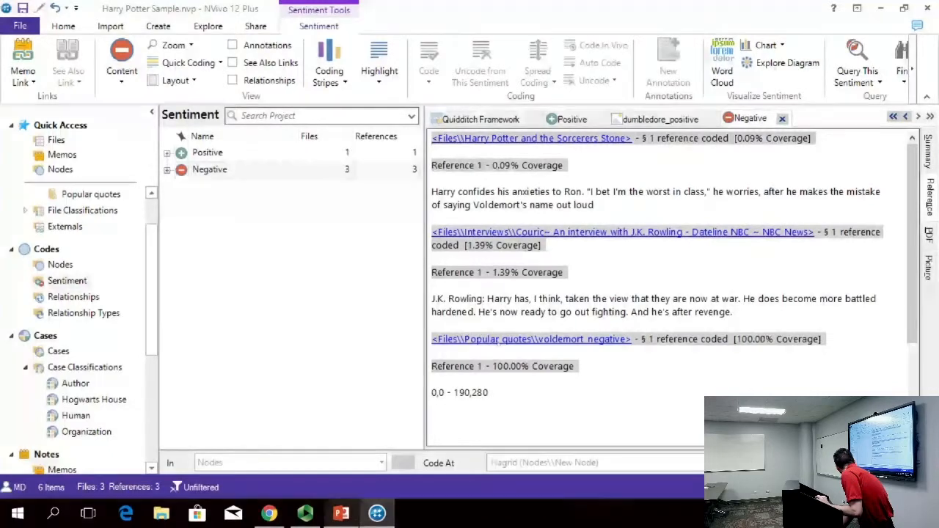
pyautogui.click(505, 340)
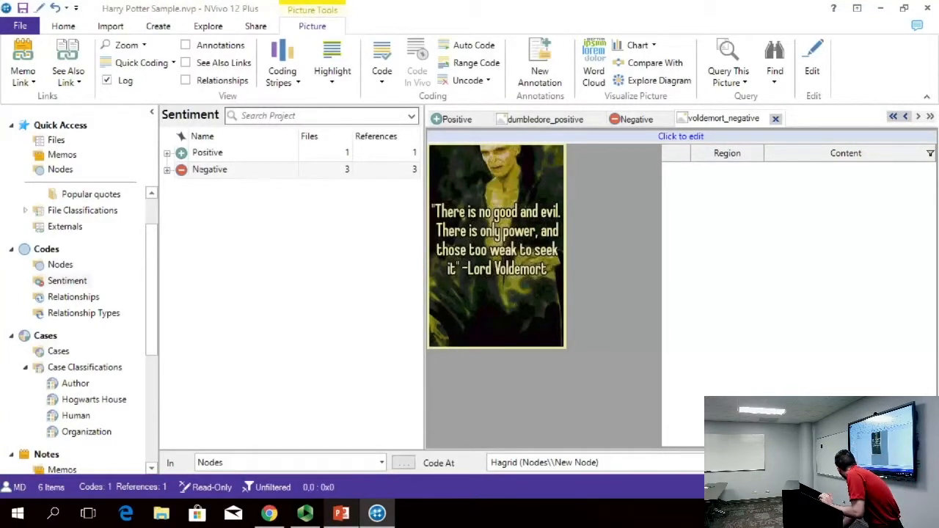
# - Expand the Positive and Negative sentiment nodes to show their child nodes
pyautogui.click(167, 153)
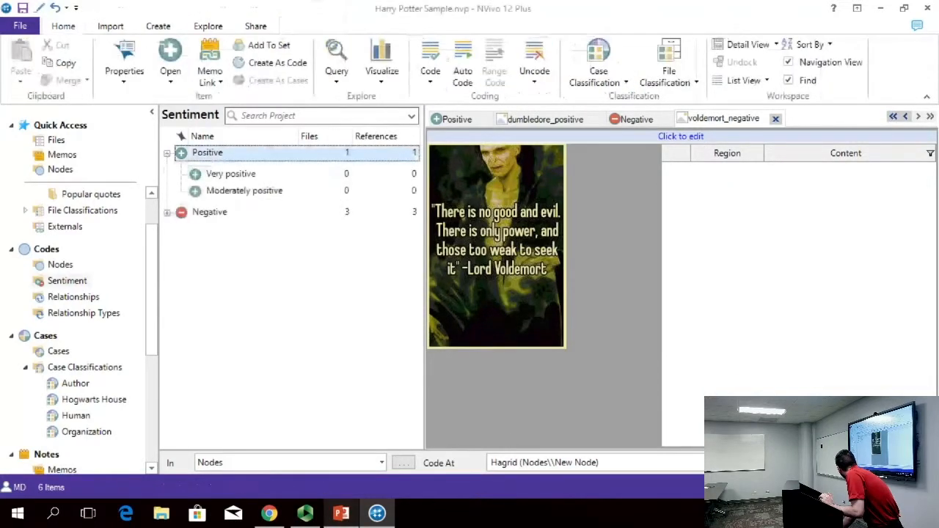
pyautogui.click(168, 212)
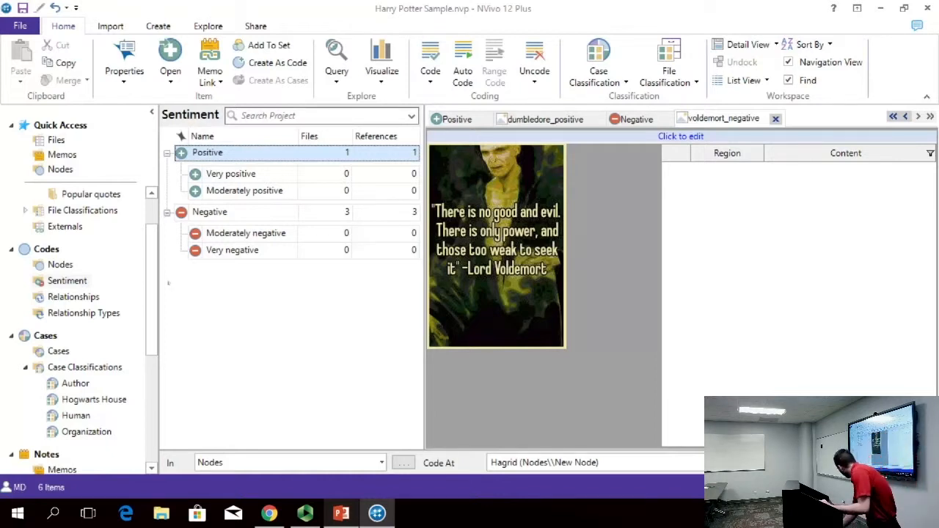
# - List the project's relationships and open the first one, Dumbledore as Professor of Draco Malfoy
pyautogui.click(73, 297)
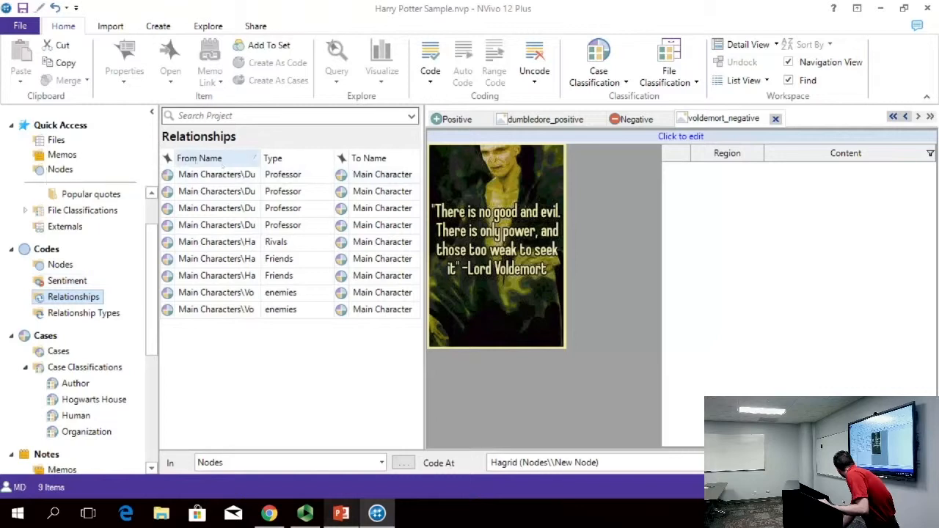
pyautogui.click(246, 176)
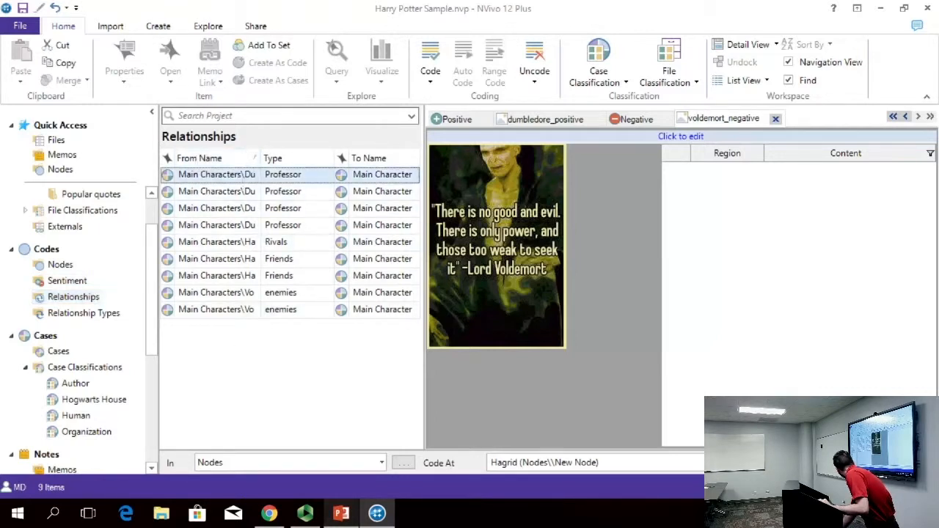
pyautogui.doubleClick(247, 176)
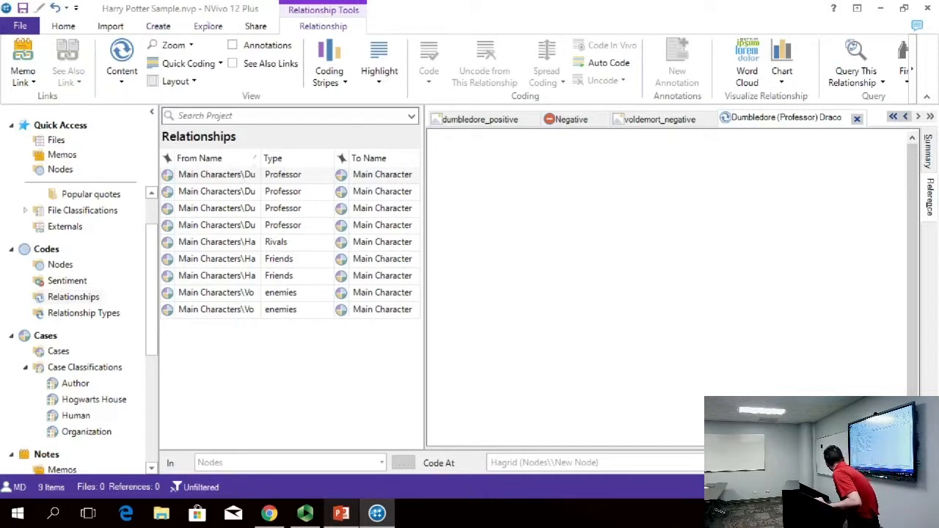
# - Start a comparison diagram of cases and expand the Main Characters group in the item selection
pyautogui.click(207, 26)
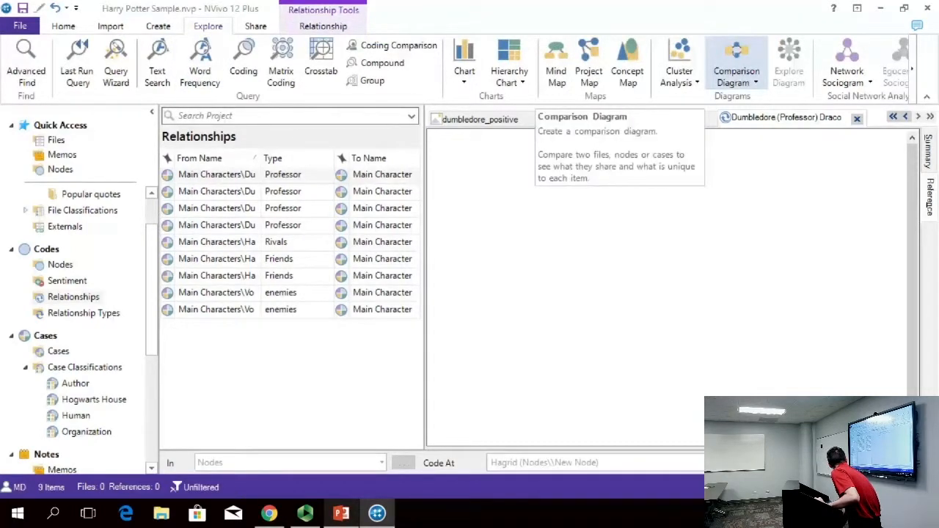
pyautogui.click(741, 81)
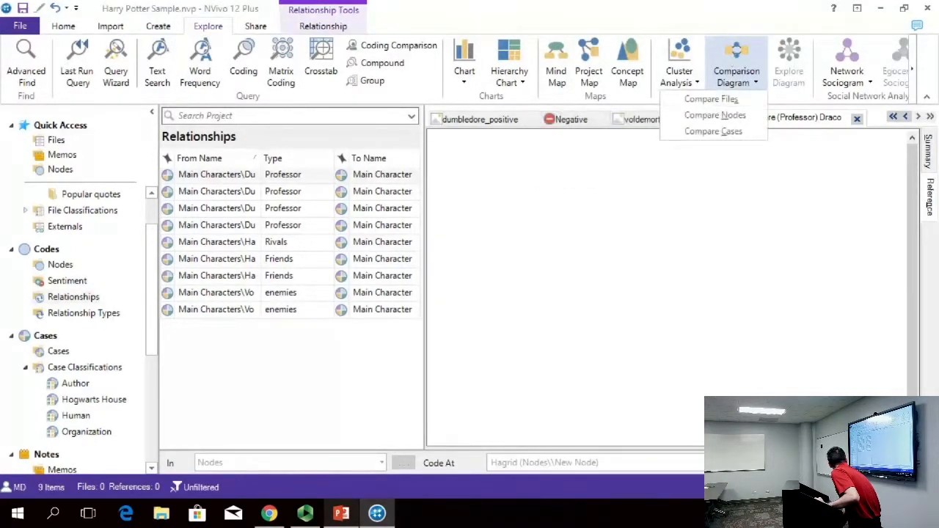
pyautogui.click(713, 131)
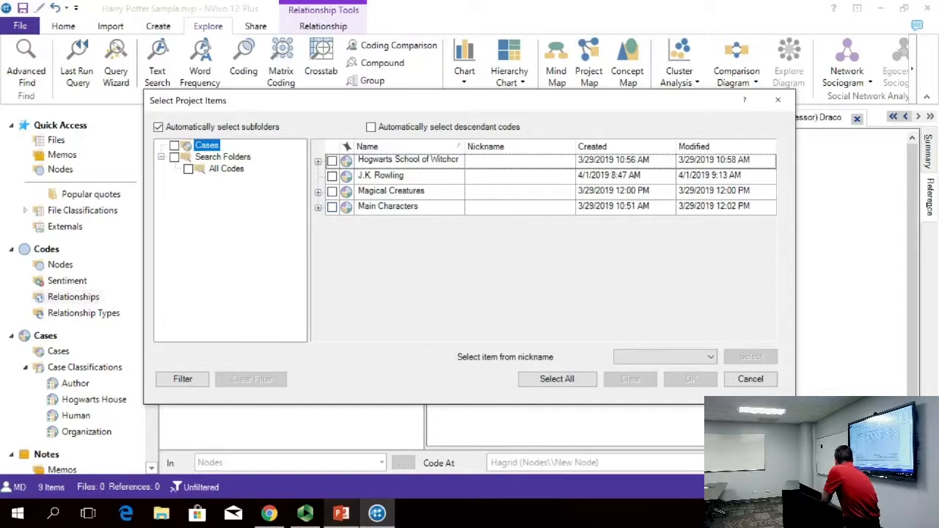
pyautogui.click(318, 208)
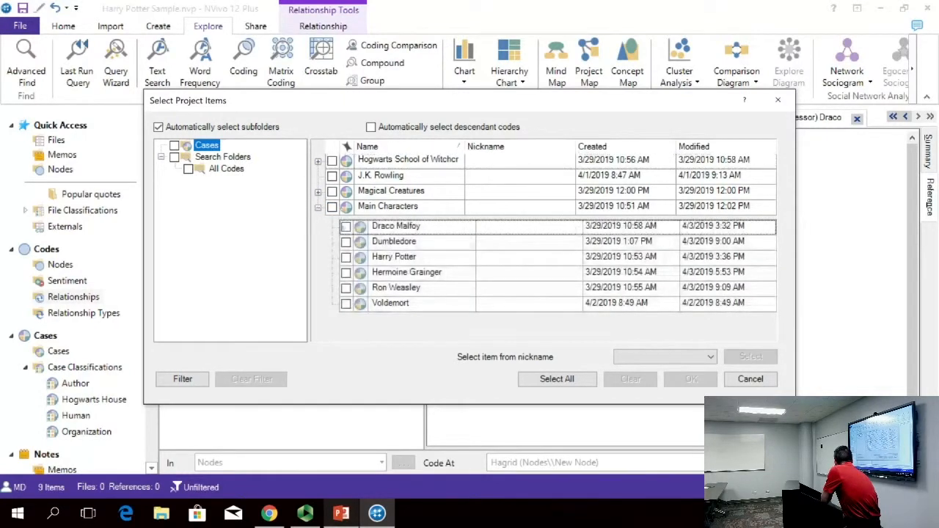
pyautogui.click(346, 226)
pyautogui.click(346, 242)
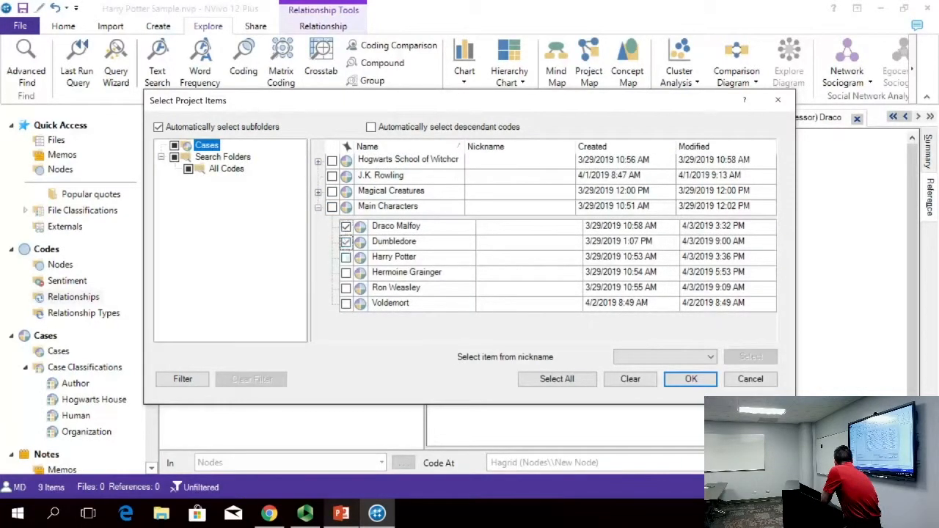
pyautogui.click(345, 241)
pyautogui.click(346, 226)
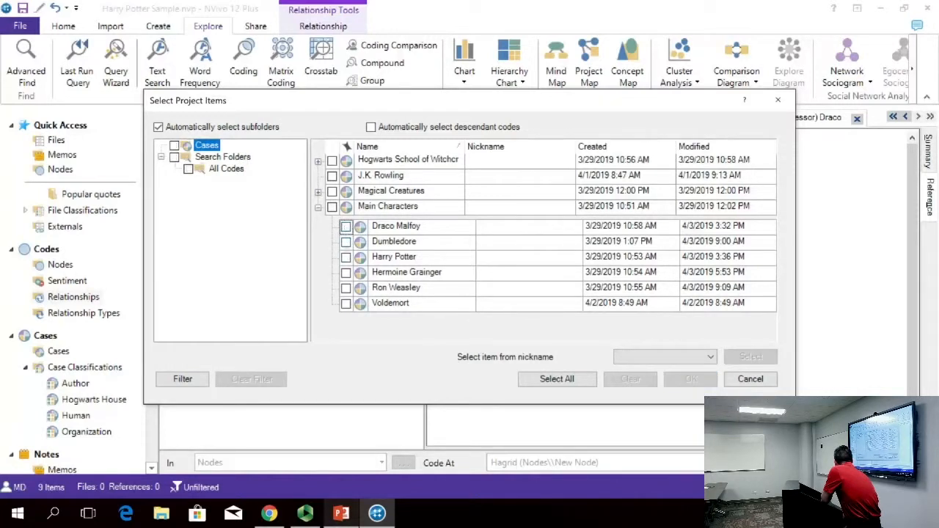
# - Choose Dumbledore and Harry Potter as the two cases to compare and generate their comparison diagram
pyautogui.click(346, 241)
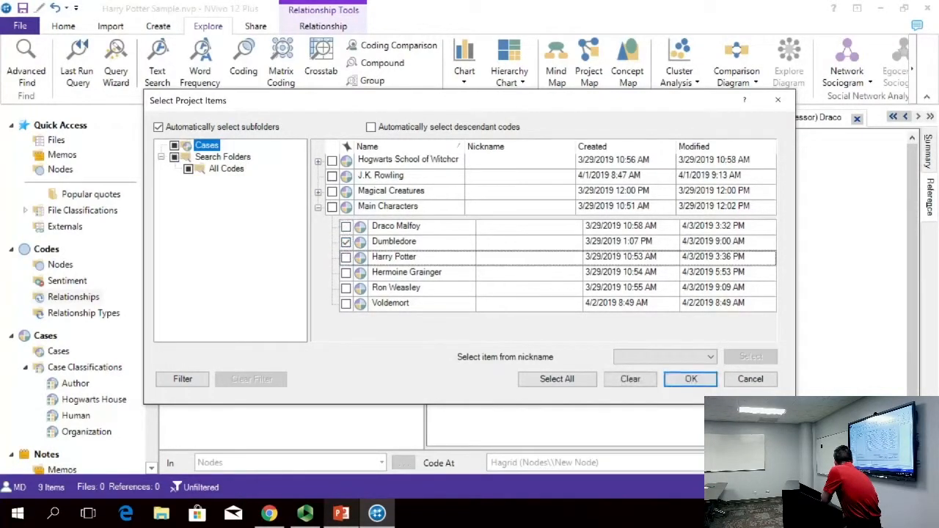
pyautogui.click(346, 303)
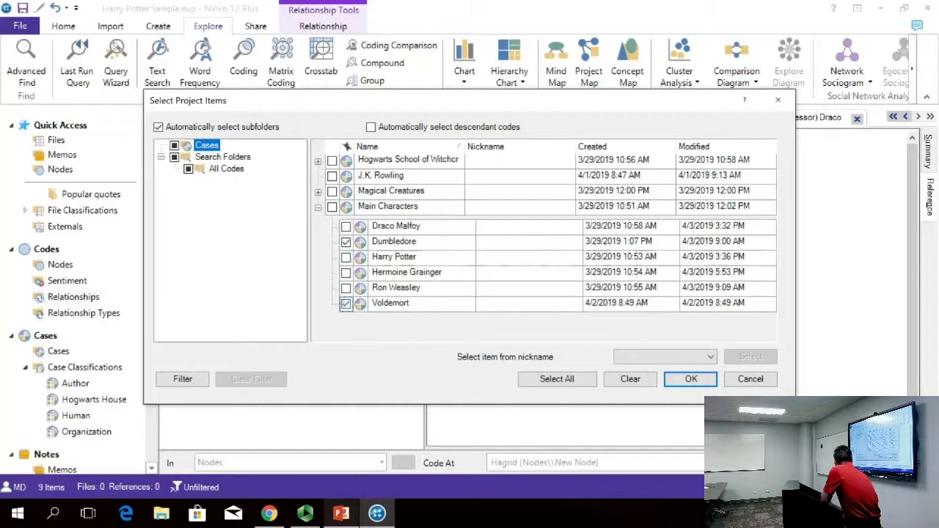
pyautogui.click(345, 257)
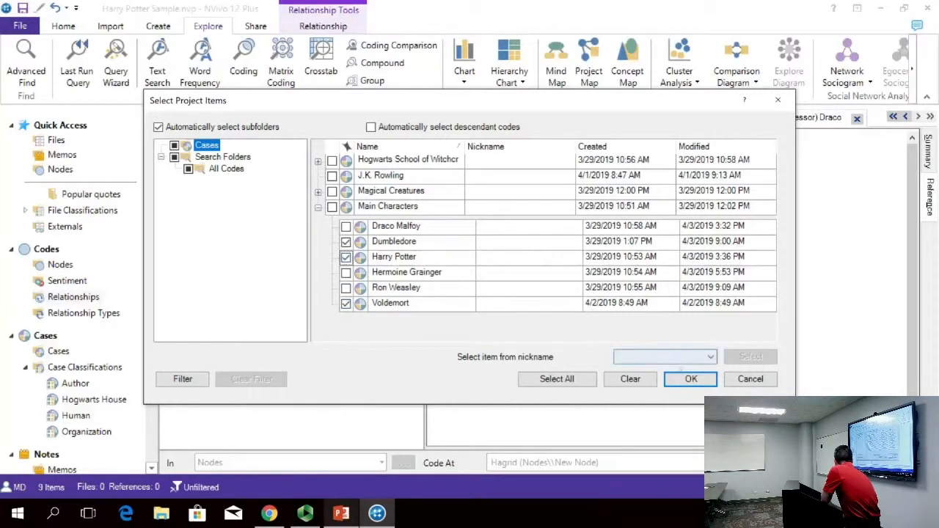
pyautogui.click(690, 379)
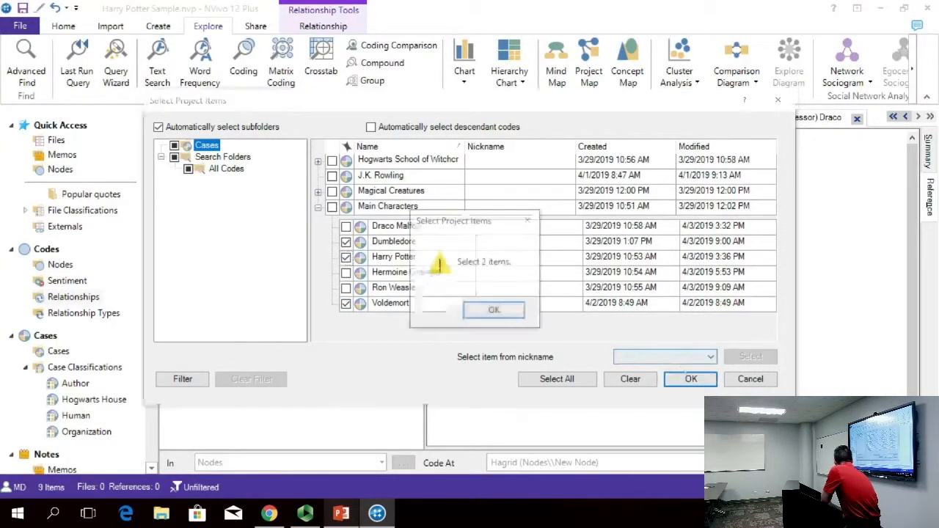
pyautogui.click(495, 311)
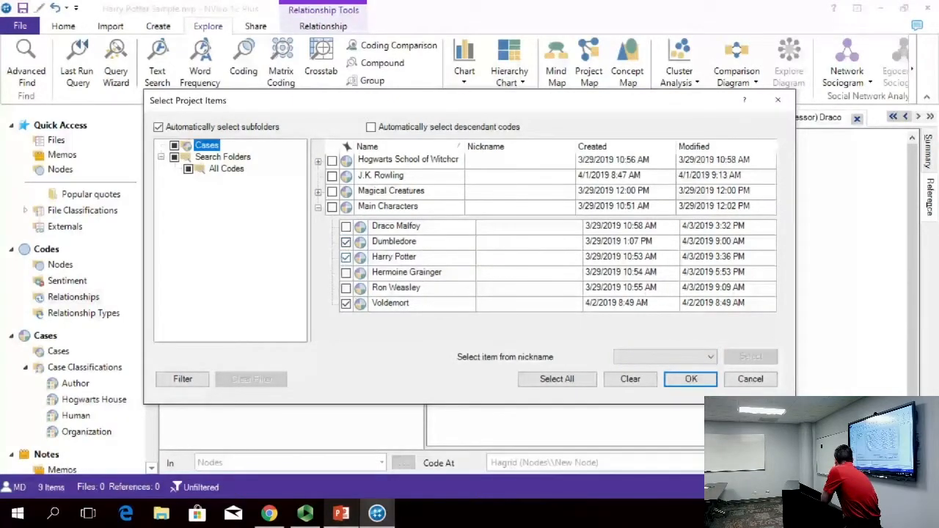
pyautogui.click(346, 303)
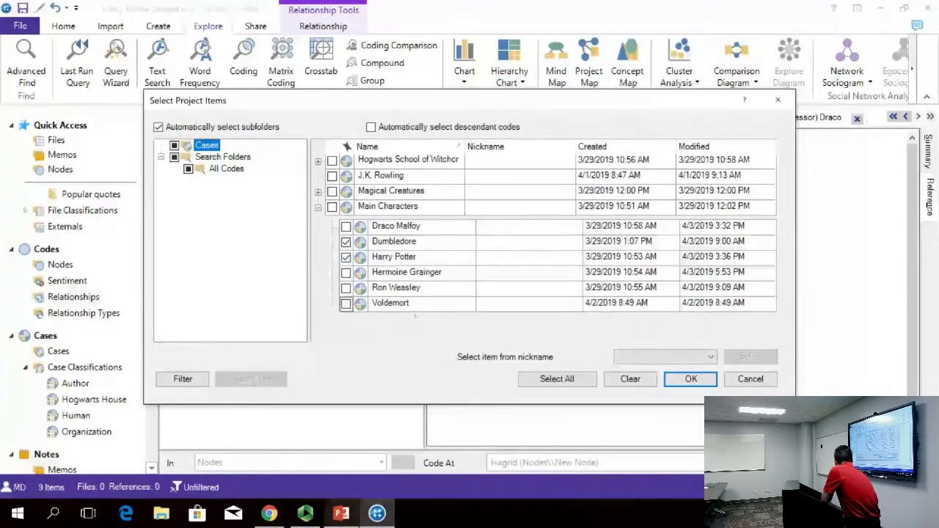
pyautogui.click(691, 379)
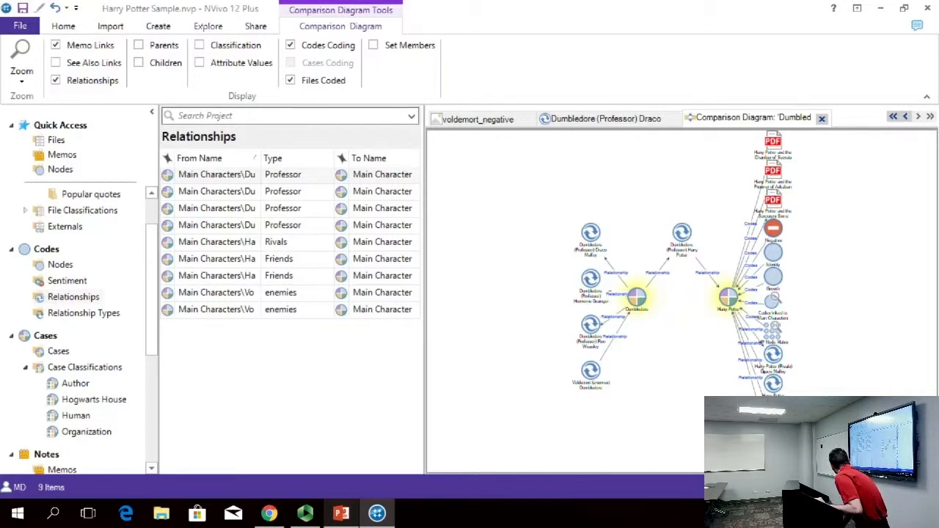
pyautogui.click(207, 26)
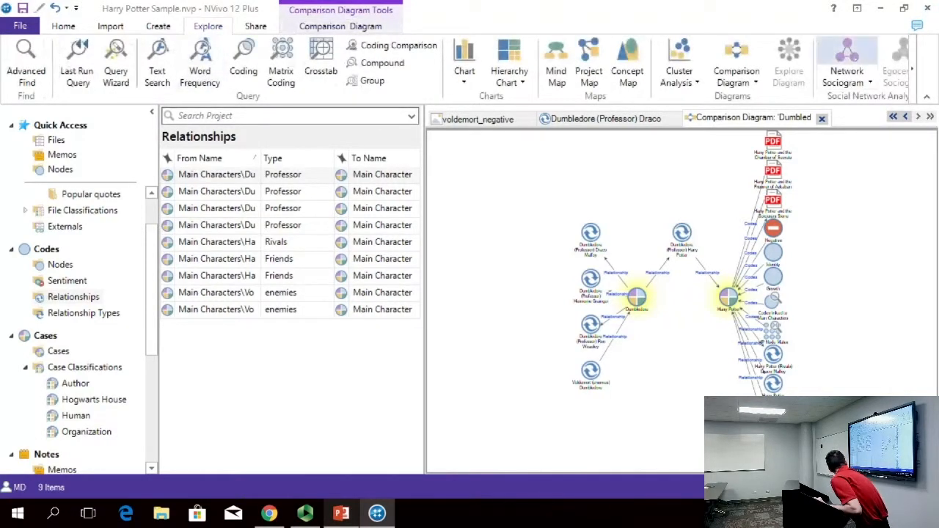
pyautogui.click(862, 66)
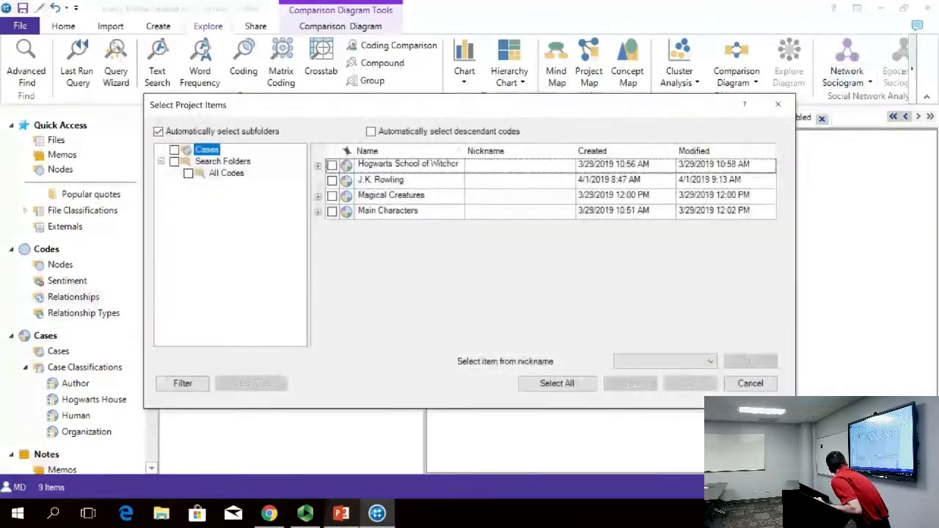
pyautogui.click(750, 383)
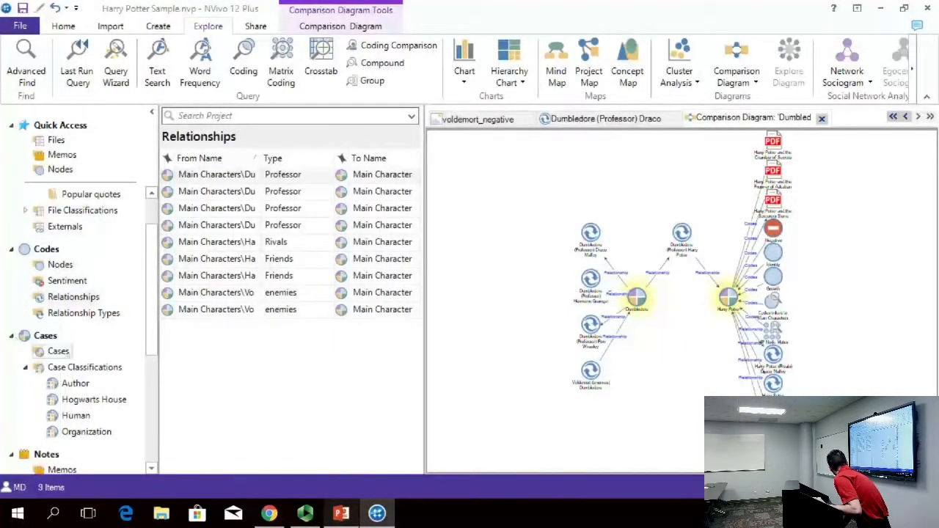
# - Create an egocentric sociogram for the Harry Potter case under Main Characters and nudge the Dumbledore vertex slightly closer to Harry Potter
pyautogui.click(60, 352)
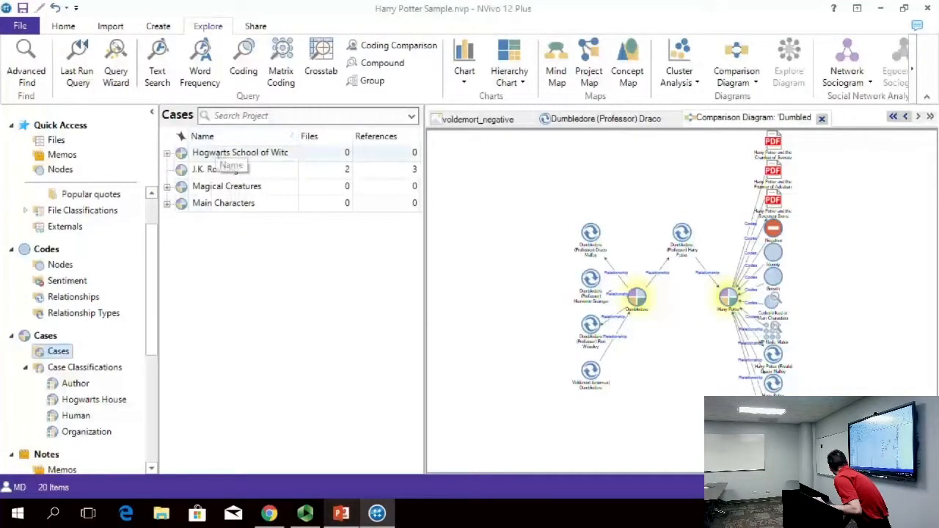
pyautogui.doubleClick(199, 206)
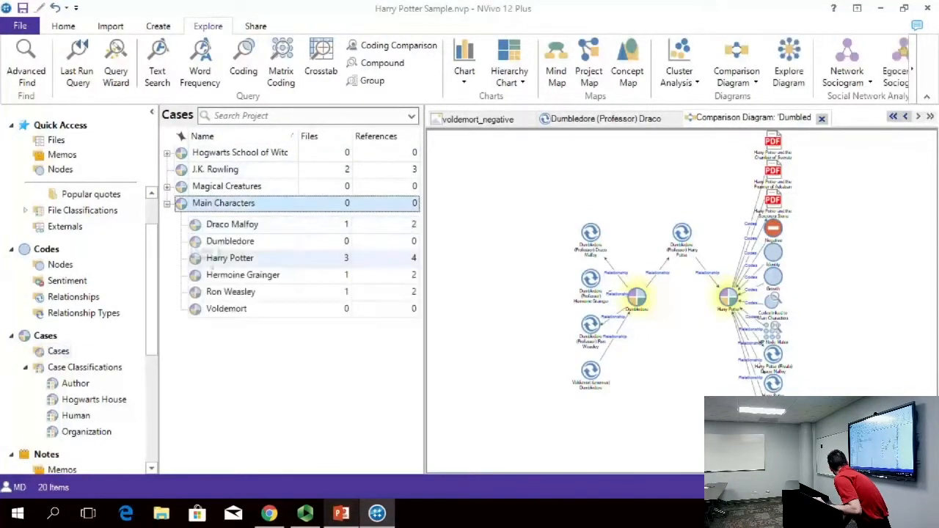
pyautogui.click(226, 259)
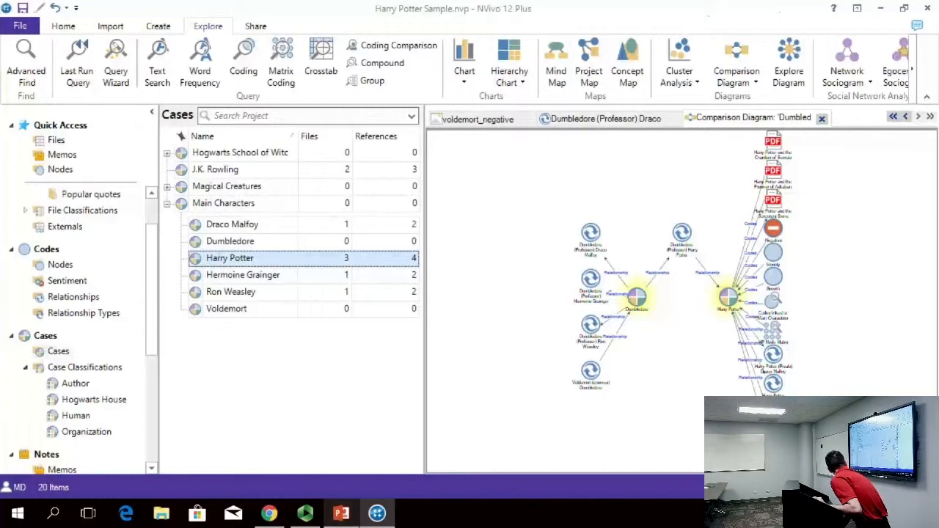
pyautogui.click(891, 66)
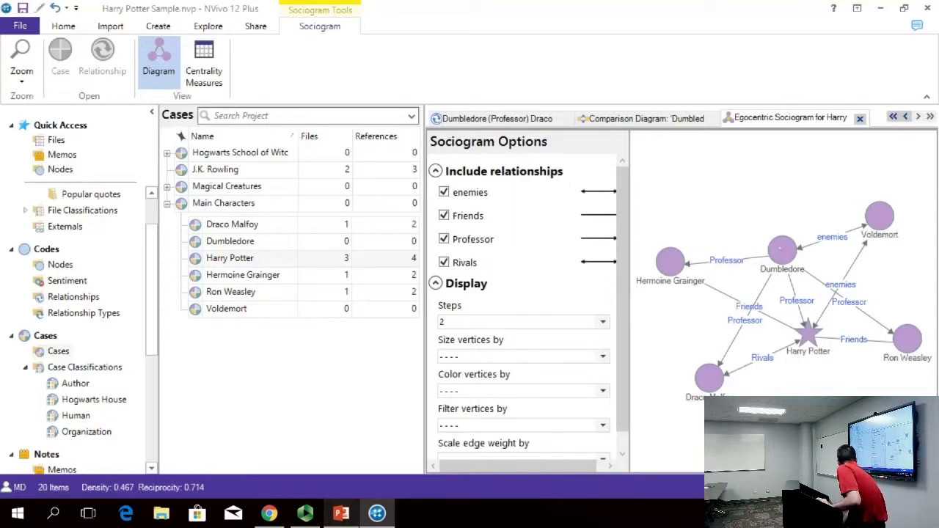
pyautogui.moveTo(780, 249)
pyautogui.mouseDown()
pyautogui.moveTo(765, 243)
pyautogui.moveTo(895, 221)
pyautogui.moveTo(679, 233)
pyautogui.moveTo(914, 244)
pyautogui.moveTo(873, 278)
pyautogui.moveTo(763, 315)
pyautogui.moveTo(793, 259)
pyautogui.mouseUp()
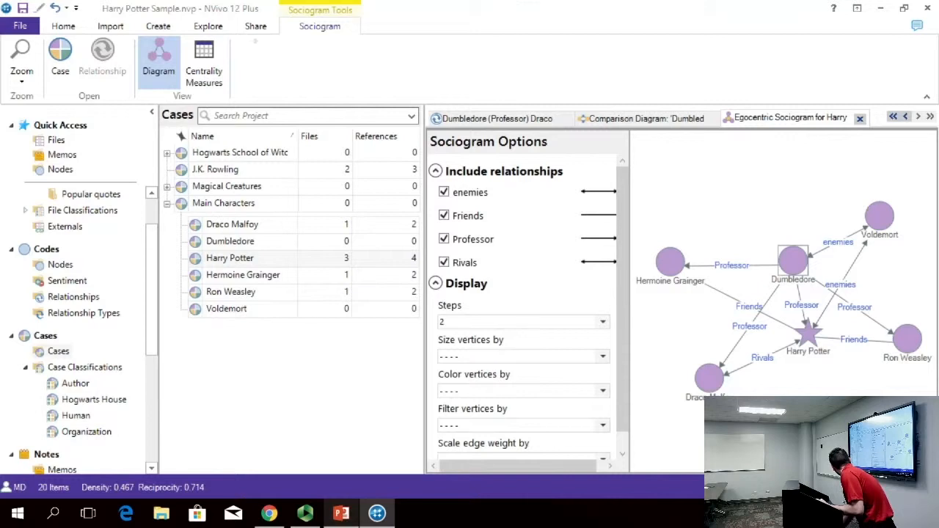
# - Generate a comparison diagram of the Growth and Identity nodes and select the shared Harry Potter case in it
pyautogui.click(208, 26)
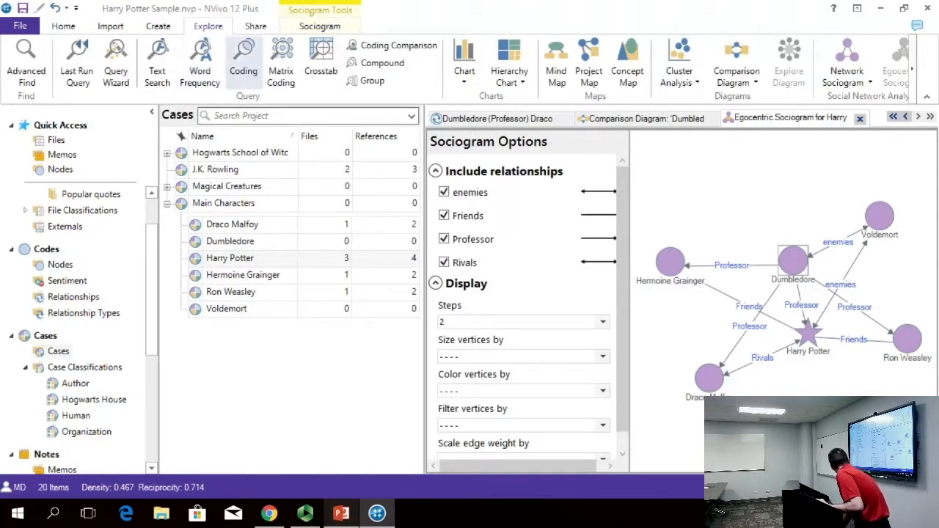
pyautogui.click(737, 79)
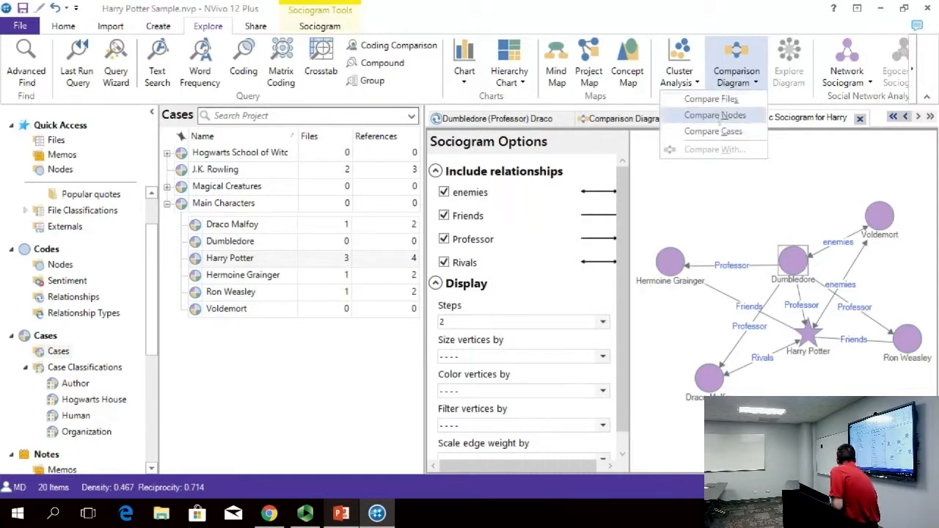
pyautogui.click(716, 115)
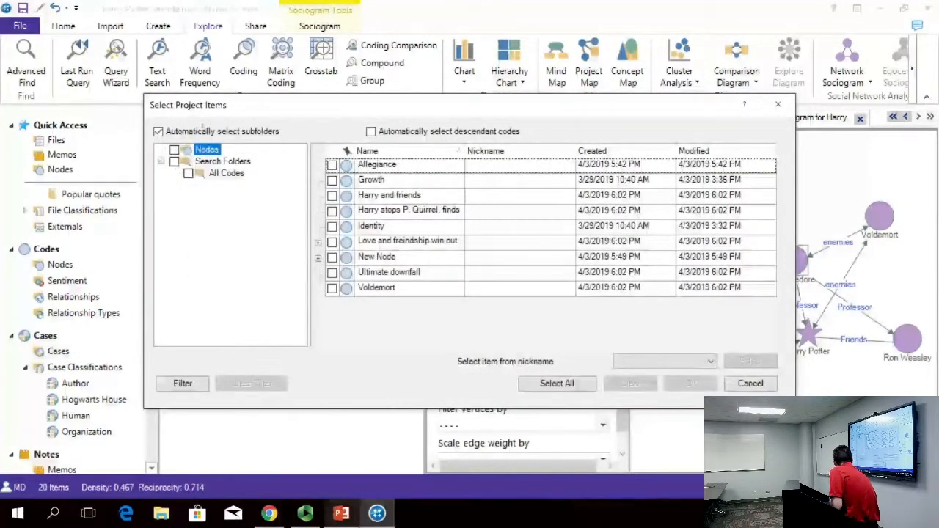
pyautogui.click(332, 165)
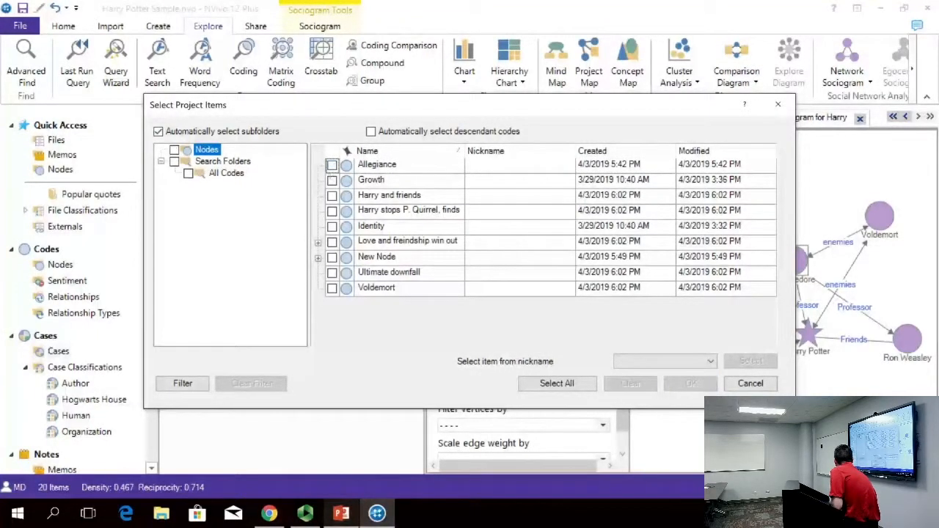
pyautogui.click(332, 180)
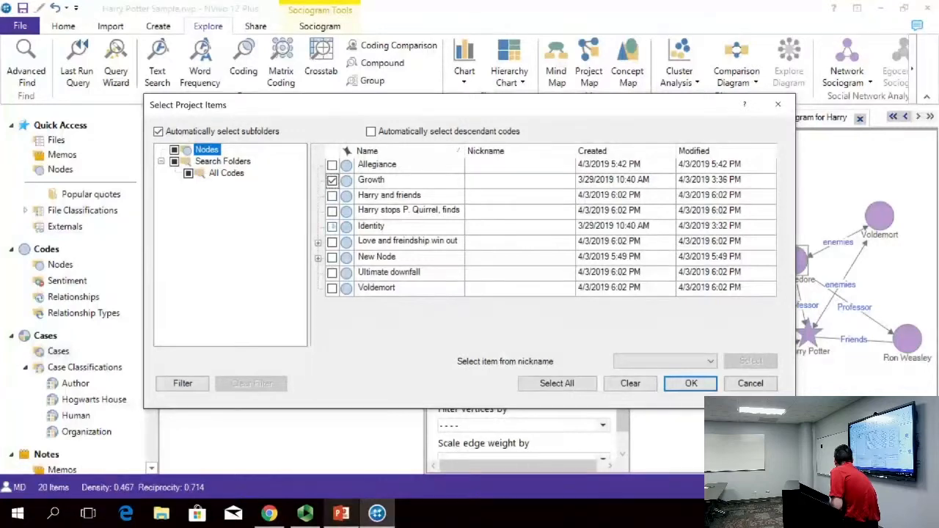
pyautogui.click(332, 226)
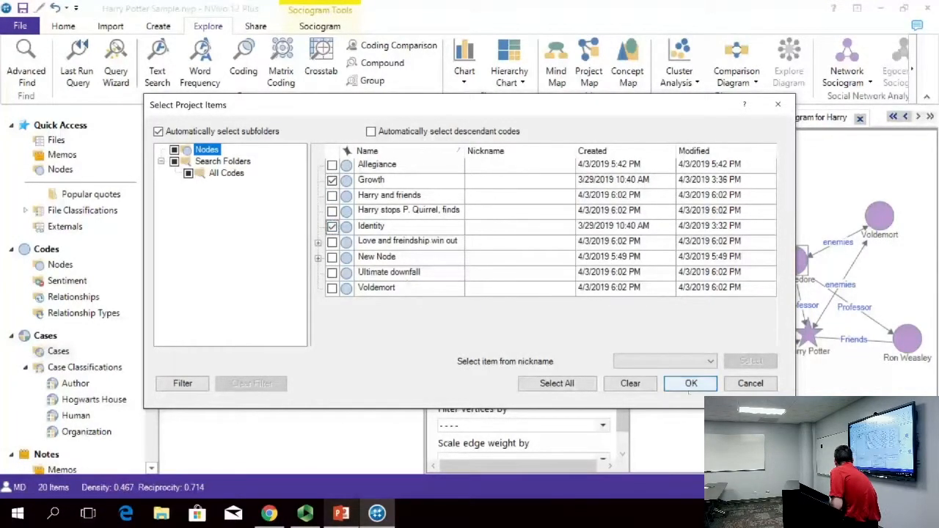
pyautogui.click(691, 383)
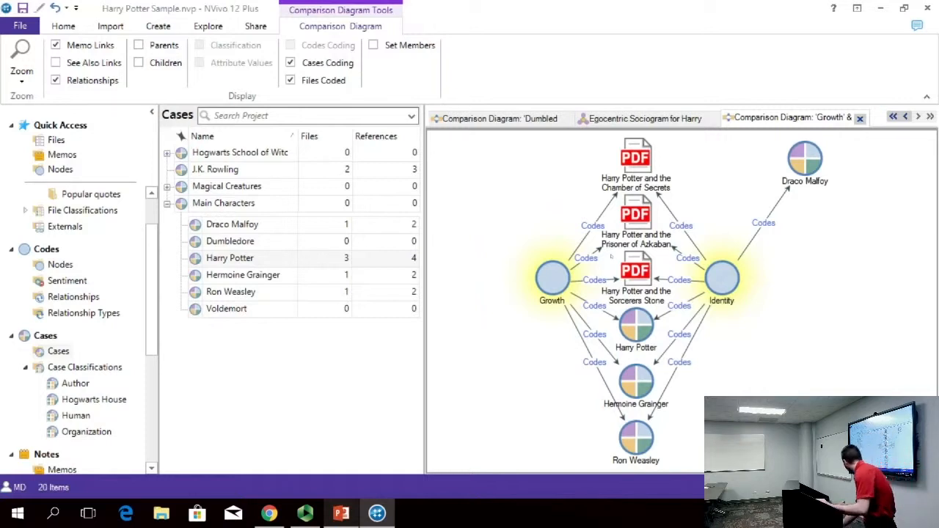
pyautogui.moveTo(633, 317)
pyautogui.mouseDown()
pyautogui.moveTo(666, 305)
pyautogui.moveTo(637, 315)
pyautogui.mouseUp()
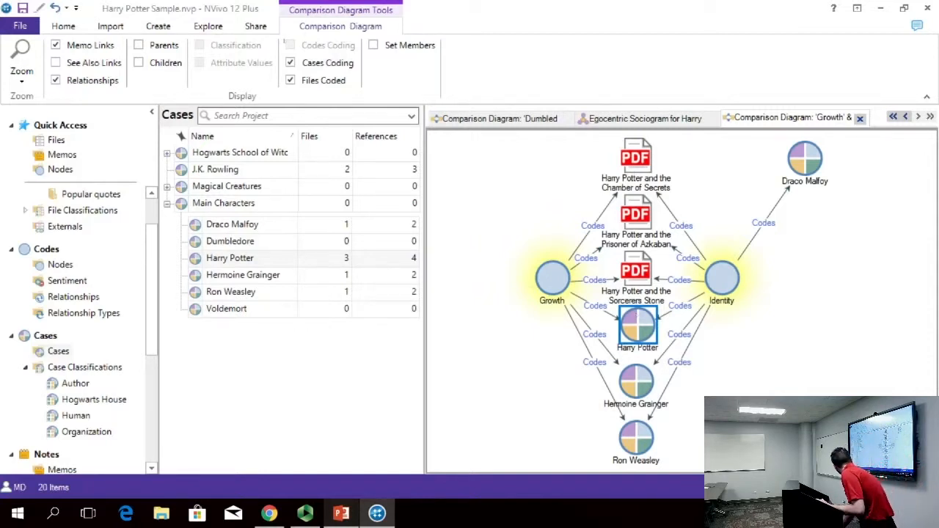
# - Create a cluster analysis of the Identity and Growth nodes by word similarity, using the Pearson correlation coefficient
pyautogui.click(208, 26)
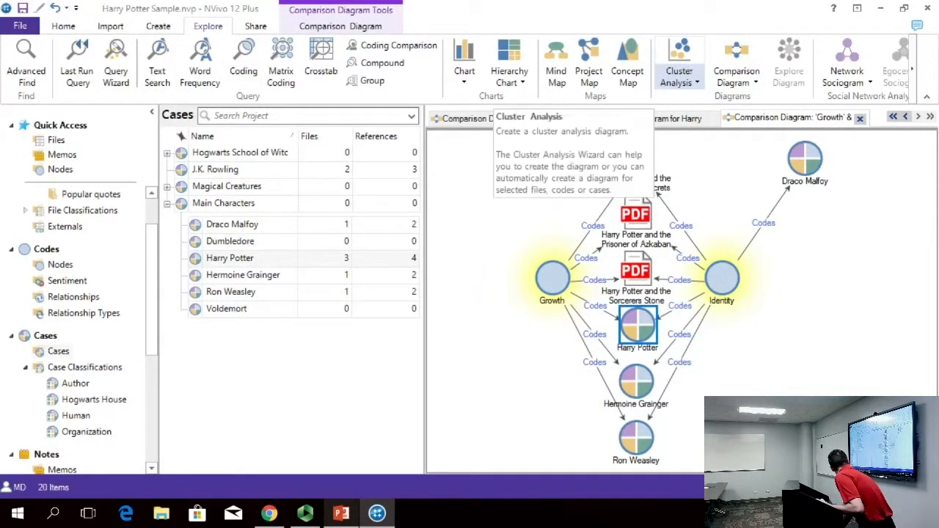
pyautogui.click(679, 77)
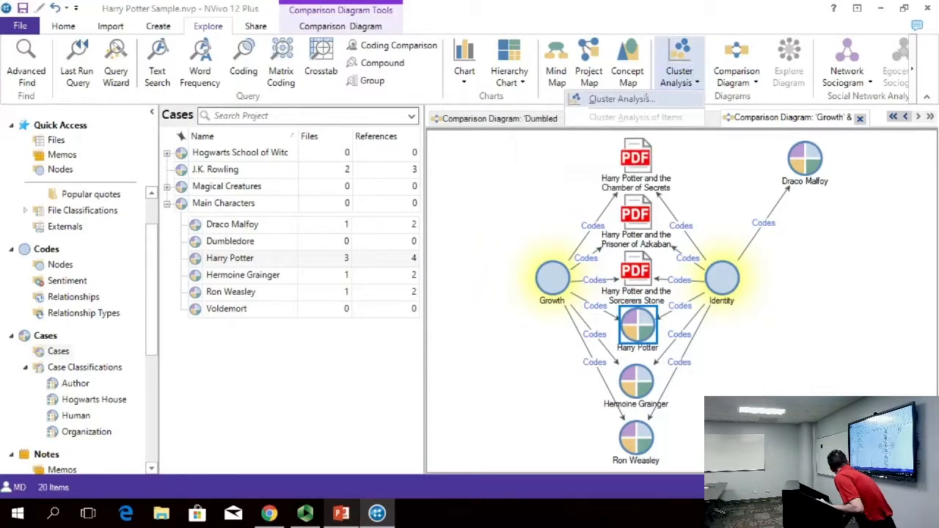
pyautogui.click(620, 98)
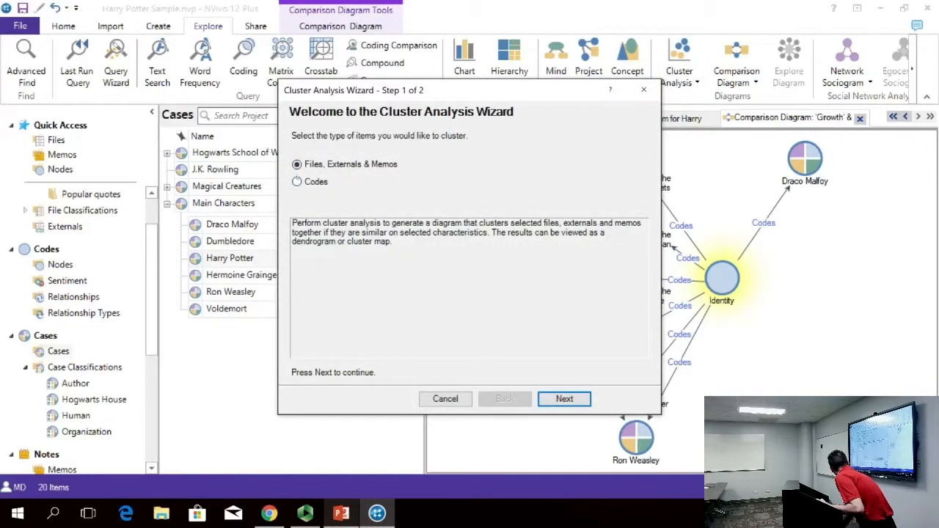
pyautogui.click(297, 181)
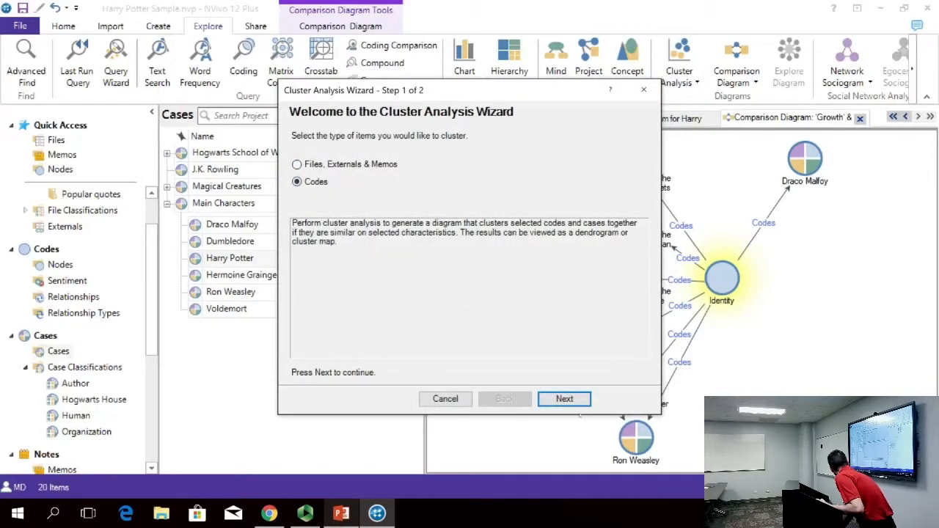
pyautogui.click(572, 399)
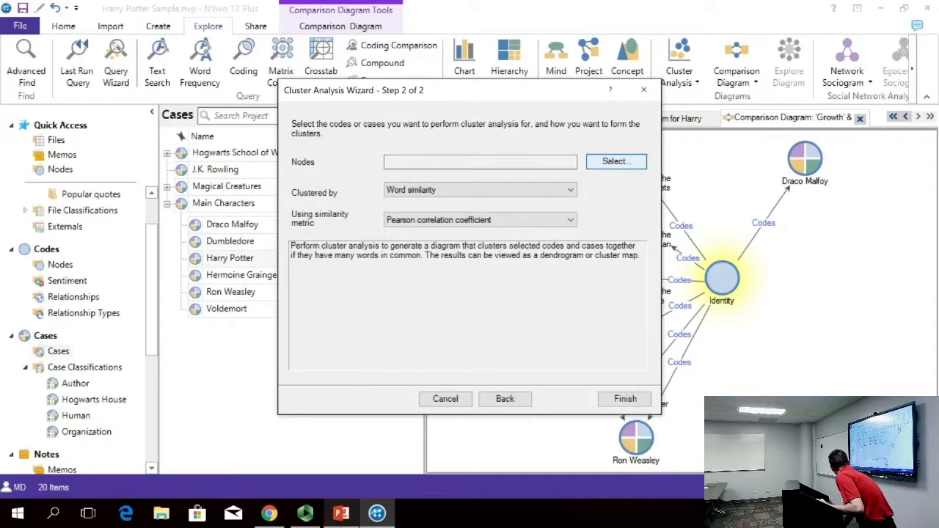
pyautogui.click(616, 160)
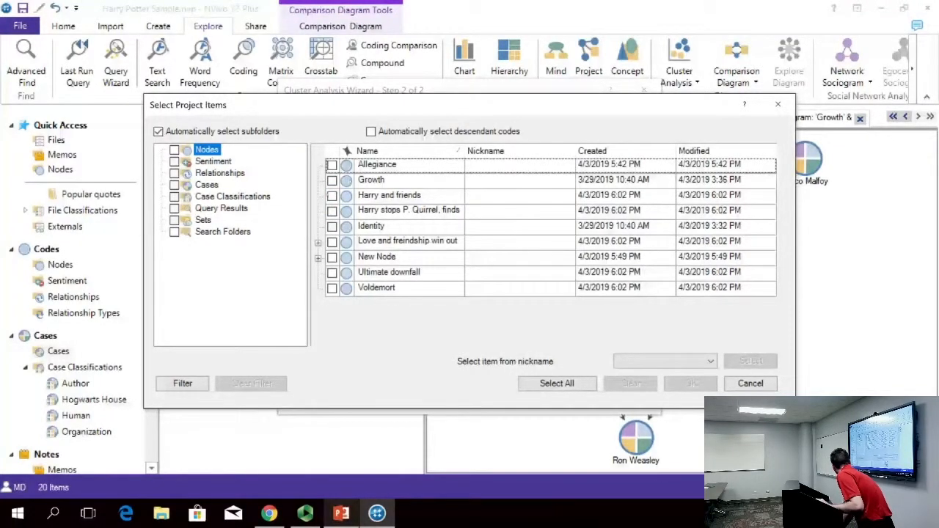
pyautogui.click(331, 226)
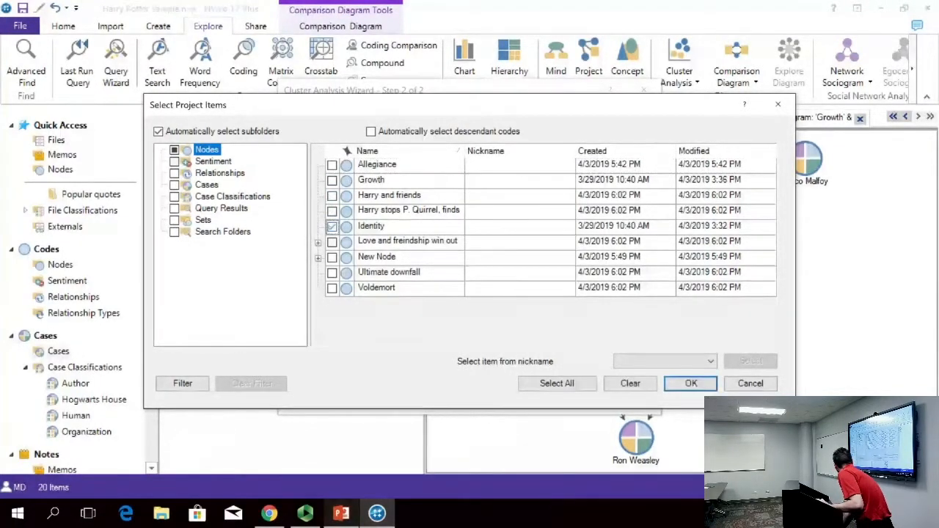
pyautogui.click(332, 180)
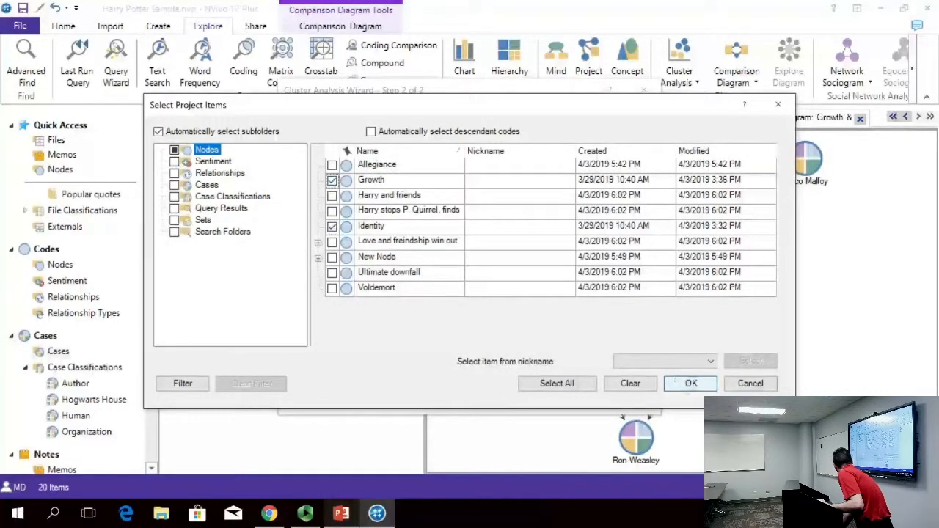
pyautogui.click(691, 383)
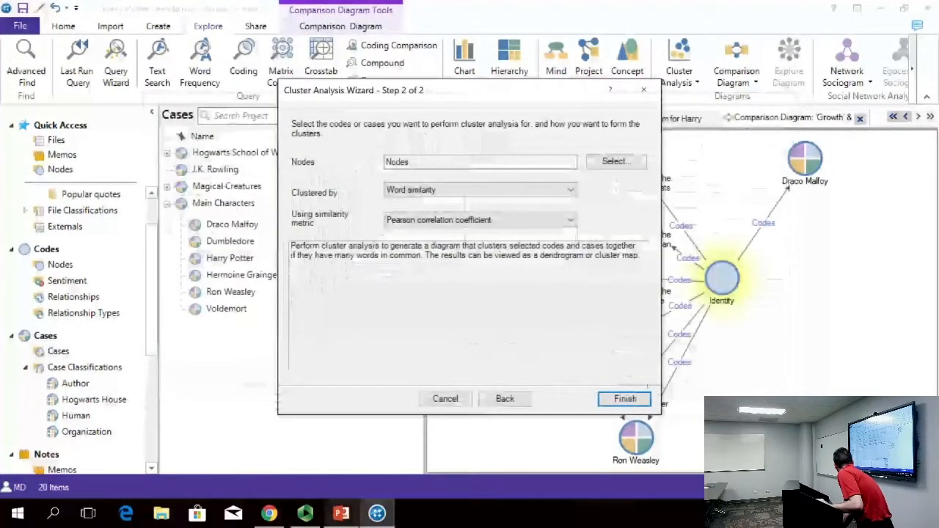
pyautogui.click(626, 398)
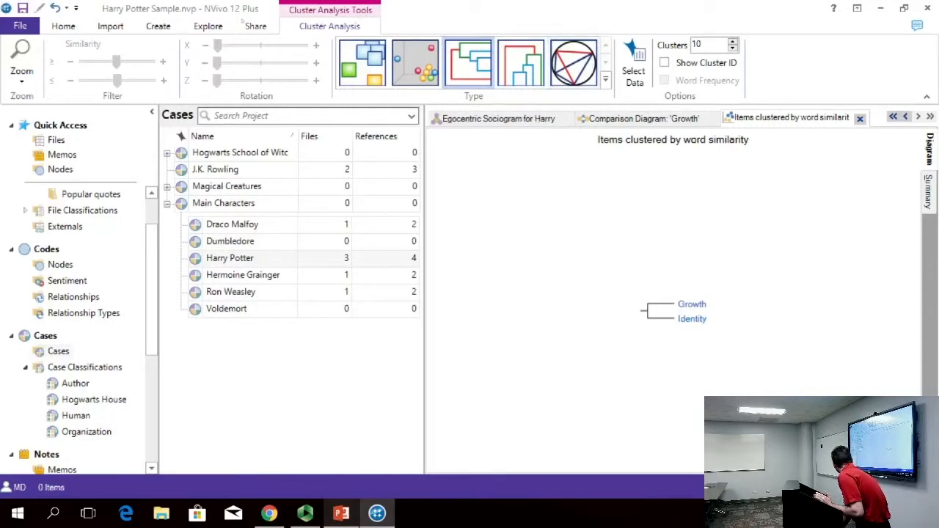
# - Start a cluster analysis of files, externals and memos and try to generate it without any files selected
pyautogui.click(211, 26)
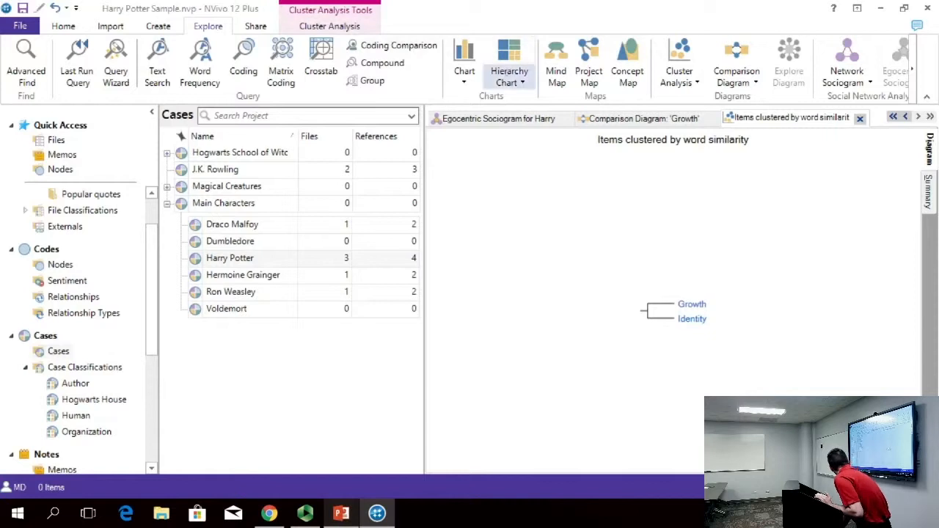
pyautogui.click(679, 52)
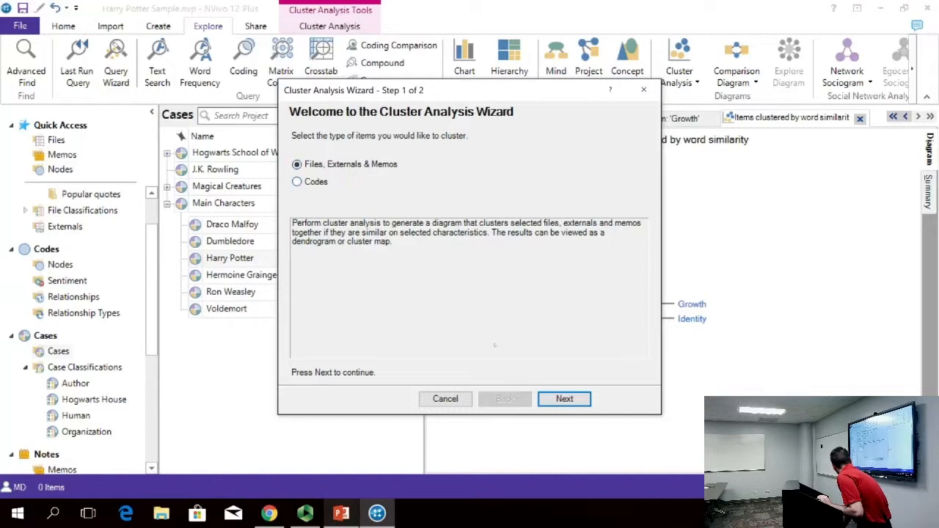
pyautogui.click(564, 398)
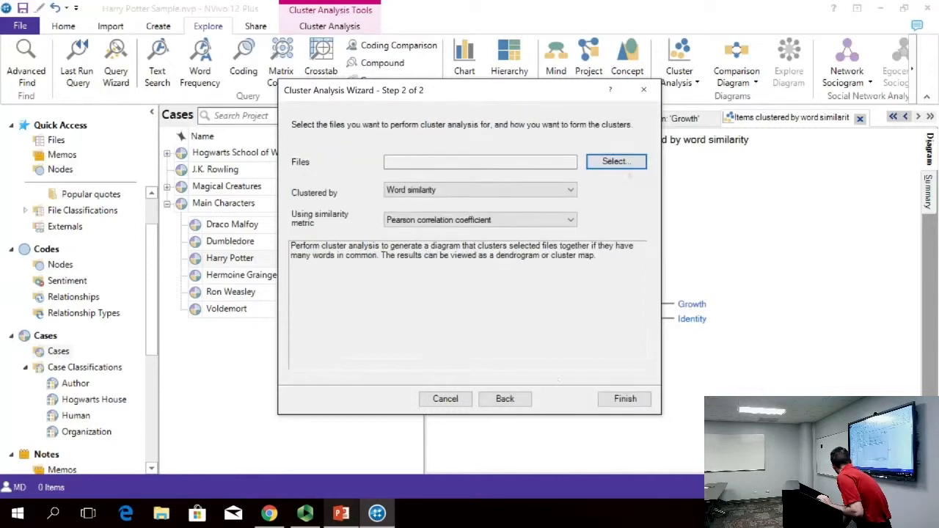
pyautogui.click(619, 399)
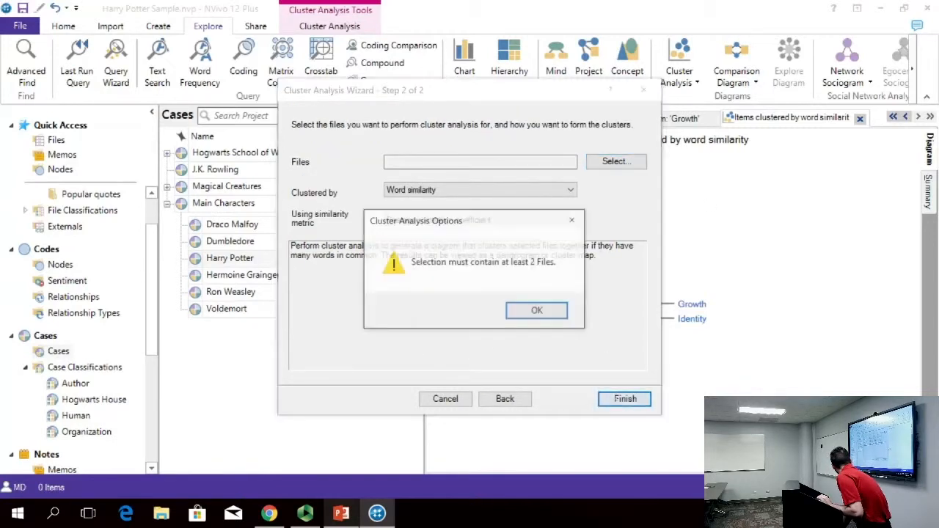
pyautogui.click(539, 311)
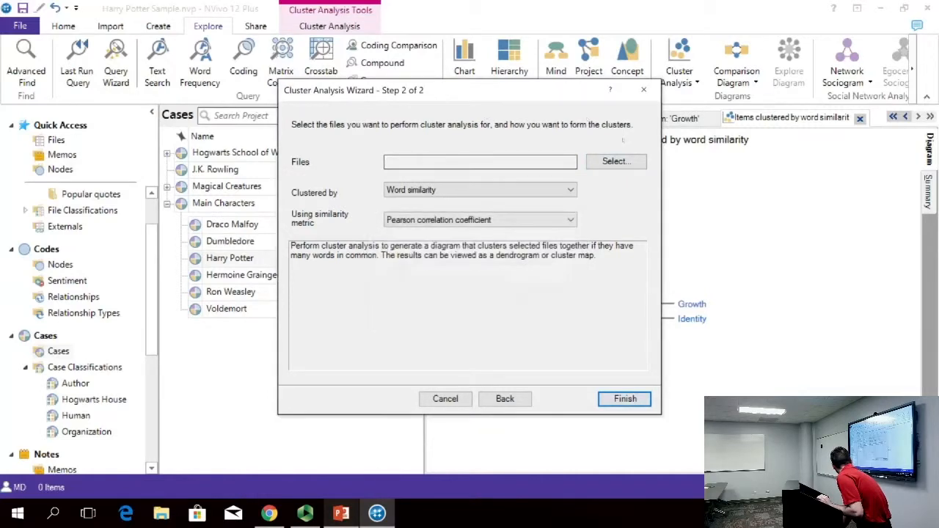
# - Include all files, file classifications, externals, memos, sets and search folders in the cluster analysis and generate it by word similarity
pyautogui.click(599, 160)
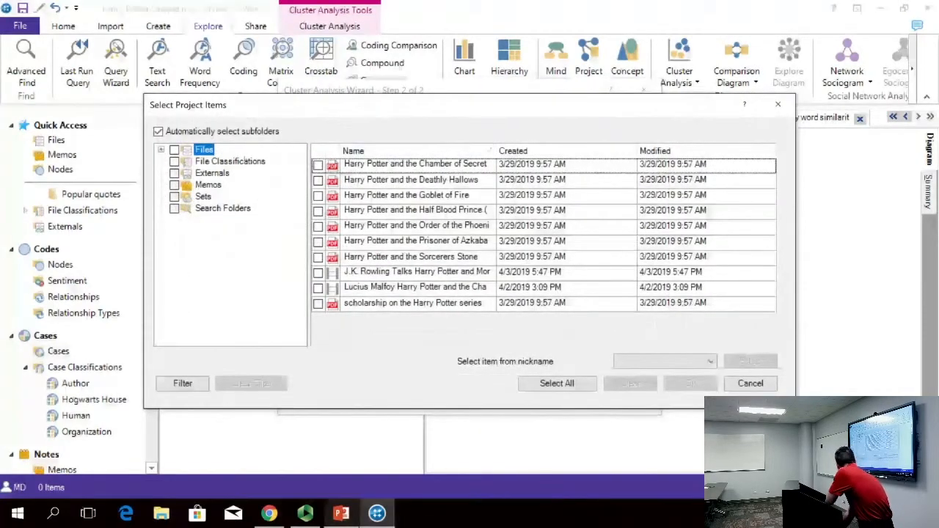
pyautogui.click(175, 150)
pyautogui.click(174, 161)
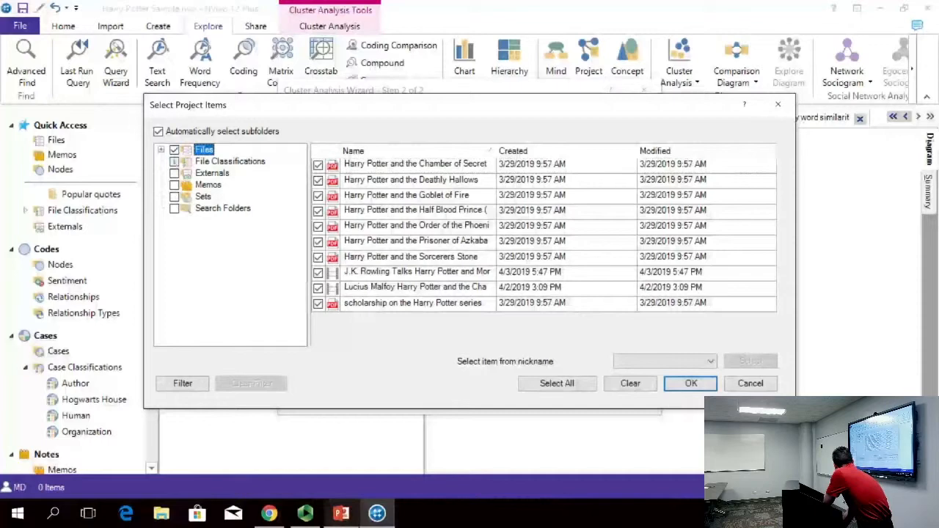
pyautogui.click(174, 173)
pyautogui.click(174, 185)
pyautogui.click(175, 197)
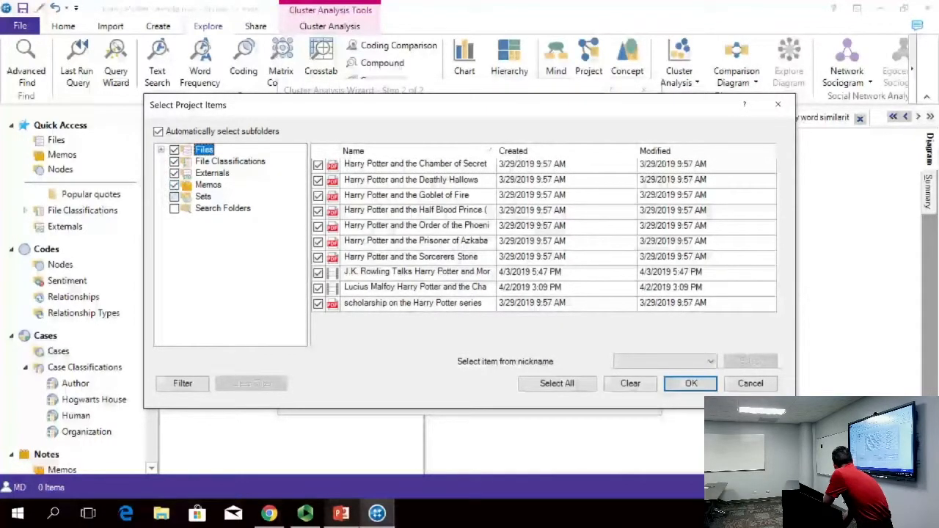
pyautogui.click(187, 208)
pyautogui.click(174, 208)
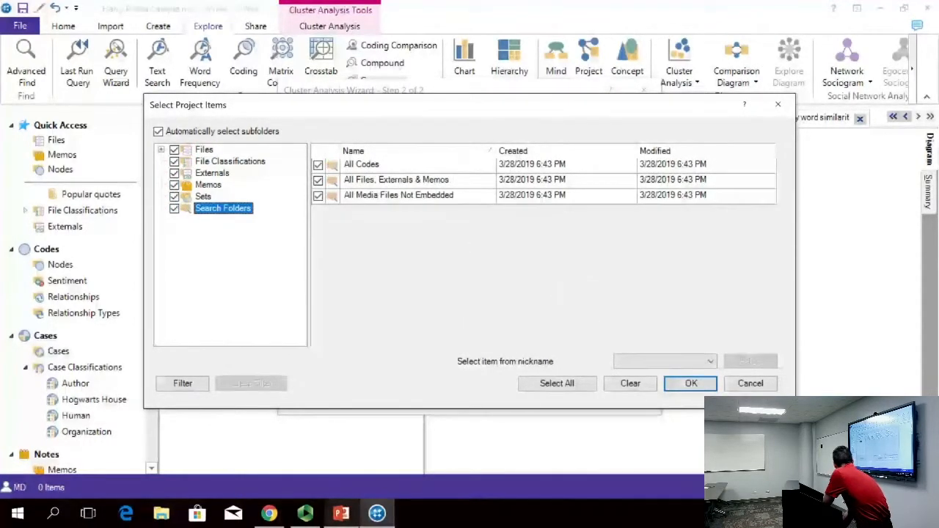
pyautogui.click(688, 383)
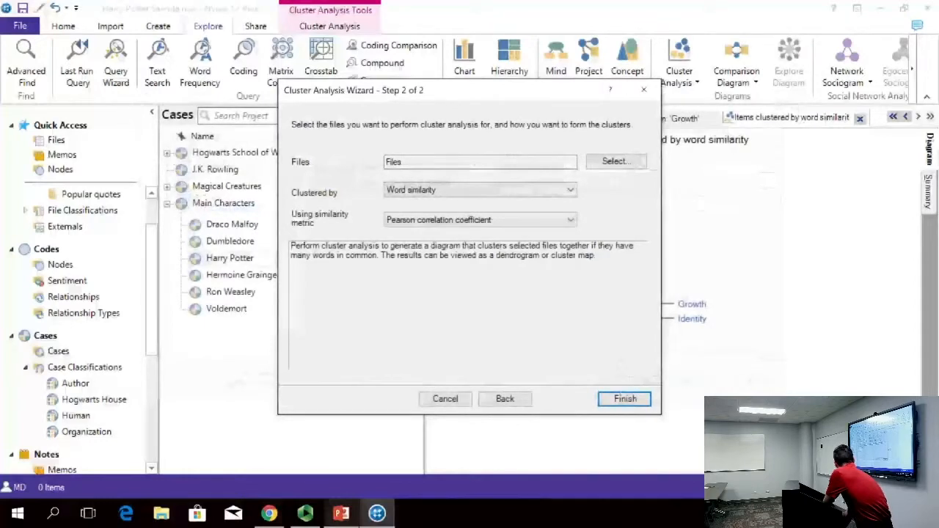
pyautogui.click(624, 399)
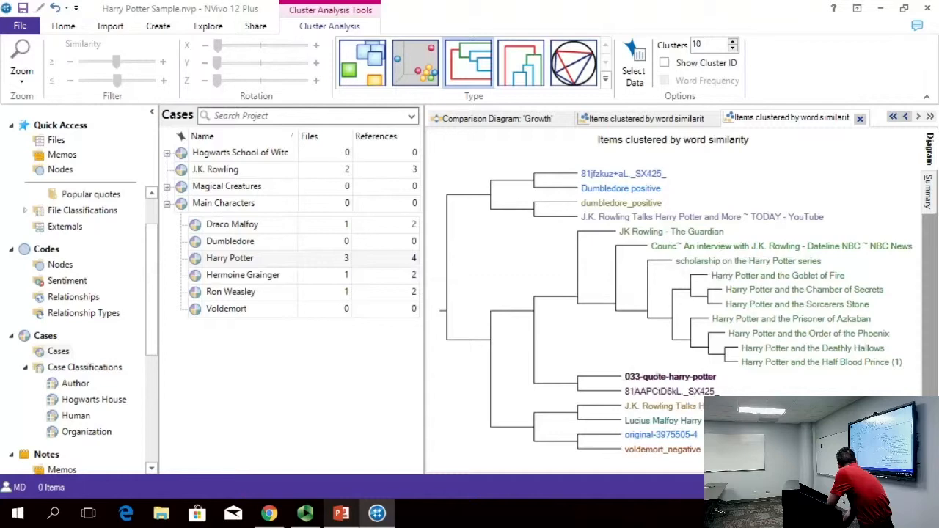
# - Open the Harry Potter series scholarship PDF from the cluster dendrogram and create an explore diagram of it
pyautogui.click(751, 261)
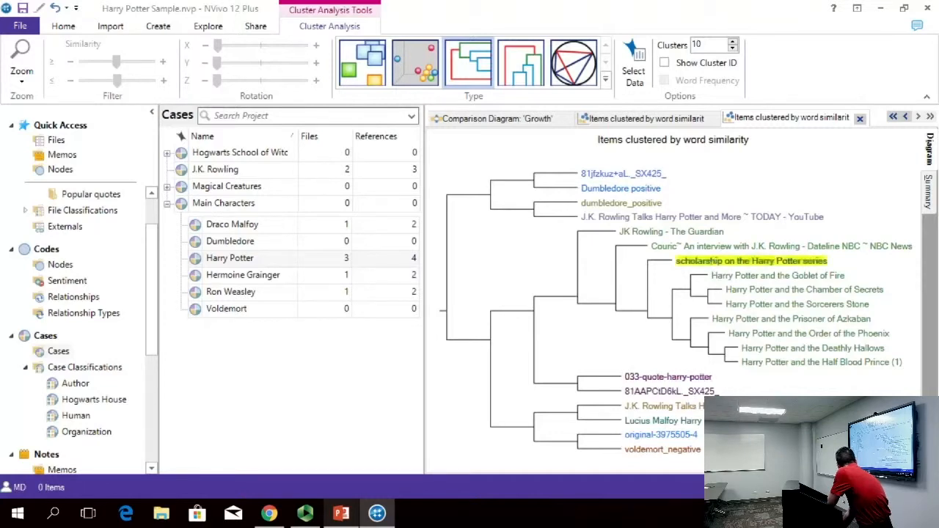
pyautogui.doubleClick(710, 262)
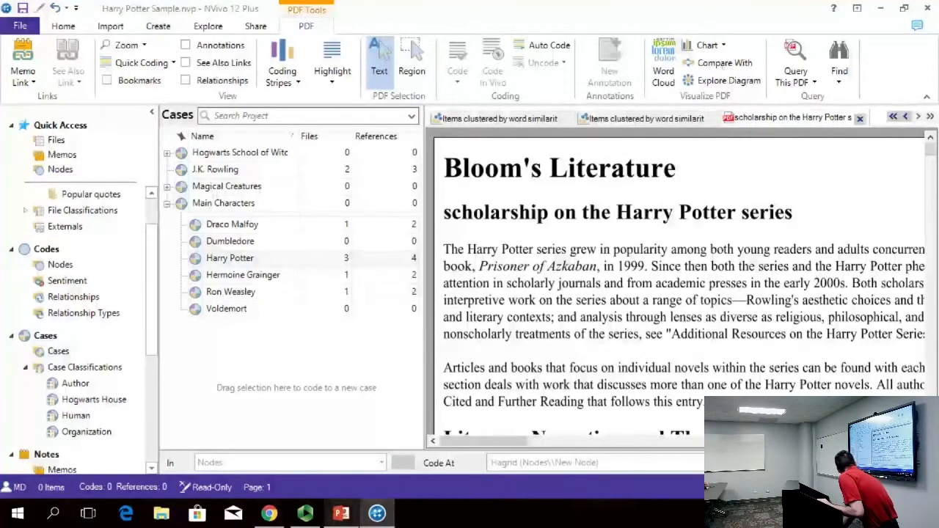
pyautogui.click(729, 80)
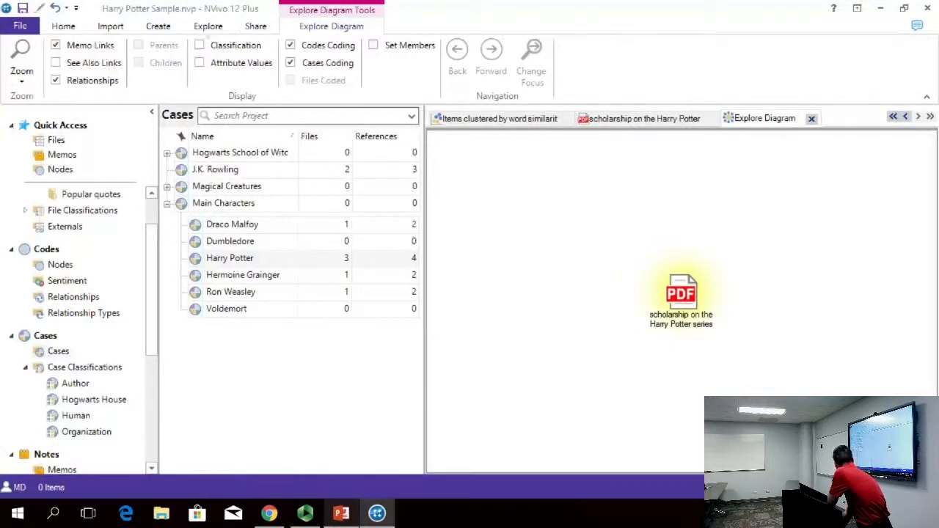
pyautogui.click(208, 26)
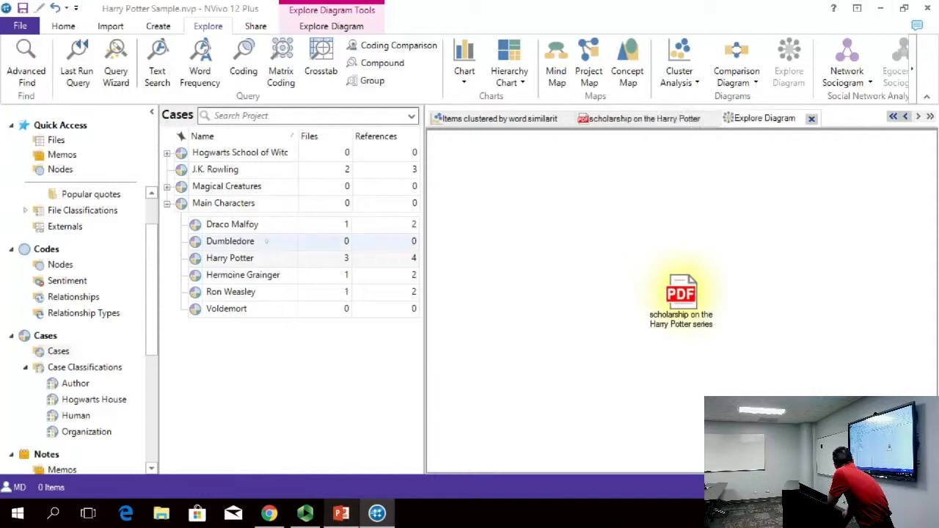
pyautogui.click(59, 139)
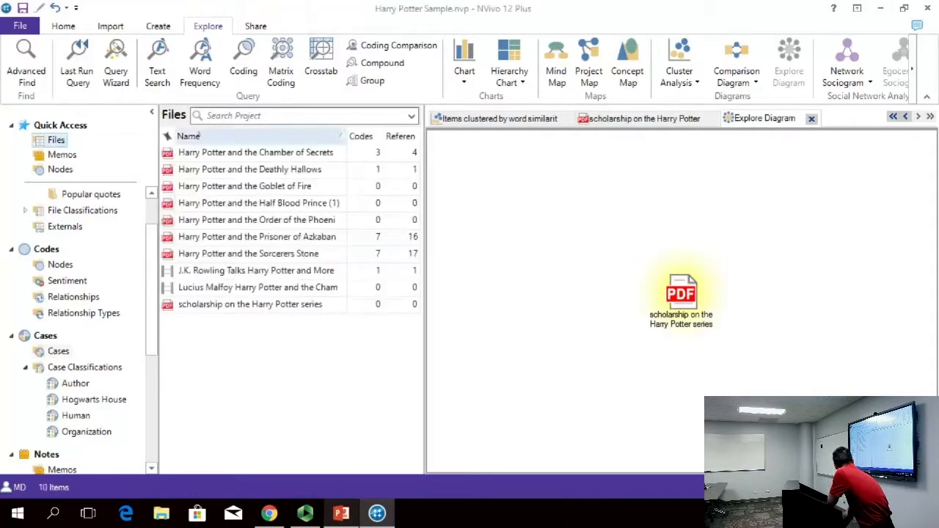
pyautogui.click(218, 152)
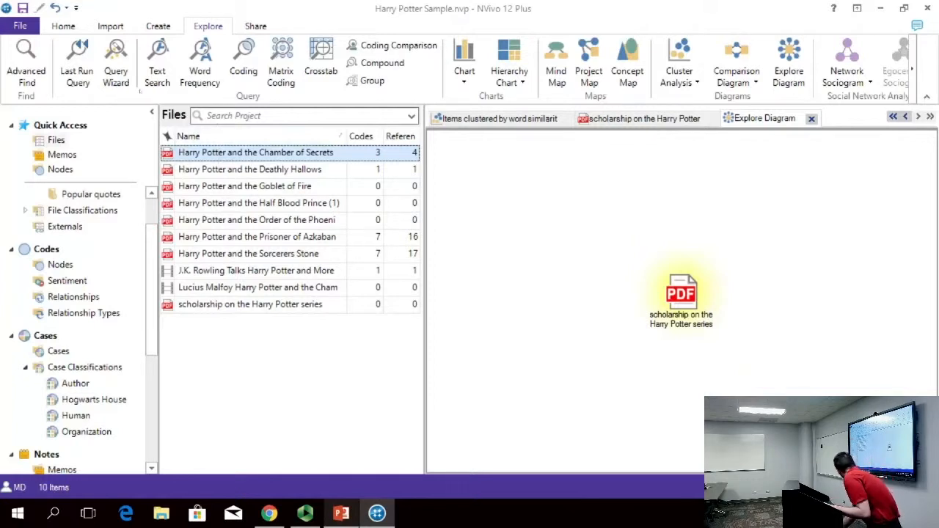
pyautogui.hotkey('shift', 'Down')
pyautogui.hotkey('shift', 'Down')
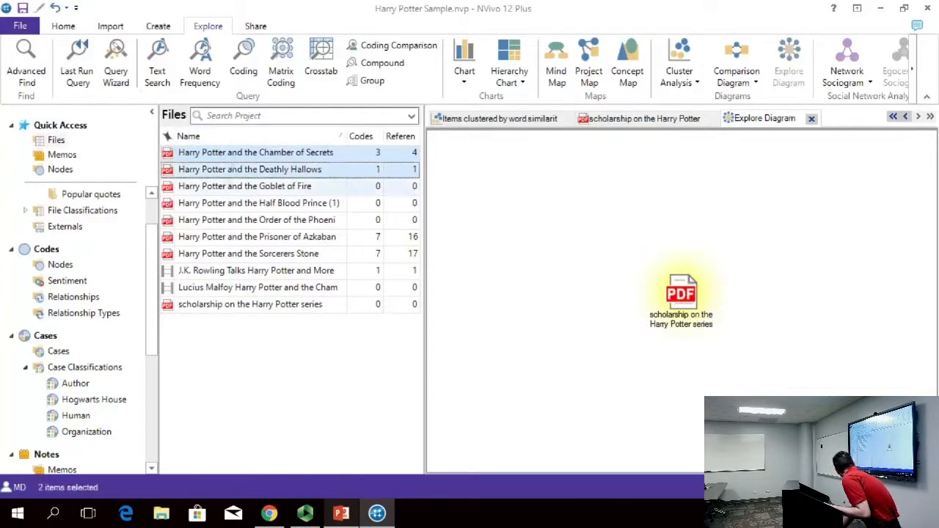
pyautogui.click(236, 153)
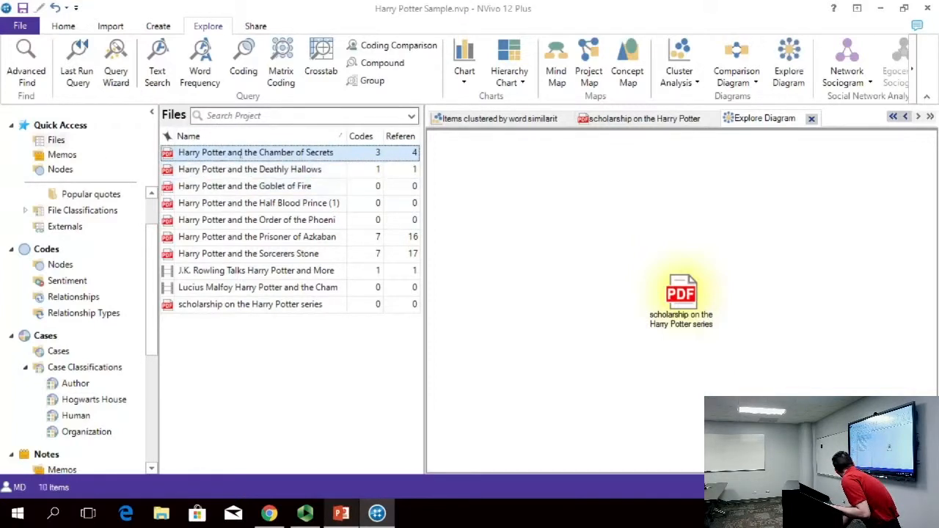
pyautogui.keyDown('ctrl'); pyautogui.click(236, 169); pyautogui.keyUp('ctrl')
pyautogui.keyDown('ctrl'); pyautogui.click(237, 186); pyautogui.keyUp('ctrl')
pyautogui.keyDown('ctrl'); pyautogui.click(236, 203); pyautogui.keyUp('ctrl')
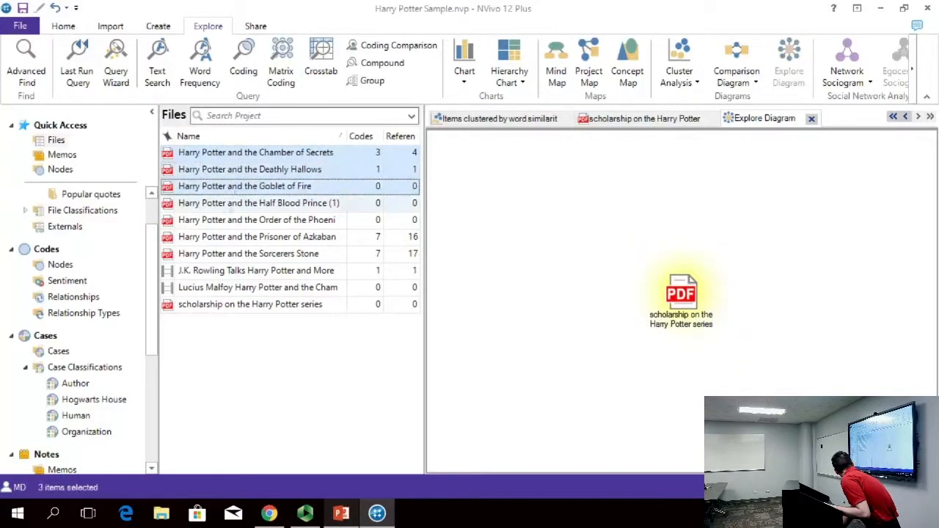
pyautogui.keyDown('ctrl'); pyautogui.click(236, 220); pyautogui.keyUp('ctrl')
# - Create an explore diagram of the Growth node from the nodes list
pyautogui.click(60, 264)
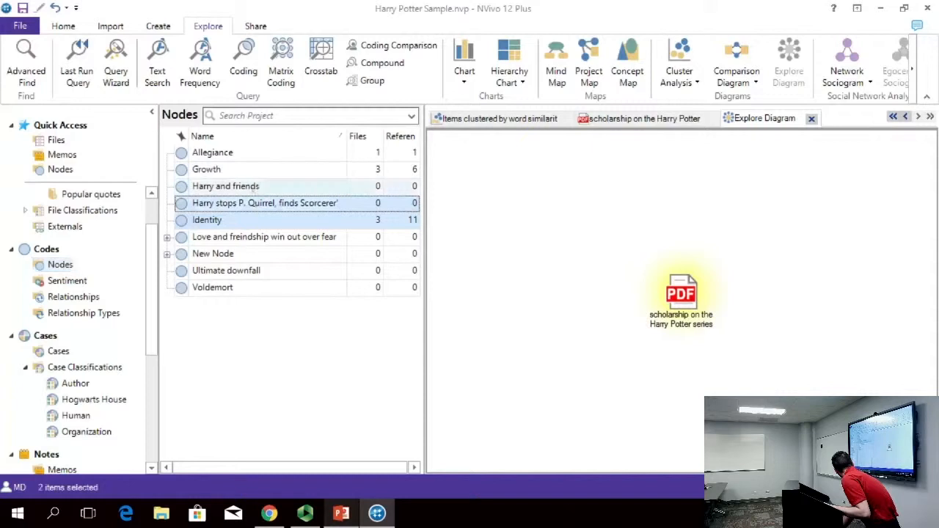
pyautogui.keyDown('ctrl'); pyautogui.click(254, 187); pyautogui.keyUp('ctrl')
pyautogui.click(253, 221)
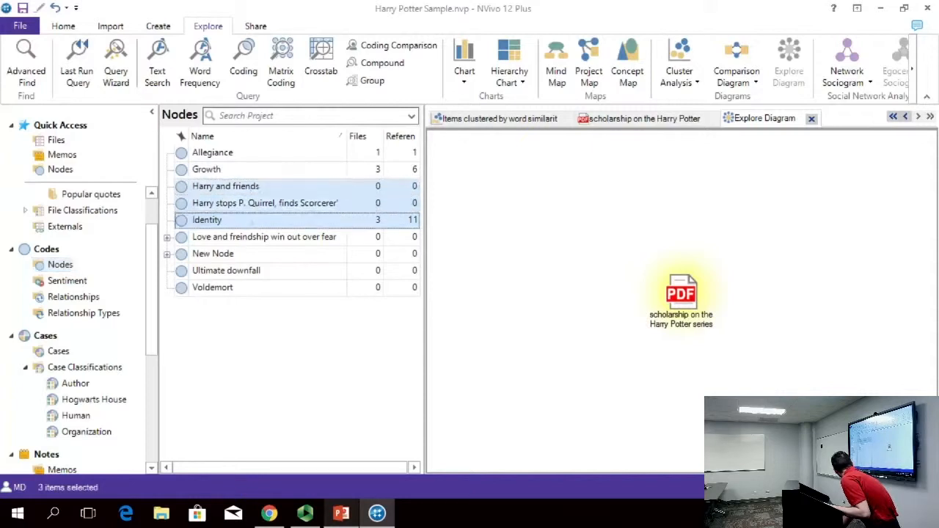
pyautogui.click(261, 171)
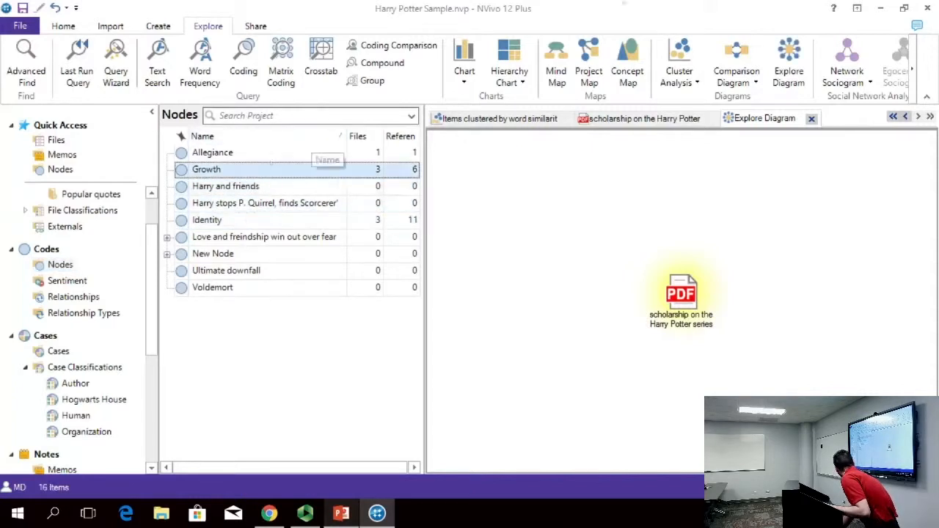
pyautogui.click(788, 66)
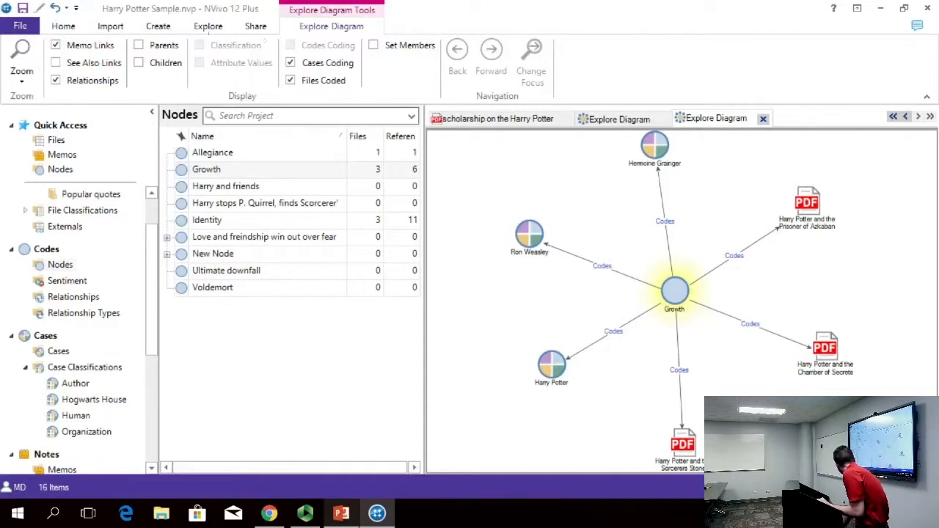
pyautogui.click(208, 27)
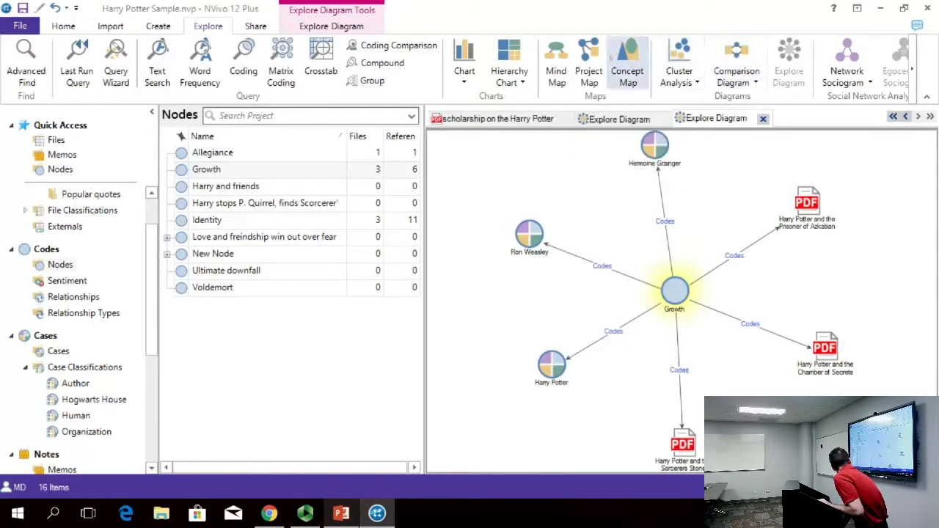
# - Create a hierarchy chart comparing all codes by amount of coding across all files, externals and memos, and view its summary
pyautogui.click(509, 55)
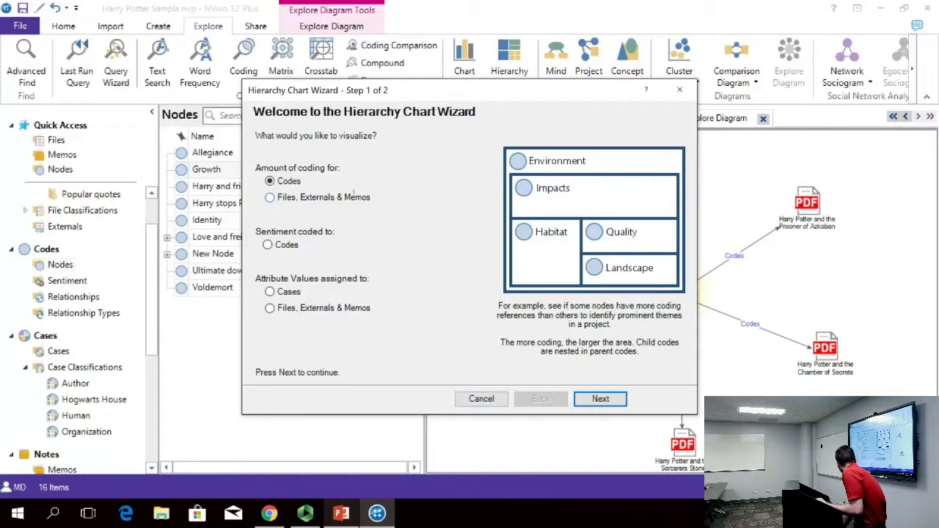
pyautogui.click(602, 399)
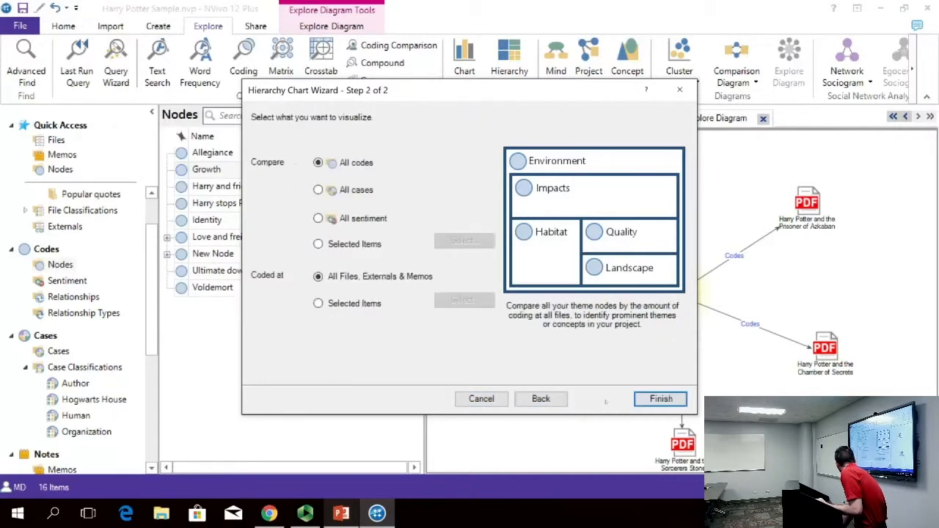
pyautogui.click(660, 399)
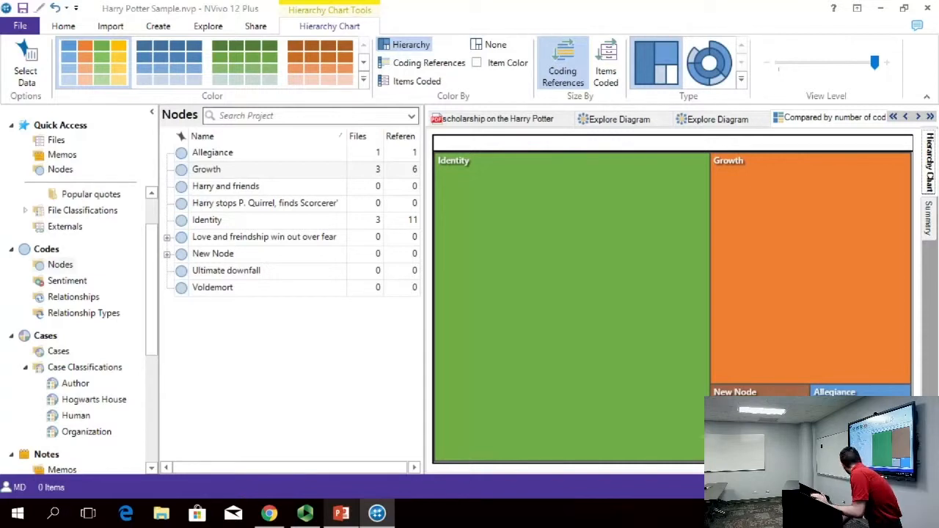
pyautogui.click(928, 218)
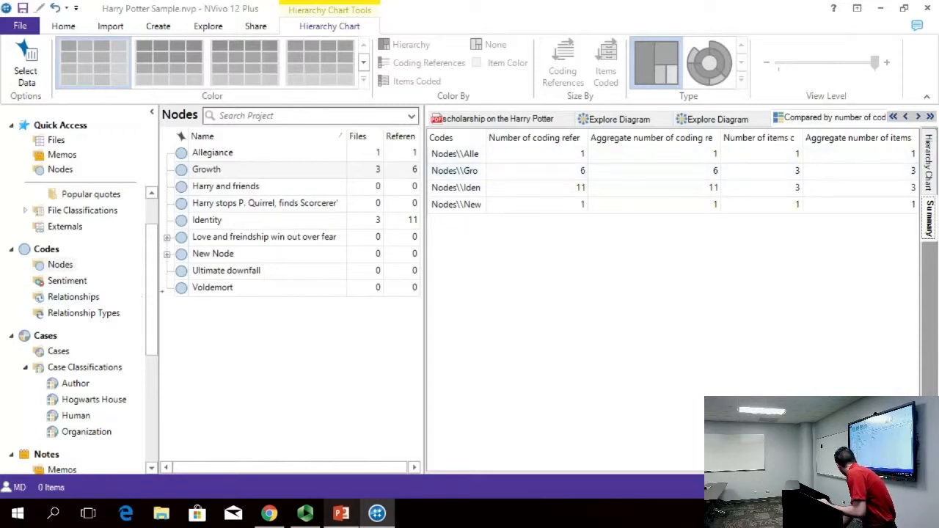
# - View the cases in the Author classification and the Hogwarts House classification
pyautogui.moveTo(152, 298); pyautogui.dragTo(125, 411)
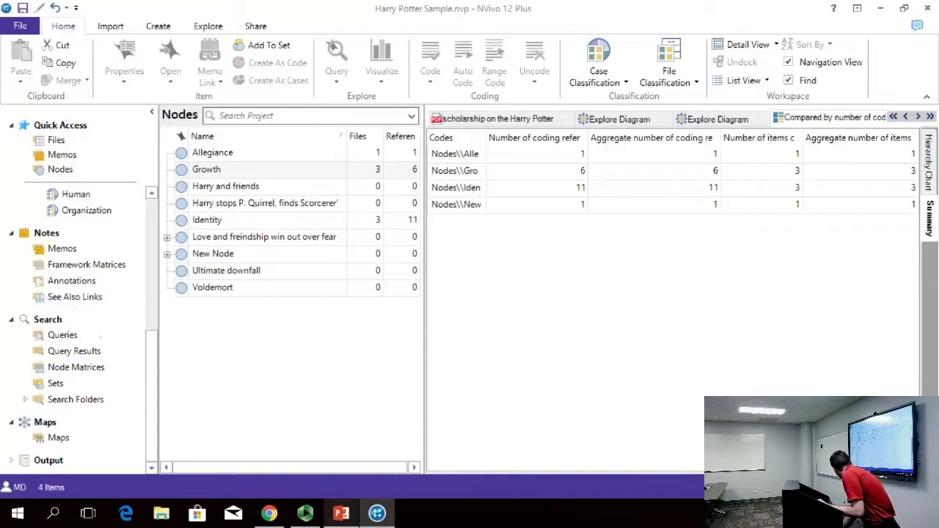
pyautogui.scroll(4, 121, 293)
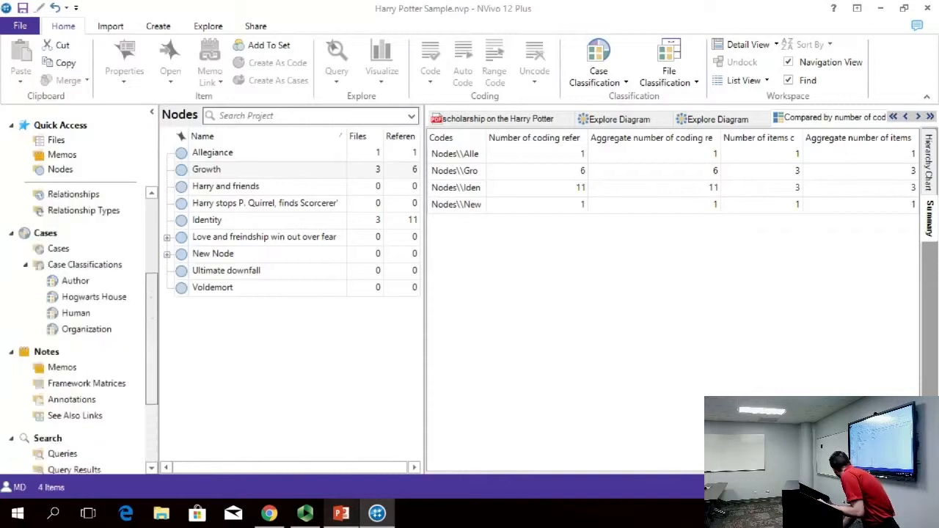
pyautogui.click(85, 281)
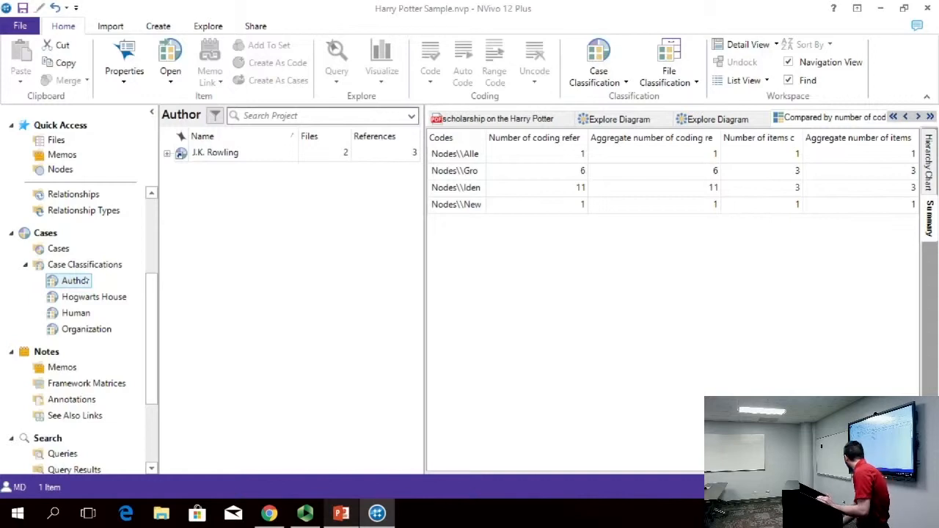
pyautogui.click(79, 301)
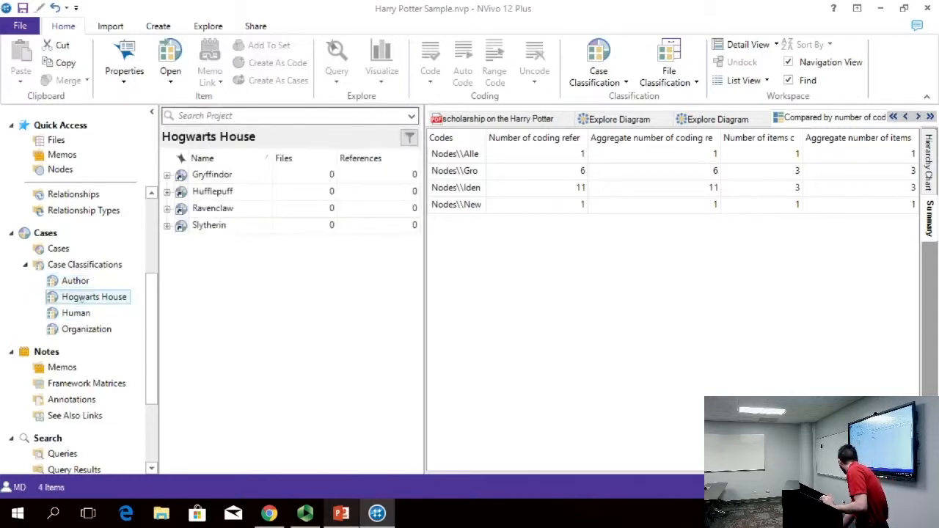